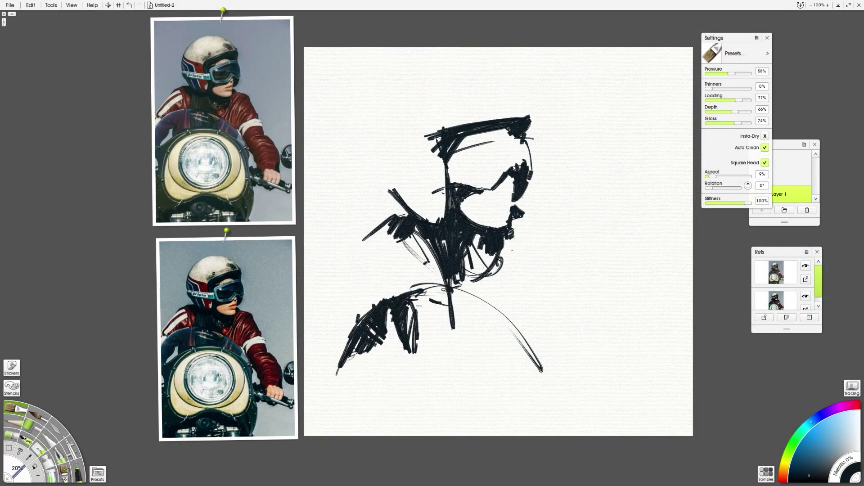
Hatch dark strokes onto the lower-left sleeve and across the goggles
{"action": "left_click_drag", "start_coordinate": [337, 378], "coordinate": [374, 339]}
{"action": "left_click", "coordinate": [811, 479]}
{"action": "mouse_move", "coordinate": [456, 174]}
{"action": "left_mouse_down"}
{"action": "mouse_move", "coordinate": [475, 163]}
{"action": "mouse_move", "coordinate": [499, 172]}
{"action": "left_mouse_up"}
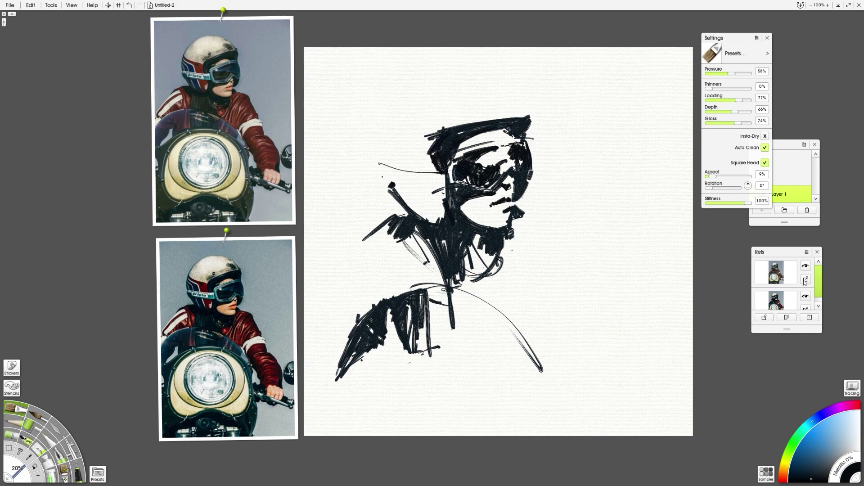
Darken the upper-left shoulder with dark hatching and add grey strokes across the helmet top
{"action": "left_click_drag", "start_coordinate": [398, 187], "coordinate": [417, 218]}
{"action": "left_click", "coordinate": [820, 446]}
{"action": "left_click", "coordinate": [801, 472]}
{"action": "left_click_drag", "start_coordinate": [399, 177], "coordinate": [432, 225]}
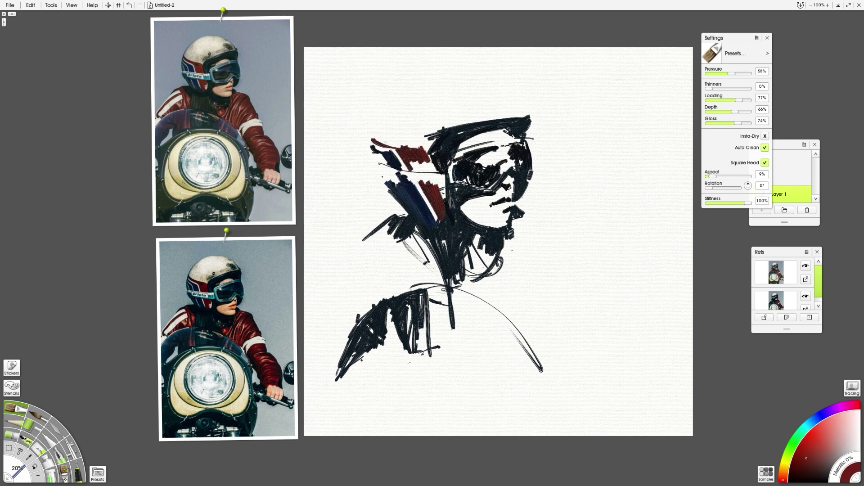
{"action": "left_click_drag", "start_coordinate": [419, 135], "coordinate": [443, 125]}
Mix a teal shade and paint teal strokes on the goggles and left shoulder
{"action": "left_click", "coordinate": [788, 454]}
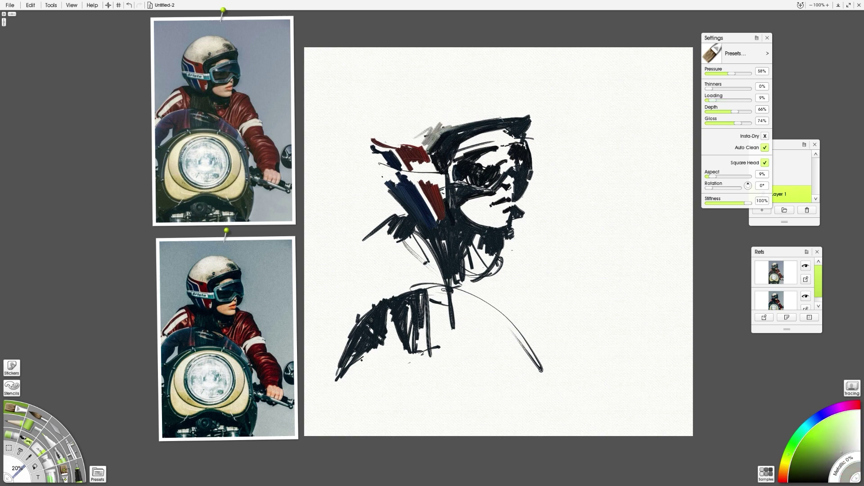
{"action": "left_click", "coordinate": [809, 425]}
{"action": "left_click", "coordinate": [829, 453]}
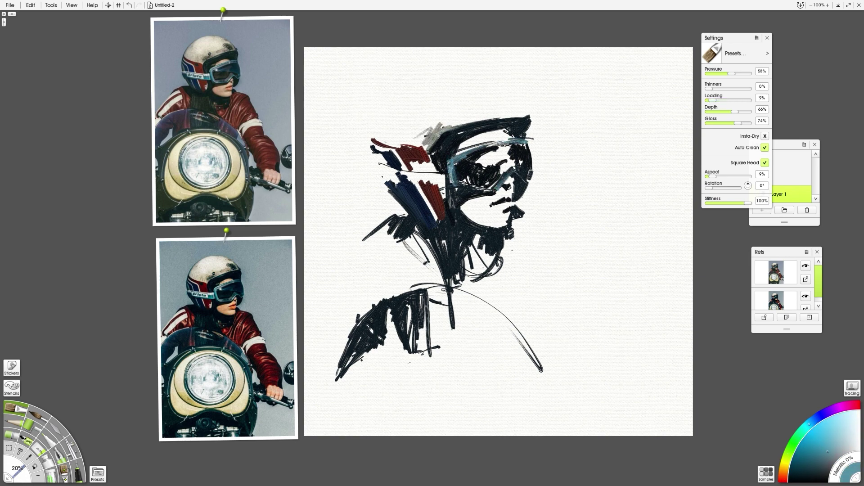
{"action": "left_click", "coordinate": [807, 426]}
{"action": "left_click", "coordinate": [823, 455]}
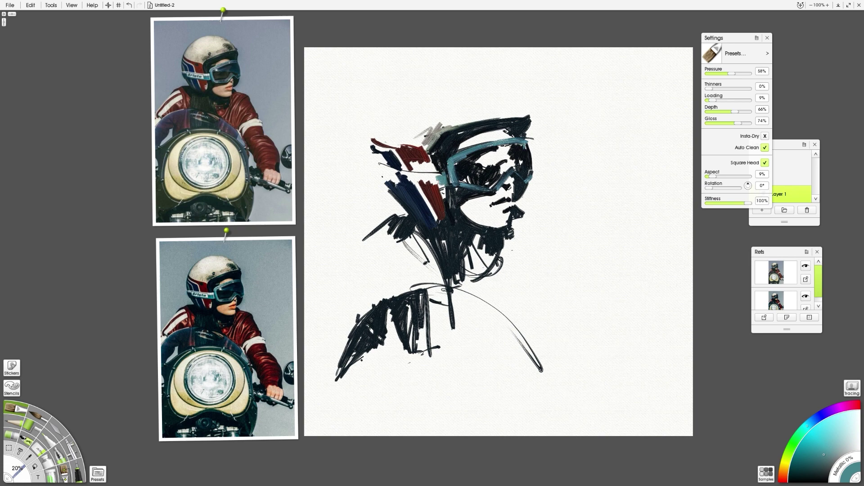
{"action": "left_click_drag", "start_coordinate": [421, 290], "coordinate": [356, 333]}
Paint blue-grey strokes down the right arm
{"action": "left_click_drag", "start_coordinate": [379, 307], "coordinate": [347, 346]}
{"action": "left_click", "coordinate": [810, 426]}
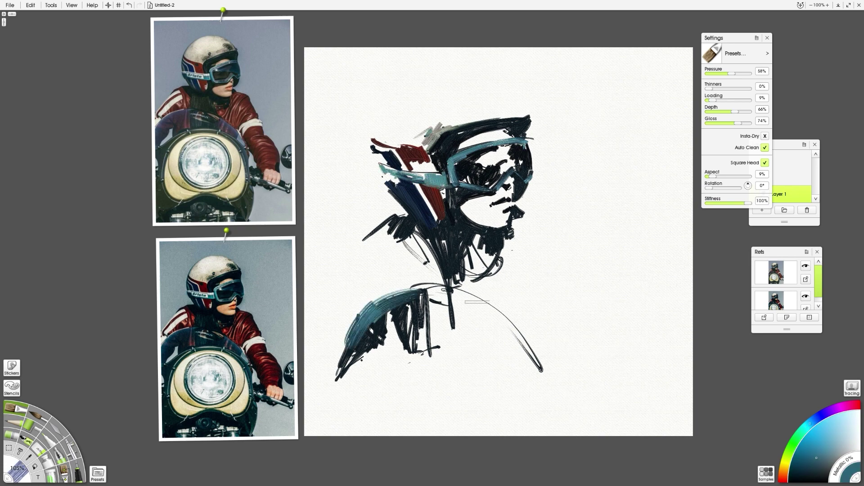
{"action": "left_click", "coordinate": [824, 455]}
{"action": "mouse_move", "coordinate": [486, 311]}
{"action": "left_mouse_down"}
{"action": "mouse_move", "coordinate": [545, 392]}
{"action": "mouse_move", "coordinate": [529, 349]}
{"action": "left_mouse_up"}
Choose a light brown skin tone and reduce the brush size
{"action": "left_click", "coordinate": [784, 474]}
{"action": "left_click", "coordinate": [815, 458]}
{"action": "left_click", "coordinate": [833, 437]}
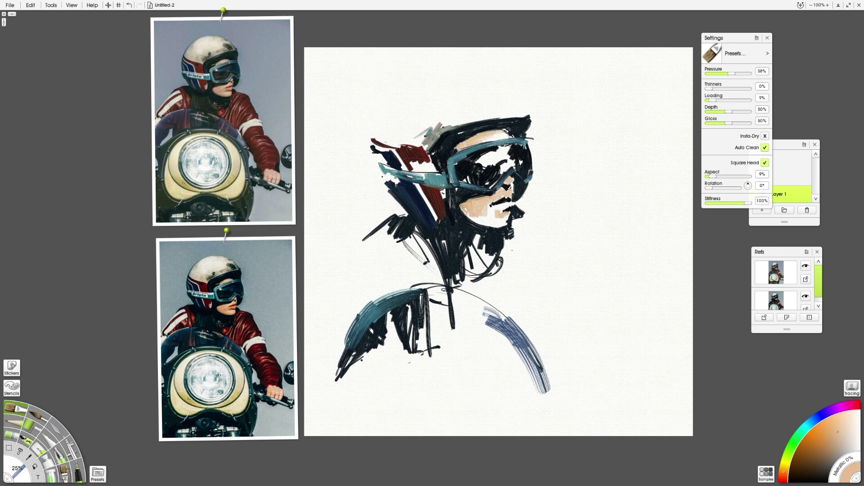
Paint blue-black over the neck, collar and a hair curl, then pick mid red for the lips
{"action": "left_click", "coordinate": [784, 479]}
{"action": "left_click", "coordinate": [818, 459]}
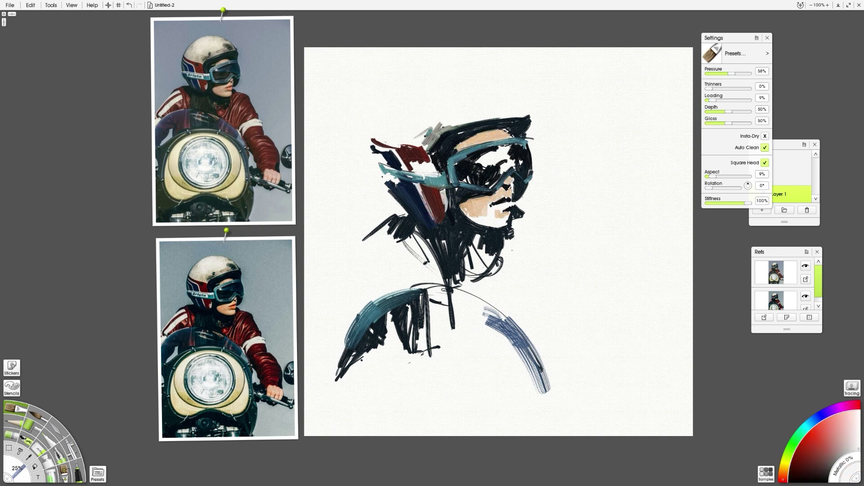
{"action": "left_click", "coordinate": [812, 422]}
{"action": "left_click", "coordinate": [823, 473]}
{"action": "left_click_drag", "start_coordinate": [478, 232], "coordinate": [464, 304]}
{"action": "left_click_drag", "start_coordinate": [475, 237], "coordinate": [416, 300]}
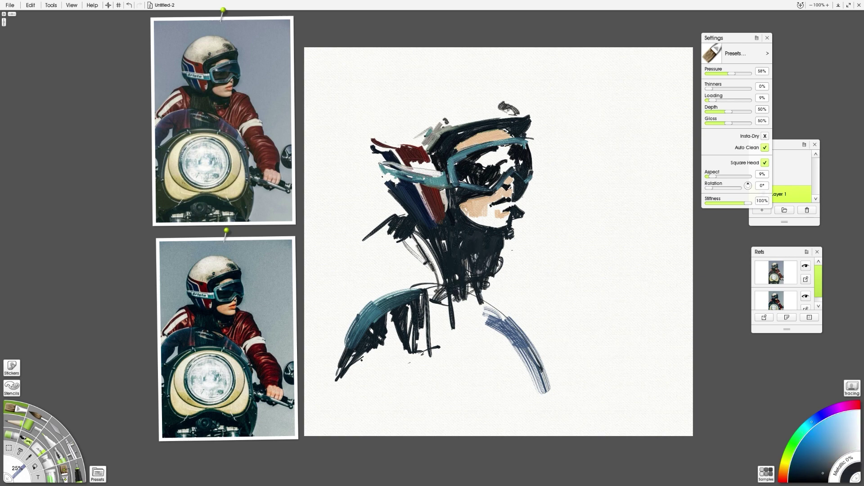
{"action": "left_click_drag", "start_coordinate": [500, 105], "coordinate": [520, 110]}
{"action": "left_click", "coordinate": [783, 478]}
{"action": "left_click", "coordinate": [827, 444]}
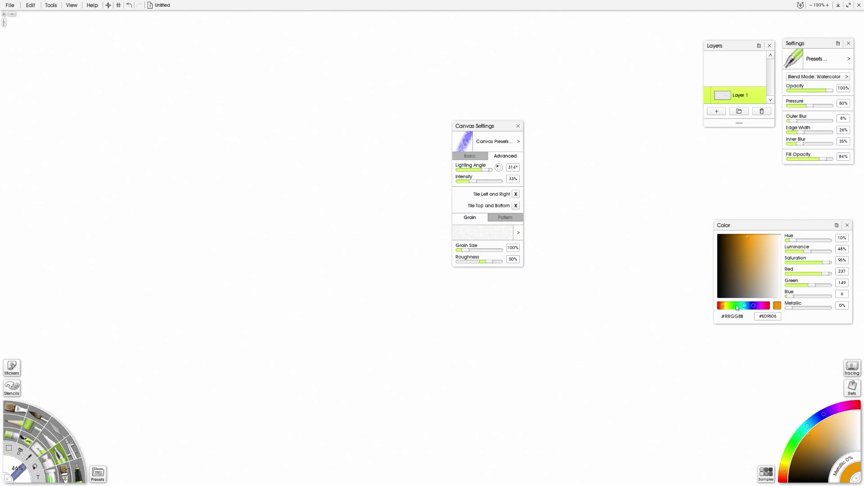
Pick a light blue, test a stroke on the blank canvas and undo it
{"action": "left_click", "coordinate": [747, 306]}
{"action": "left_click_drag", "start_coordinate": [414, 10], "coordinate": [366, 242]}
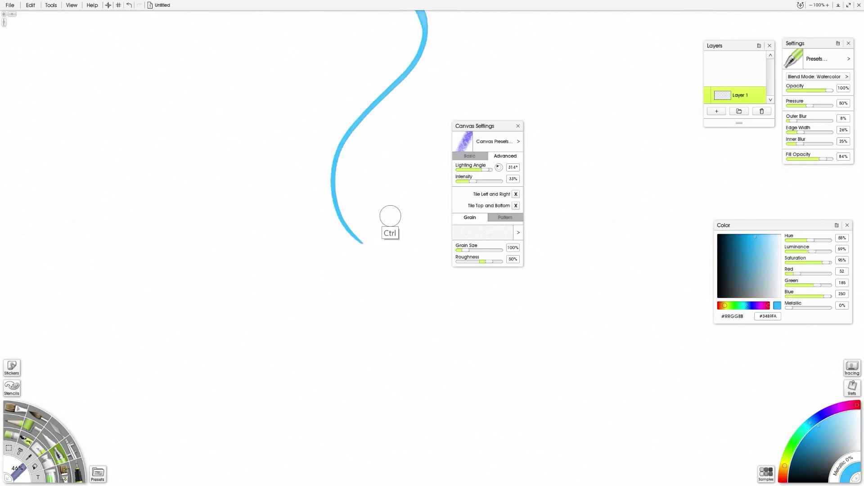
{"action": "key", "text": "ctrl+z"}
Enable left-right and top-bottom tiling and test strokes wrapping past the canvas edges
{"action": "left_click", "coordinate": [516, 194]}
{"action": "left_click", "coordinate": [516, 206]}
{"action": "mouse_move", "coordinate": [444, 10]}
{"action": "left_mouse_down"}
{"action": "mouse_move", "coordinate": [402, 243]}
{"action": "mouse_move", "coordinate": [3, 175]}
{"action": "left_mouse_up"}
{"action": "left_click_drag", "start_coordinate": [738, 225], "coordinate": [619, 174]}
{"action": "left_click_drag", "start_coordinate": [410, 257], "coordinate": [856, 244]}
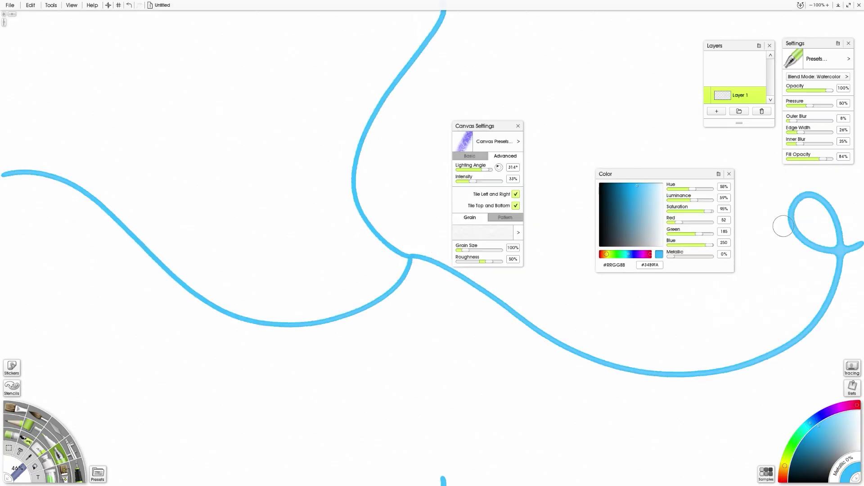
{"action": "left_click_drag", "start_coordinate": [252, 207], "coordinate": [3, 92]}
Try a wide paint-roller band across the canvas, then undo it
{"action": "left_click", "coordinate": [43, 451]}
{"action": "left_click_drag", "start_coordinate": [8, 309], "coordinate": [380, 360]}
{"action": "key", "text": "ctrl+z"}
Paint blue and dark blue-green wax crayon blobs, then undo everything to clear the canvas
{"action": "left_click", "coordinate": [27, 432]}
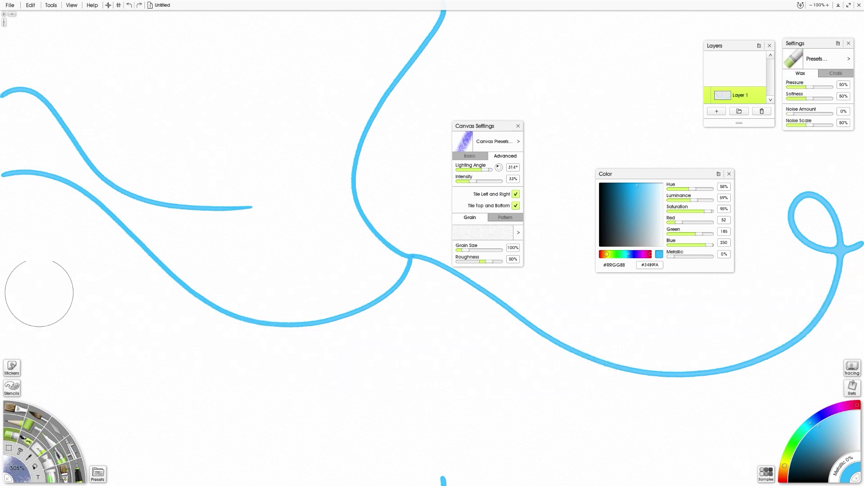
{"action": "mouse_move", "coordinate": [36, 279]}
{"action": "left_mouse_down"}
{"action": "mouse_move", "coordinate": [18, 90]}
{"action": "mouse_move", "coordinate": [18, 252]}
{"action": "left_mouse_up"}
{"action": "left_click", "coordinate": [797, 461]}
{"action": "left_click_drag", "start_coordinate": [135, 311], "coordinate": [0, 383]}
{"action": "left_click_drag", "start_coordinate": [563, 450], "coordinate": [288, 432]}
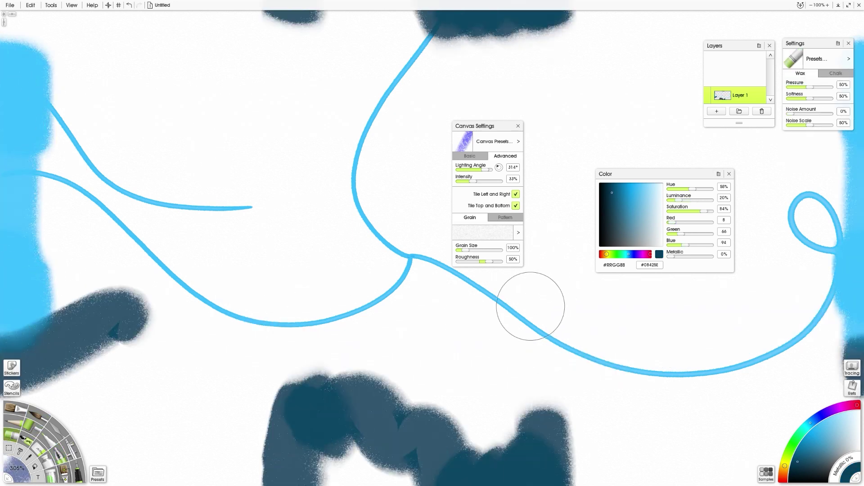
{"action": "key", "text": "ctrl+z"}
{"action": "key", "text": "ctrl+z"}
{"action": "key", "text": "ctrl+z"}
{"action": "key", "text": "ctrl+z"}
{"action": "key", "text": "ctrl+z"}
{"action": "key", "text": "ctrl+z"}
{"action": "key", "text": "ctrl+z"}
{"action": "key", "text": "ctrl+z"}
{"action": "key", "text": "ctrl+z"}
Close Canvas Settings, select the Hard Shader oil brush and open the Paint Mix Profile
{"action": "left_click", "coordinate": [16, 409]}
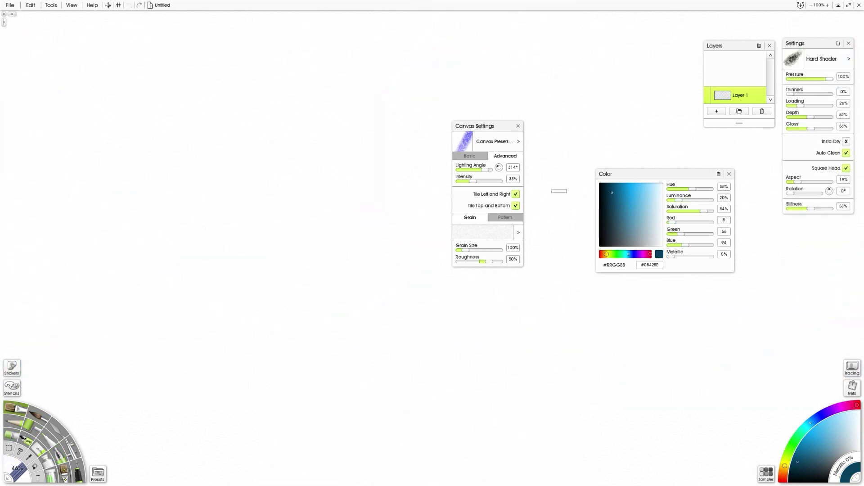
{"action": "left_click", "coordinate": [518, 125]}
{"action": "right_click", "coordinate": [804, 471]}
{"action": "left_click", "coordinate": [805, 464]}
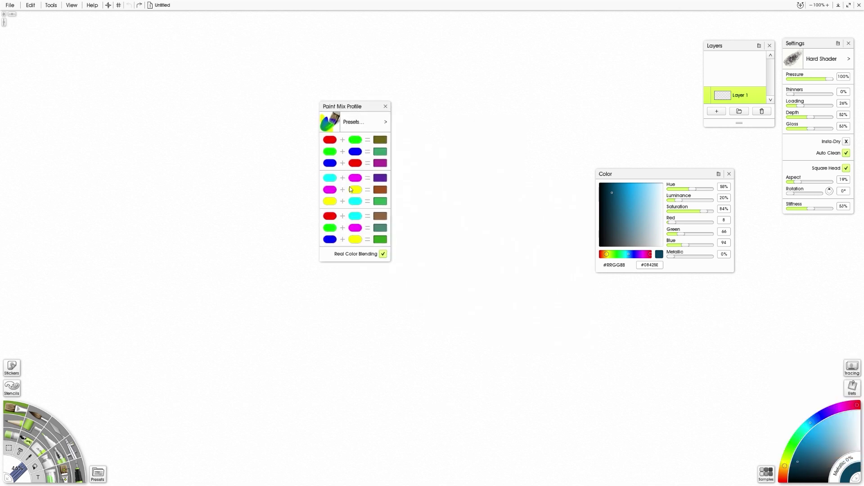
Choose a mix profile preset and inspect several mix result colours, including purple
{"action": "left_click", "coordinate": [386, 122]}
{"action": "left_click", "coordinate": [352, 154]}
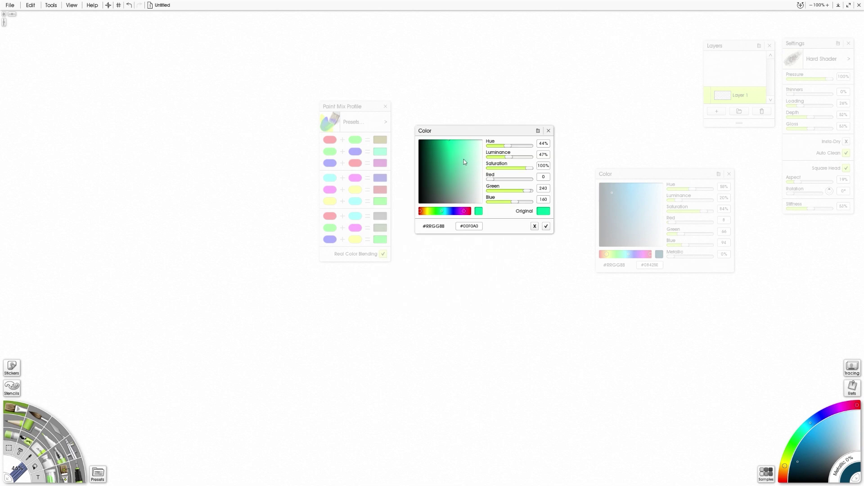
{"action": "left_click", "coordinate": [546, 226]}
{"action": "left_click", "coordinate": [330, 228]}
{"action": "left_click", "coordinate": [376, 167]}
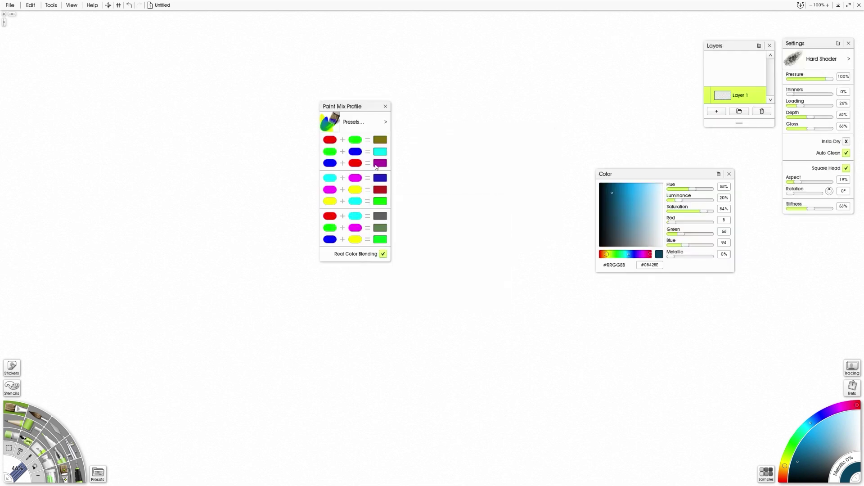
{"action": "left_click", "coordinate": [380, 165]}
{"action": "left_click", "coordinate": [353, 190]}
Preview a green hue on the blue mix result, cancel it, and check the green result
{"action": "left_click", "coordinate": [380, 178]}
{"action": "mouse_move", "coordinate": [419, 283]}
{"action": "left_mouse_down"}
{"action": "mouse_move", "coordinate": [396, 283]}
{"action": "mouse_move", "coordinate": [418, 283]}
{"action": "mouse_move", "coordinate": [404, 283]}
{"action": "mouse_move", "coordinate": [411, 283]}
{"action": "left_mouse_up"}
{"action": "left_click", "coordinate": [489, 297]}
{"action": "left_click", "coordinate": [379, 202]}
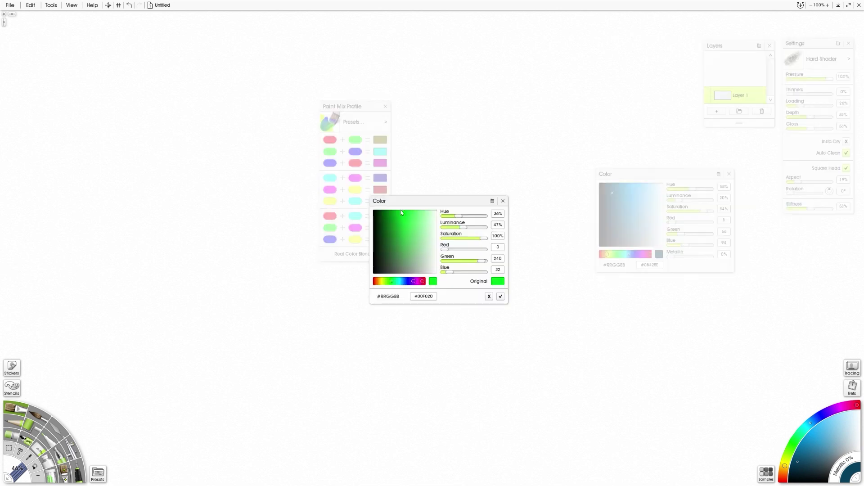
{"action": "left_click", "coordinate": [501, 296]}
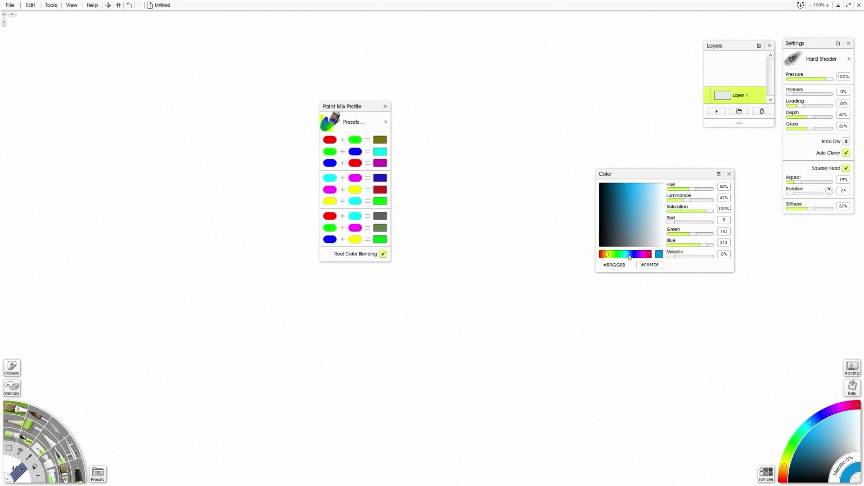
Test mixing with red and green strokes, then a blue patch overpainted with green and cyan
{"action": "left_click_drag", "start_coordinate": [471, 144], "coordinate": [482, 208]}
{"action": "mouse_move", "coordinate": [502, 158]}
{"action": "left_mouse_down"}
{"action": "mouse_move", "coordinate": [484, 220]}
{"action": "mouse_move", "coordinate": [407, 139]}
{"action": "left_mouse_up"}
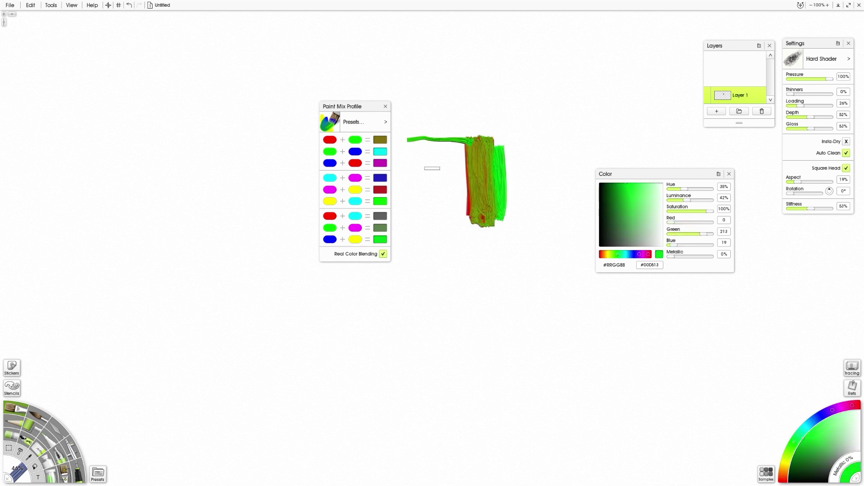
{"action": "key", "text": "i"}
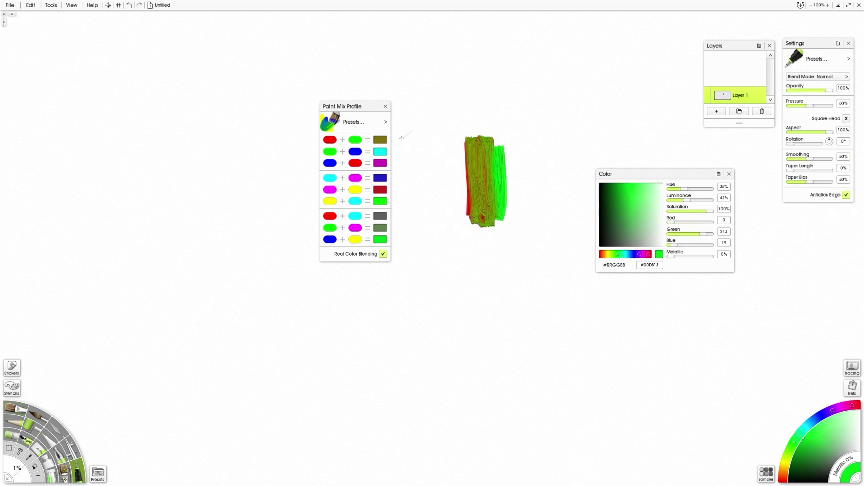
{"action": "left_click", "coordinate": [16, 410]}
{"action": "left_click", "coordinate": [640, 254]}
{"action": "left_click_drag", "start_coordinate": [385, 293], "coordinate": [385, 337]}
{"action": "left_click", "coordinate": [620, 257]}
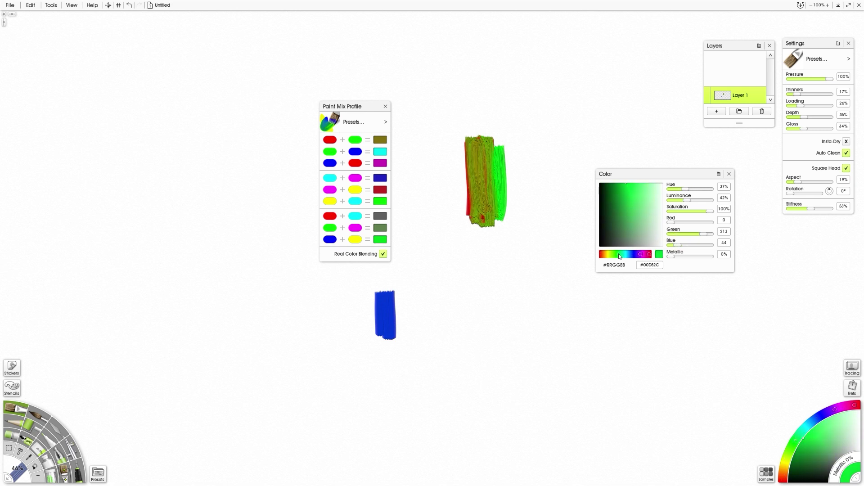
{"action": "mouse_move", "coordinate": [383, 293]}
{"action": "left_mouse_down"}
{"action": "mouse_move", "coordinate": [391, 333]}
{"action": "mouse_move", "coordinate": [415, 297]}
{"action": "left_mouse_up"}
Draw a bright blue curved ink arrow up from the blob and close the Paint Mix Profile
{"action": "left_click", "coordinate": [392, 315], "text": "alt"}
{"action": "key", "text": "i"}
{"action": "left_click_drag", "start_coordinate": [401, 153], "coordinate": [396, 281]}
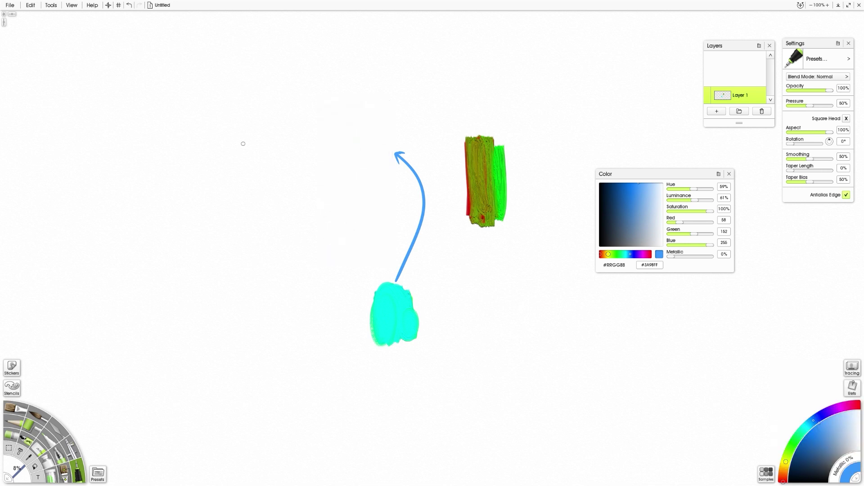
{"action": "left_click", "coordinate": [30, 5]}
Resize the canvas to 2500 wide at 300 pixels per inch
{"action": "left_click", "coordinate": [38, 126]}
{"action": "type", "text": "32500"}
{"action": "key", "text": "Tab"}
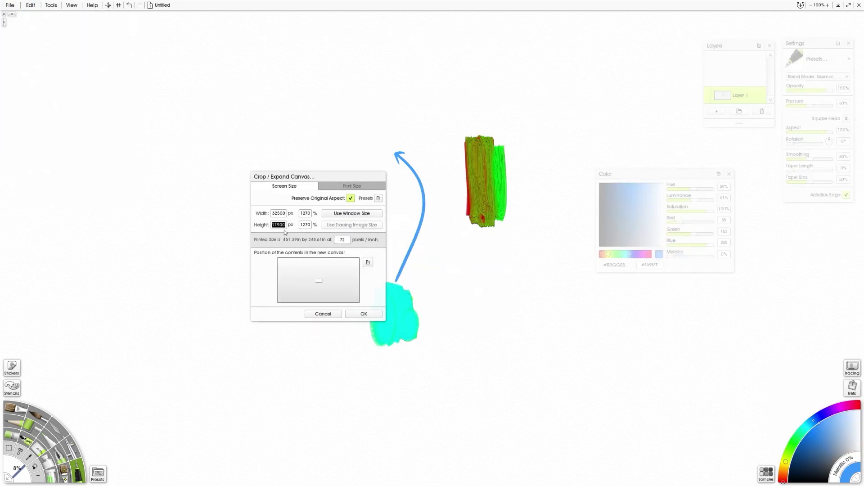
{"action": "double_click", "coordinate": [342, 240]}
{"action": "type", "text": "300"}
{"action": "left_click", "coordinate": [365, 316]}
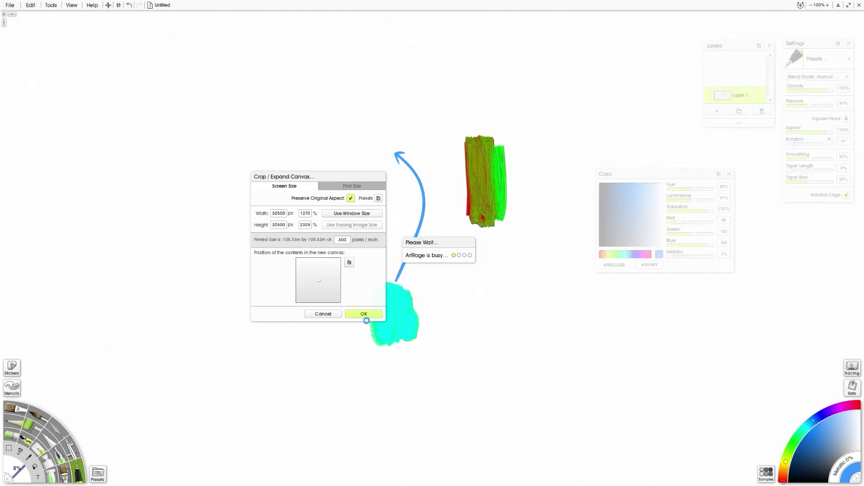
{"action": "left_click", "coordinate": [363, 317]}
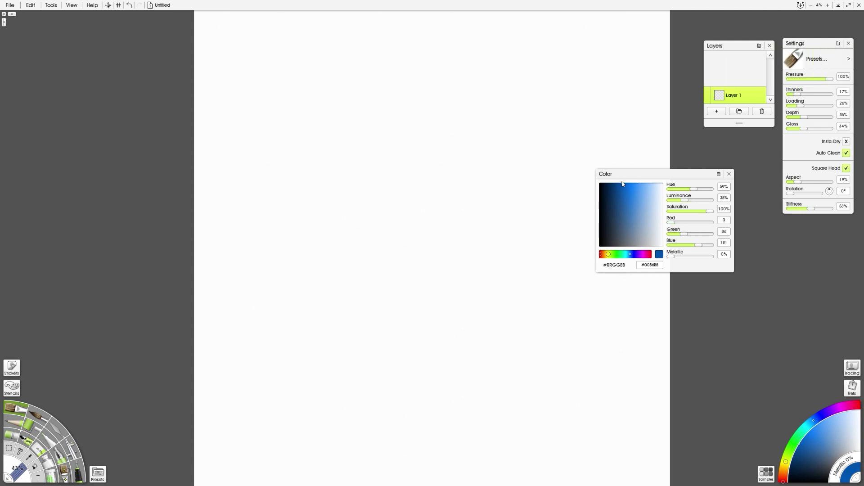
Shrink the brush and paint a row of thick blue vertical strokes across the canvas
{"action": "key", "text": "shift"}
{"action": "left_click_drag", "start_coordinate": [455, 236], "coordinate": [382, 255]}
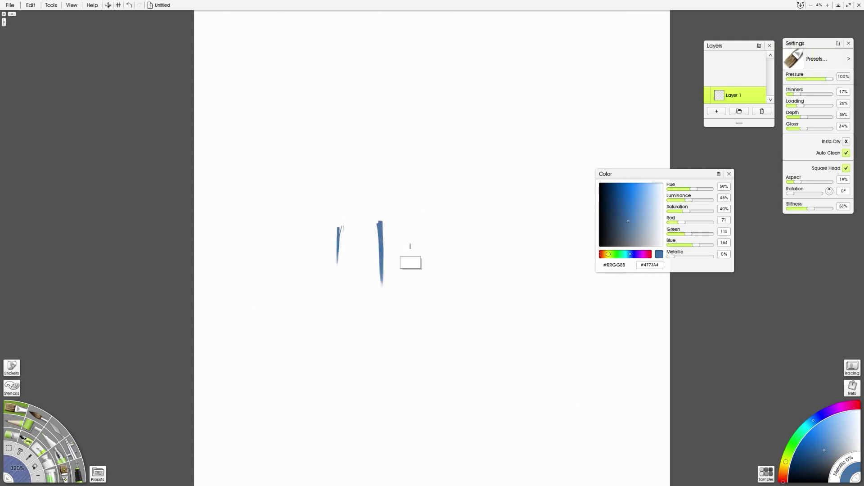
{"action": "left_click_drag", "start_coordinate": [371, 191], "coordinate": [366, 281]}
{"action": "left_click_drag", "start_coordinate": [364, 198], "coordinate": [366, 277]}
{"action": "mouse_move", "coordinate": [419, 204]}
{"action": "left_mouse_down"}
{"action": "mouse_move", "coordinate": [425, 295]}
{"action": "mouse_move", "coordinate": [435, 306]}
{"action": "left_mouse_up"}
{"action": "left_click_drag", "start_coordinate": [470, 203], "coordinate": [477, 290]}
{"action": "left_click_drag", "start_coordinate": [477, 211], "coordinate": [502, 308]}
{"action": "left_click_drag", "start_coordinate": [522, 212], "coordinate": [540, 300]}
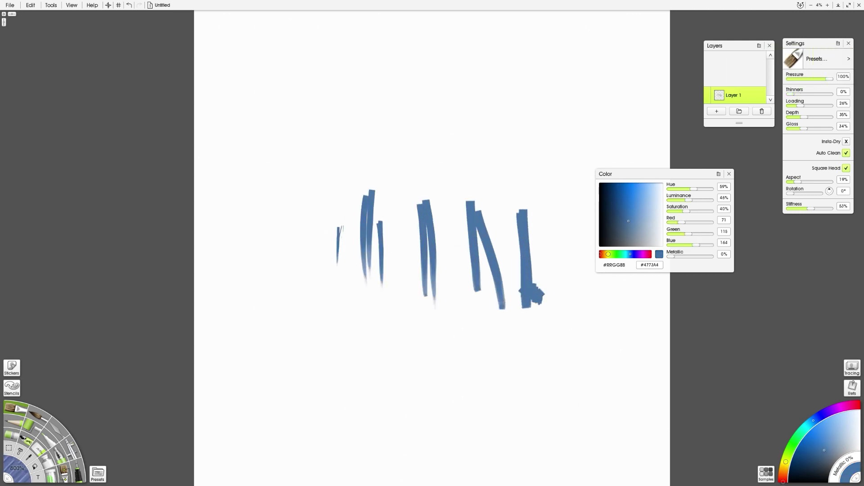
{"action": "mouse_move", "coordinate": [531, 198]}
{"action": "left_mouse_down"}
{"action": "mouse_move", "coordinate": [586, 256]}
{"action": "mouse_move", "coordinate": [580, 292]}
{"action": "left_mouse_up"}
{"action": "left_click_drag", "start_coordinate": [495, 265], "coordinate": [446, 338]}
{"action": "scroll", "coordinate": [493, 309], "scroll_direction": "up", "scroll_amount": 10}
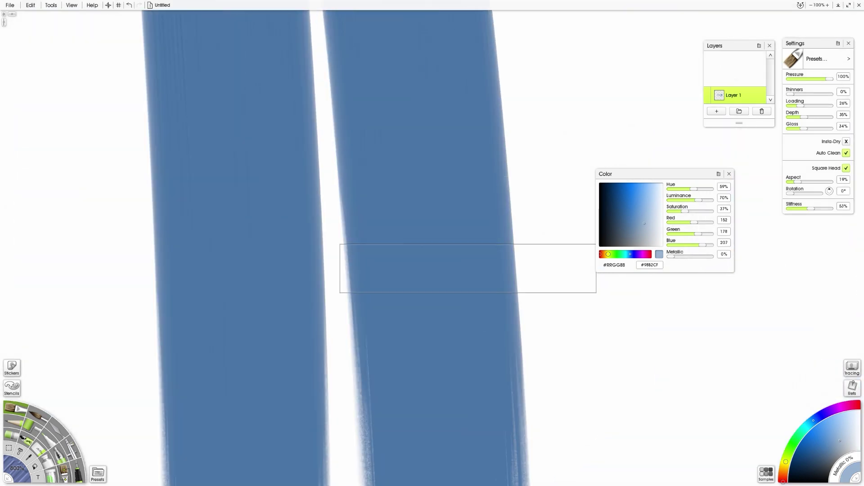
Paint two swirled black eyes and a smile over the blue strokes
{"action": "left_click", "coordinate": [600, 245]}
{"action": "left_click_drag", "start_coordinate": [405, 199], "coordinate": [400, 230]}
{"action": "left_click_drag", "start_coordinate": [464, 189], "coordinate": [459, 225]}
{"action": "left_click_drag", "start_coordinate": [361, 284], "coordinate": [504, 284]}
{"action": "scroll", "coordinate": [534, 345], "scroll_direction": "down", "scroll_amount": 12}
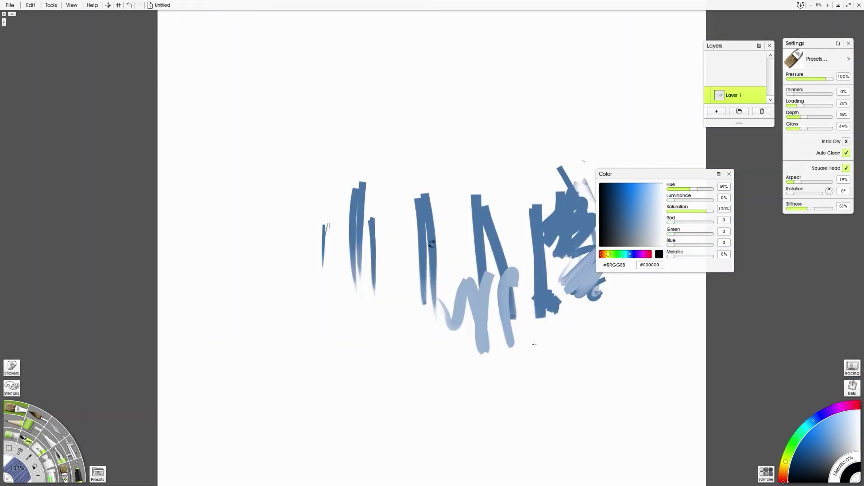
{"action": "scroll", "coordinate": [547, 252], "scroll_direction": "up", "scroll_amount": 12}
Add a pink-red tongue below the smile
{"action": "left_click", "coordinate": [644, 255]}
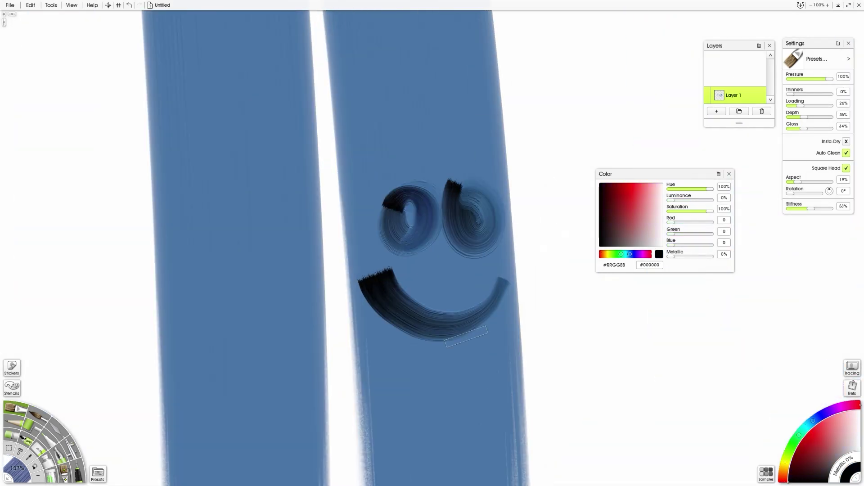
{"action": "left_click", "coordinate": [648, 193]}
{"action": "left_click_drag", "start_coordinate": [509, 311], "coordinate": [459, 347]}
{"action": "scroll", "coordinate": [577, 424], "scroll_direction": "down", "scroll_amount": 12}
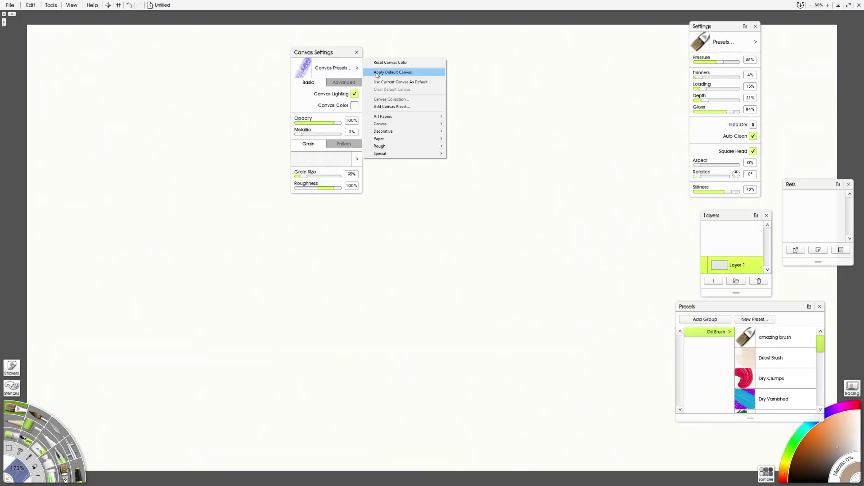
Start a default blank canvas and load the pink photo as a reference image
{"action": "left_click", "coordinate": [358, 147]}
{"action": "left_click", "coordinate": [357, 52]}
{"action": "left_click", "coordinate": [795, 250]}
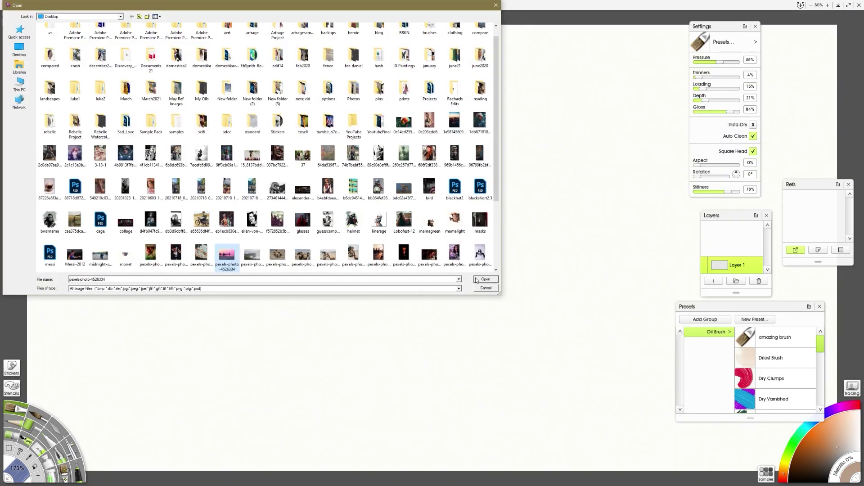
{"action": "key", "text": "Return"}
{"action": "left_click", "coordinate": [849, 184]}
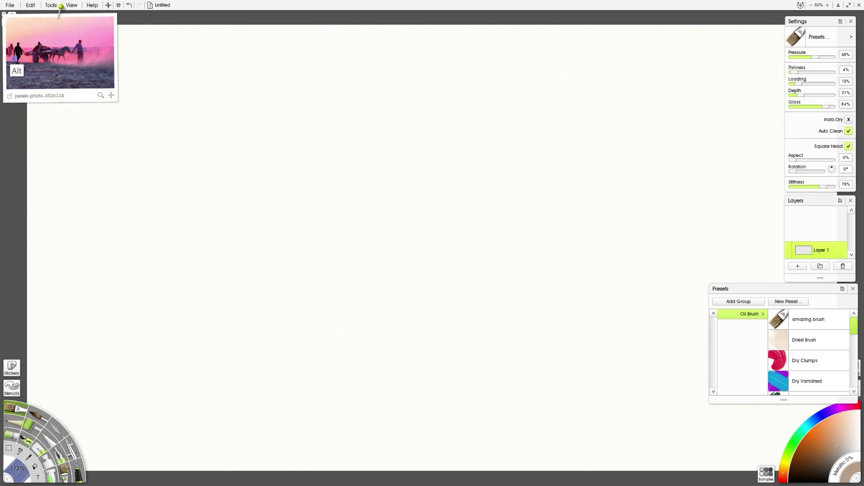
Block in a dark figure's head, body, arms and legs
{"action": "mouse_move", "coordinate": [206, 247]}
{"action": "left_mouse_down"}
{"action": "mouse_move", "coordinate": [208, 318]}
{"action": "mouse_move", "coordinate": [230, 185]}
{"action": "left_mouse_up"}
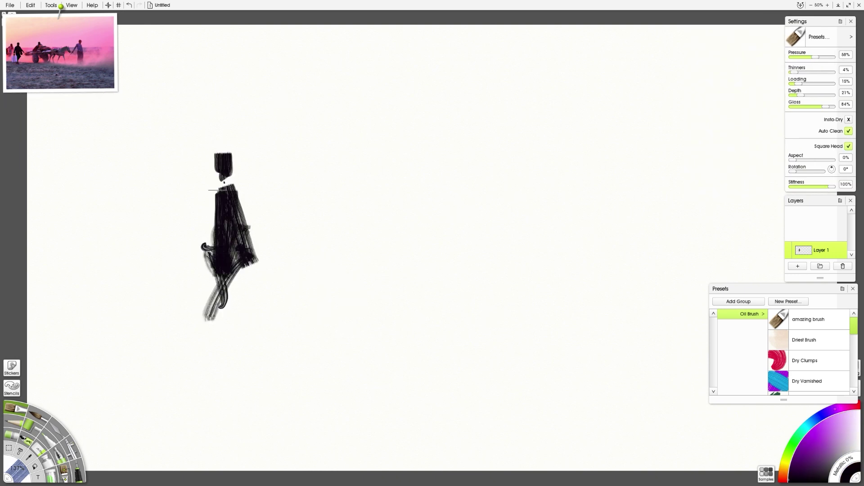
{"action": "left_click_drag", "start_coordinate": [262, 221], "coordinate": [198, 226]}
{"action": "left_click_drag", "start_coordinate": [225, 266], "coordinate": [225, 324]}
Paint the cart shaft and wheels in dark purple and the rider in dark red
{"action": "left_click", "coordinate": [820, 468]}
{"action": "left_click_drag", "start_coordinate": [297, 248], "coordinate": [484, 234]}
{"action": "left_click_drag", "start_coordinate": [360, 266], "coordinate": [379, 311]}
{"action": "left_click_drag", "start_coordinate": [432, 252], "coordinate": [446, 311]}
{"action": "left_click", "coordinate": [43, 54]}
{"action": "left_click_drag", "start_coordinate": [360, 212], "coordinate": [388, 252]}
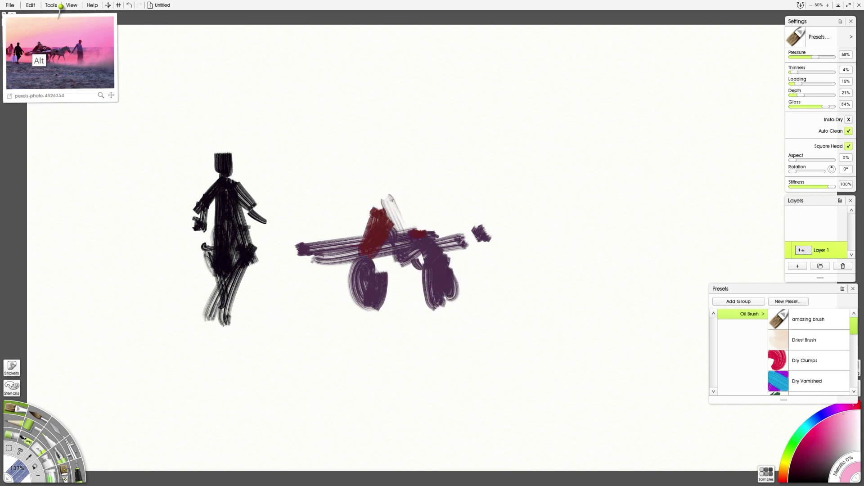
{"action": "mouse_move", "coordinate": [382, 181]}
{"action": "left_mouse_down"}
{"action": "mouse_move", "coordinate": [455, 225]}
{"action": "mouse_move", "coordinate": [572, 248]}
{"action": "mouse_move", "coordinate": [590, 216]}
{"action": "mouse_move", "coordinate": [626, 243]}
{"action": "left_mouse_up"}
Paint the mauve horse body, chest and legs beside the cart
{"action": "left_click", "coordinate": [61, 97]}
{"action": "mouse_move", "coordinate": [468, 252]}
{"action": "left_mouse_down"}
{"action": "mouse_move", "coordinate": [514, 232]}
{"action": "mouse_move", "coordinate": [482, 309]}
{"action": "left_mouse_up"}
{"action": "left_click_drag", "start_coordinate": [534, 267], "coordinate": [522, 315]}
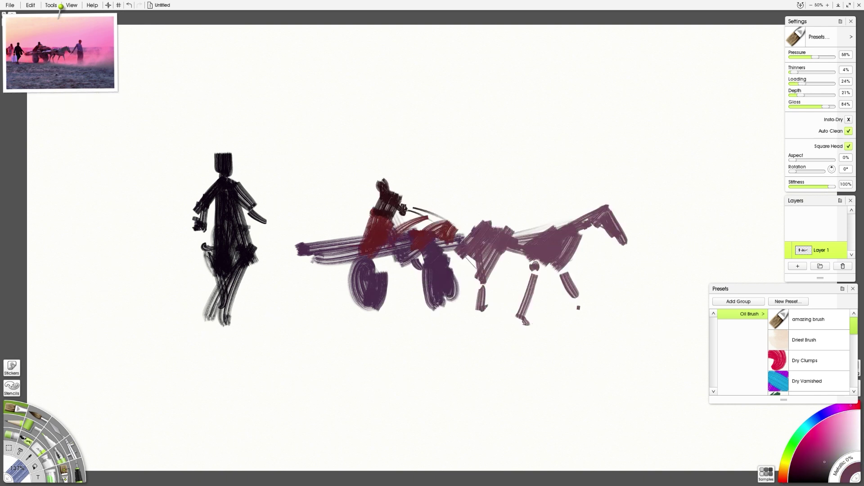
{"action": "left_click_drag", "start_coordinate": [403, 234], "coordinate": [435, 232]}
{"action": "left_click_drag", "start_coordinate": [326, 249], "coordinate": [373, 236]}
Extend the horse head in blue-violet and magenta, and add crimson, pink and blue-grey accents
{"action": "left_click", "coordinate": [45, 81]}
{"action": "mouse_move", "coordinate": [632, 249]}
{"action": "left_mouse_down"}
{"action": "mouse_move", "coordinate": [686, 187]}
{"action": "mouse_move", "coordinate": [725, 257]}
{"action": "mouse_move", "coordinate": [705, 315]}
{"action": "left_mouse_up"}
{"action": "left_click_drag", "start_coordinate": [721, 270], "coordinate": [729, 342]}
{"action": "left_click_drag", "start_coordinate": [167, 174], "coordinate": [182, 236]}
{"action": "mouse_move", "coordinate": [151, 212]}
{"action": "left_mouse_down"}
{"action": "mouse_move", "coordinate": [178, 272]}
{"action": "mouse_move", "coordinate": [164, 308]}
{"action": "left_mouse_up"}
{"action": "key", "text": "shift"}
{"action": "left_click_drag", "start_coordinate": [275, 49], "coordinate": [276, 112]}
{"action": "left_click_drag", "start_coordinate": [407, 272], "coordinate": [407, 307]}
{"action": "left_click_drag", "start_coordinate": [383, 349], "coordinate": [391, 408]}
Show the colour panel and paint pale pink sky above and around the left figure
{"action": "left_click", "coordinate": [72, 5]}
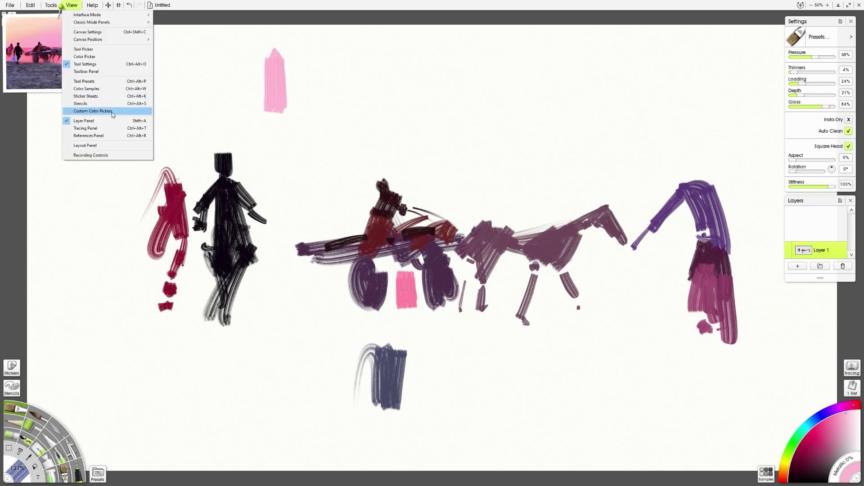
{"action": "left_click", "coordinate": [108, 59]}
{"action": "mouse_move", "coordinate": [306, 68]}
{"action": "left_mouse_down"}
{"action": "mouse_move", "coordinate": [248, 135]}
{"action": "mouse_move", "coordinate": [234, 167]}
{"action": "left_mouse_up"}
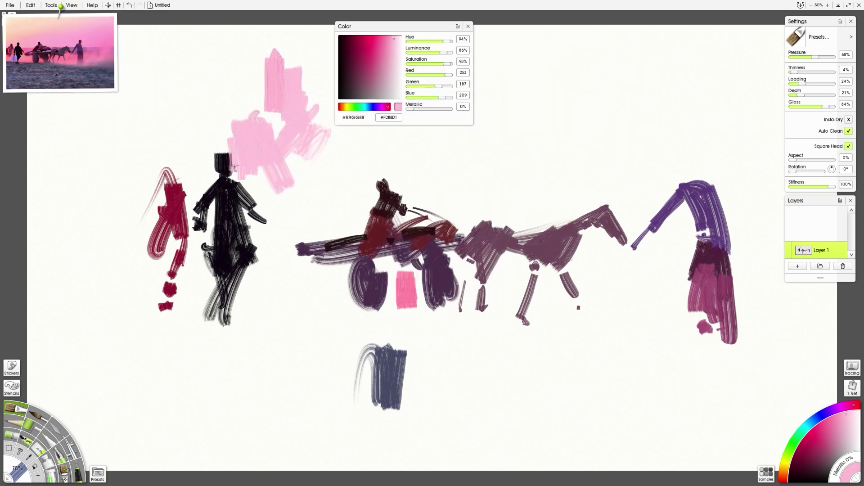
{"action": "left_click_drag", "start_coordinate": [236, 118], "coordinate": [223, 135]}
{"action": "left_click", "coordinate": [219, 172], "text": "alt"}
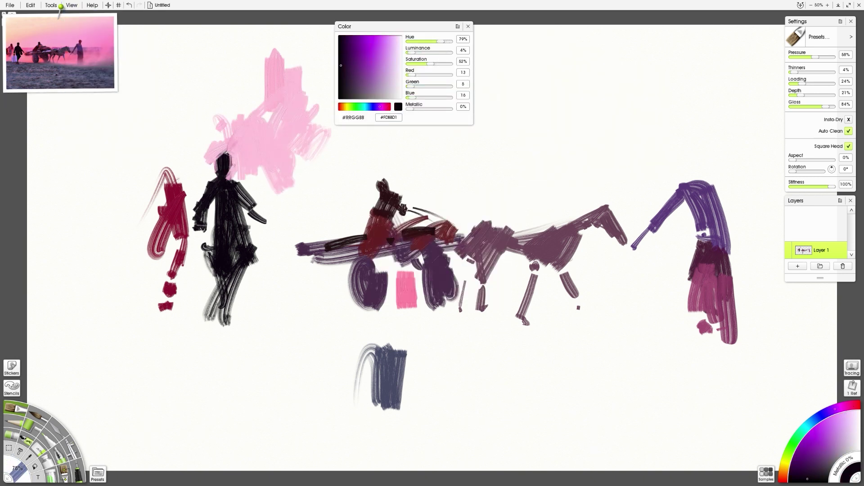
{"action": "left_click", "coordinate": [259, 118], "text": "alt"}
{"action": "mouse_move", "coordinate": [252, 167]}
{"action": "left_mouse_down"}
{"action": "mouse_move", "coordinate": [268, 199]}
{"action": "mouse_move", "coordinate": [324, 135]}
{"action": "mouse_move", "coordinate": [360, 198]}
{"action": "mouse_move", "coordinate": [315, 203]}
{"action": "mouse_move", "coordinate": [401, 159]}
{"action": "left_mouse_up"}
Fill pink around the rider and left figures, adding a deeper pink band behind them
{"action": "left_click_drag", "start_coordinate": [410, 192], "coordinate": [500, 191]}
{"action": "mouse_move", "coordinate": [243, 116]}
{"action": "left_mouse_down"}
{"action": "mouse_move", "coordinate": [184, 176]}
{"action": "mouse_move", "coordinate": [205, 178]}
{"action": "left_mouse_up"}
{"action": "left_click", "coordinate": [407, 288], "text": "alt"}
{"action": "mouse_move", "coordinate": [300, 237]}
{"action": "left_mouse_down"}
{"action": "mouse_move", "coordinate": [315, 207]}
{"action": "mouse_move", "coordinate": [358, 216]}
{"action": "mouse_move", "coordinate": [252, 226]}
{"action": "mouse_move", "coordinate": [369, 207]}
{"action": "mouse_move", "coordinate": [306, 243]}
{"action": "mouse_move", "coordinate": [279, 274]}
{"action": "mouse_move", "coordinate": [207, 235]}
{"action": "left_mouse_up"}
{"action": "mouse_move", "coordinate": [160, 264]}
{"action": "left_mouse_down"}
{"action": "mouse_move", "coordinate": [135, 225]}
{"action": "mouse_move", "coordinate": [222, 209]}
{"action": "left_mouse_up"}
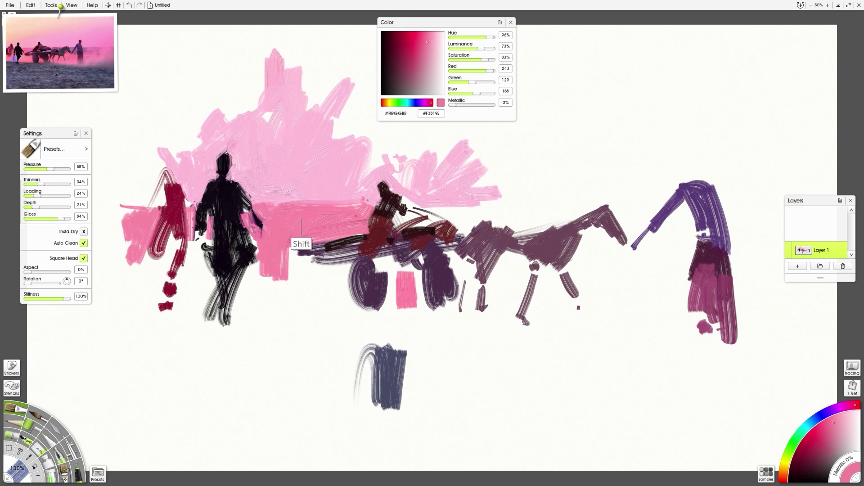
{"action": "mouse_move", "coordinate": [135, 225]}
{"action": "left_mouse_down"}
{"action": "mouse_move", "coordinate": [136, 275]}
{"action": "mouse_move", "coordinate": [114, 203]}
{"action": "left_mouse_up"}
{"action": "mouse_move", "coordinate": [162, 229]}
{"action": "left_mouse_down"}
{"action": "mouse_move", "coordinate": [181, 292]}
{"action": "mouse_move", "coordinate": [166, 252]}
{"action": "left_mouse_up"}
Darken the maroon figure's head with near-black sampled from the black figure
{"action": "left_click", "coordinate": [227, 250], "text": "alt"}
{"action": "left_click_drag", "start_coordinate": [171, 171], "coordinate": [175, 191]}
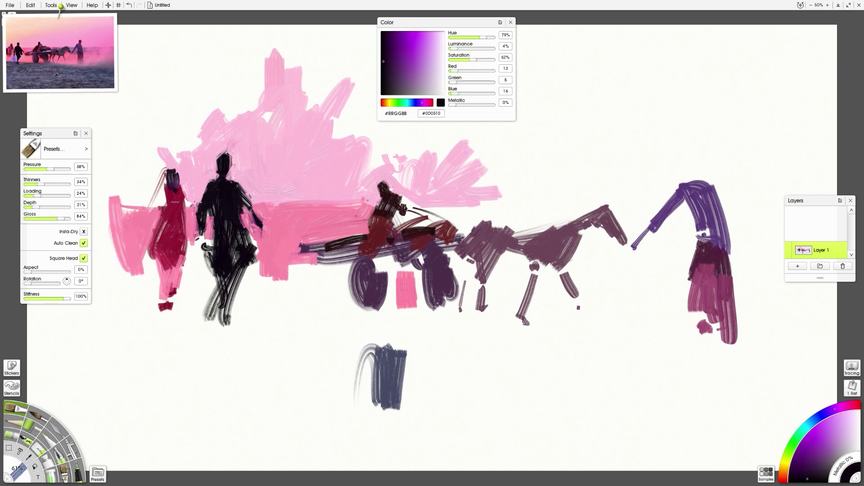
{"action": "left_click", "coordinate": [161, 219], "text": "alt"}
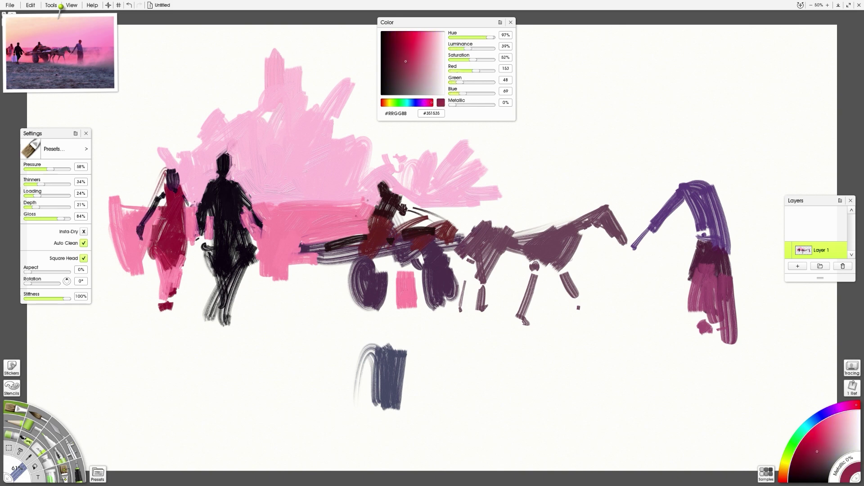
{"action": "left_click", "coordinate": [187, 237], "text": "alt"}
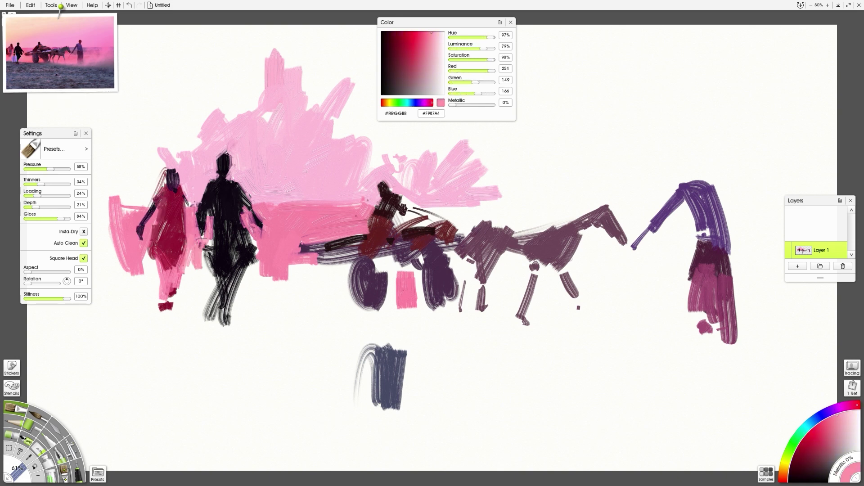
Paint dark purple along the cart shaft and horse, darkening its neck and extending its legs
{"action": "left_click", "coordinate": [376, 285], "text": "alt"}
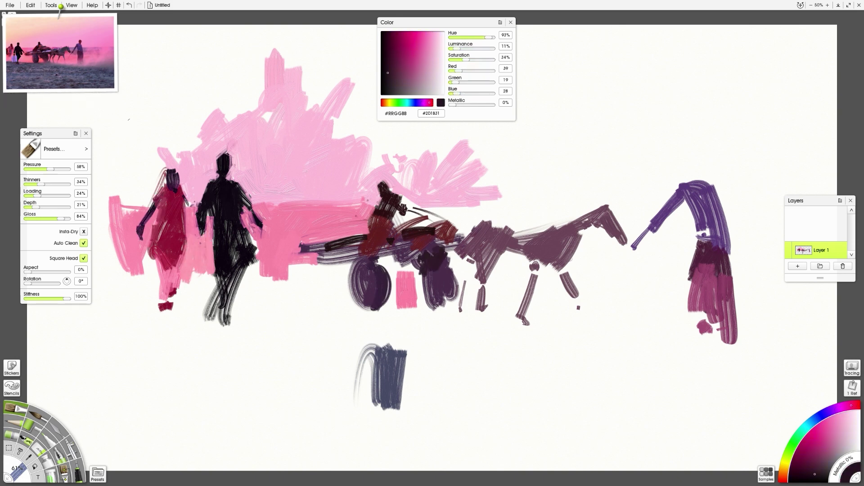
{"action": "mouse_move", "coordinate": [331, 249]}
{"action": "left_mouse_down"}
{"action": "mouse_move", "coordinate": [367, 247]}
{"action": "mouse_move", "coordinate": [320, 252]}
{"action": "mouse_move", "coordinate": [459, 240]}
{"action": "mouse_move", "coordinate": [500, 252]}
{"action": "mouse_move", "coordinate": [590, 208]}
{"action": "mouse_move", "coordinate": [543, 281]}
{"action": "mouse_move", "coordinate": [518, 261]}
{"action": "left_mouse_up"}
{"action": "mouse_move", "coordinate": [588, 250]}
{"action": "left_mouse_down"}
{"action": "mouse_move", "coordinate": [616, 209]}
{"action": "mouse_move", "coordinate": [542, 282]}
{"action": "left_mouse_up"}
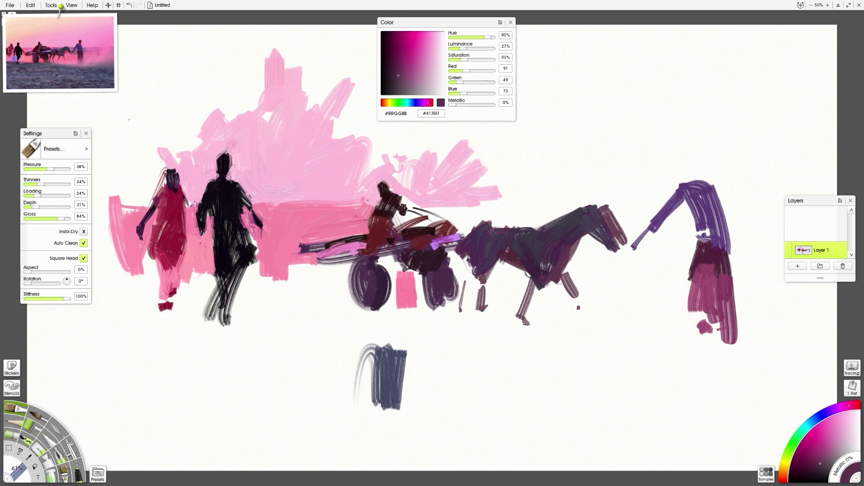
{"action": "left_click_drag", "start_coordinate": [478, 275], "coordinate": [460, 309]}
{"action": "left_click_drag", "start_coordinate": [472, 254], "coordinate": [469, 275]}
{"action": "mouse_move", "coordinate": [563, 257]}
{"action": "left_mouse_down"}
{"action": "mouse_move", "coordinate": [534, 279]}
{"action": "mouse_move", "coordinate": [525, 324]}
{"action": "mouse_move", "coordinate": [570, 320]}
{"action": "left_mouse_up"}
Fill pink behind the horse, under its body and between its legs
{"action": "left_click_drag", "start_coordinate": [505, 273], "coordinate": [517, 275]}
{"action": "left_click_drag", "start_coordinate": [570, 241], "coordinate": [603, 310]}
{"action": "left_click_drag", "start_coordinate": [509, 261], "coordinate": [489, 311]}
{"action": "left_click_drag", "start_coordinate": [484, 284], "coordinate": [504, 322]}
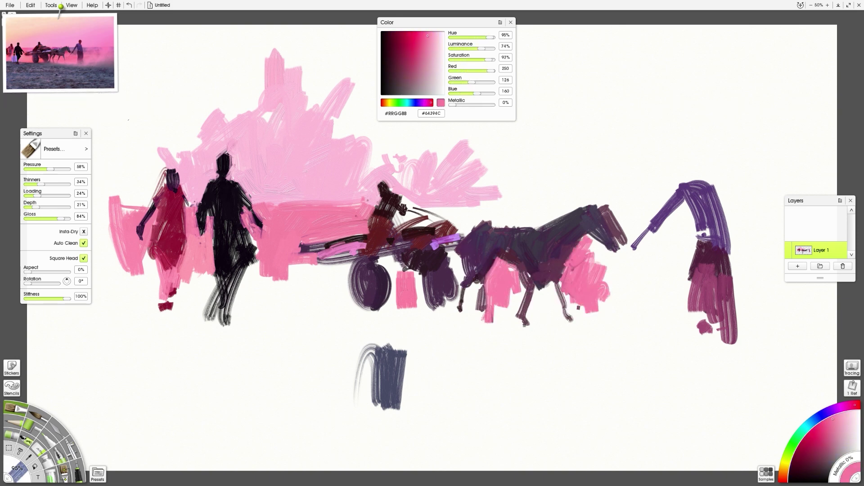
{"action": "left_click_drag", "start_coordinate": [513, 266], "coordinate": [558, 315]}
{"action": "mouse_move", "coordinate": [495, 291]}
{"action": "left_mouse_down"}
{"action": "mouse_move", "coordinate": [527, 328]}
{"action": "mouse_move", "coordinate": [585, 293]}
{"action": "left_mouse_up"}
{"action": "left_click_drag", "start_coordinate": [470, 283], "coordinate": [468, 322]}
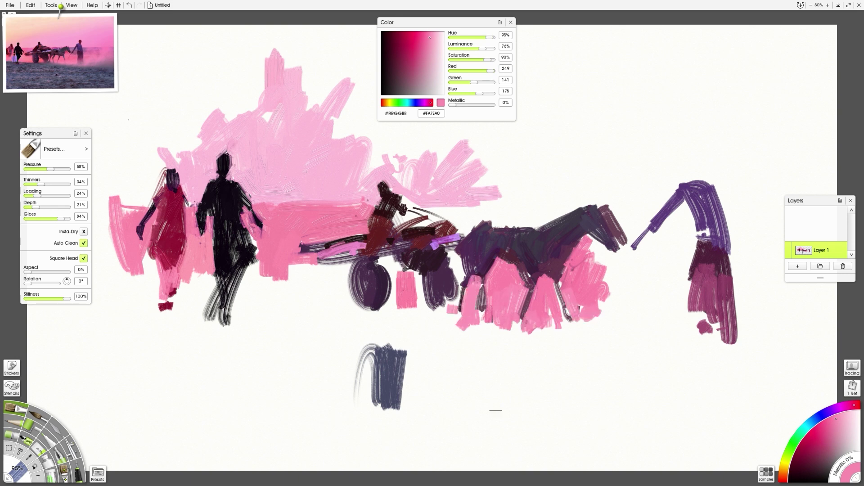
Paint pink below the cart and mauve ground shadows beneath the figures
{"action": "left_click_drag", "start_coordinate": [399, 295], "coordinate": [373, 322]}
{"action": "left_click_drag", "start_coordinate": [356, 288], "coordinate": [338, 310]}
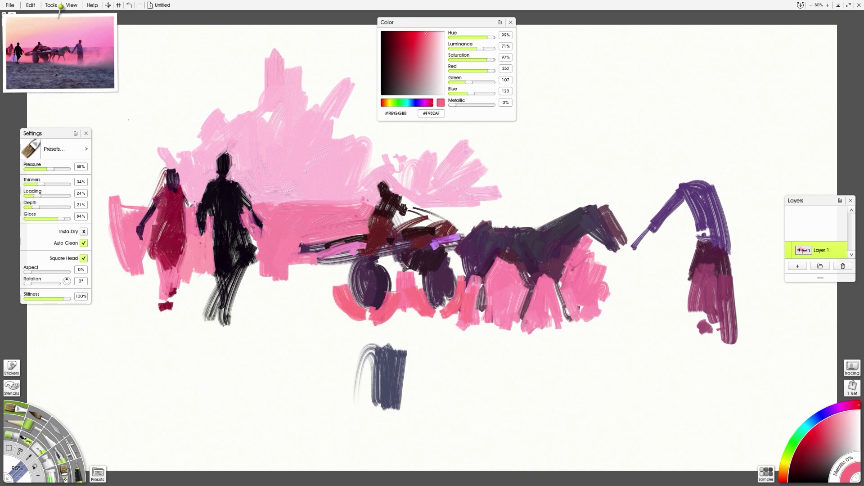
{"action": "left_click_drag", "start_coordinate": [423, 311], "coordinate": [315, 334]}
{"action": "mouse_move", "coordinate": [221, 322]}
{"action": "left_mouse_down"}
{"action": "mouse_move", "coordinate": [315, 328]}
{"action": "mouse_move", "coordinate": [286, 349]}
{"action": "left_mouse_up"}
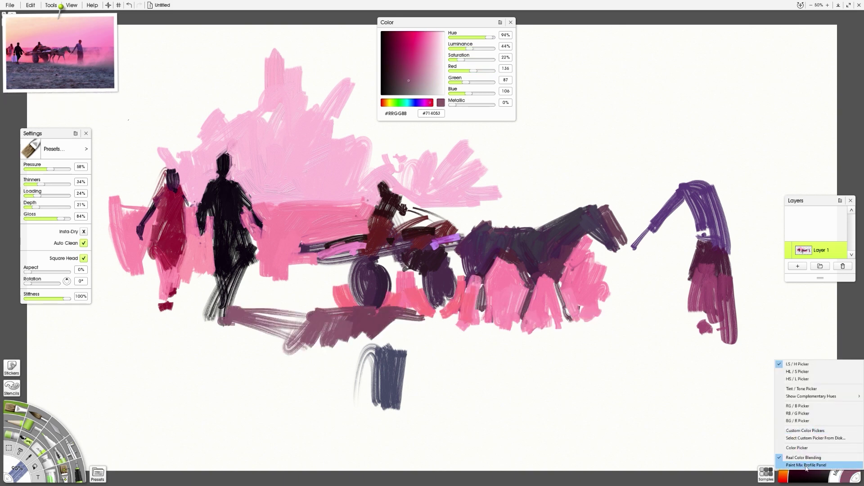
Add a lavender stroke beside the black figure
{"action": "left_click", "coordinate": [42, 73], "text": "alt"}
{"action": "left_click_drag", "start_coordinate": [213, 250], "coordinate": [212, 297]}
{"action": "left_click", "coordinate": [42, 72], "text": "alt"}
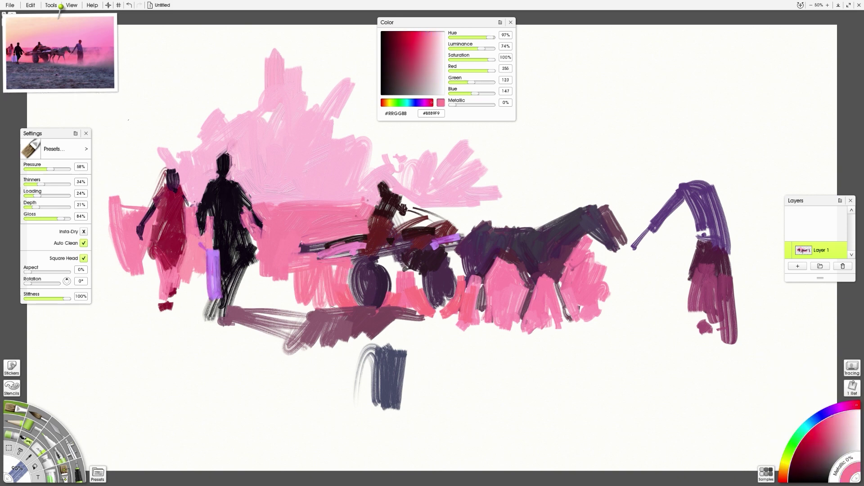
{"action": "left_click", "coordinate": [10, 5]}
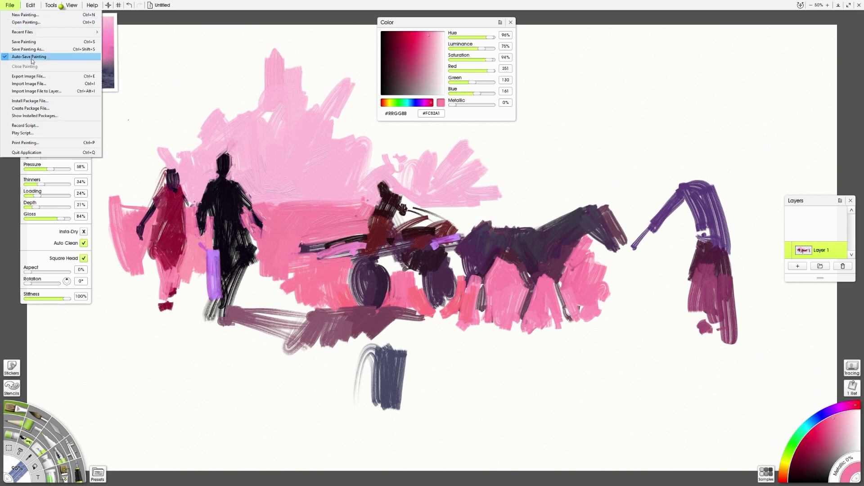
{"action": "left_click", "coordinate": [150, 152]}
Paint pink around the horse's back, sampling mauve-pink and reference-photo pink
{"action": "left_click", "coordinate": [583, 266], "text": "alt"}
{"action": "mouse_move", "coordinate": [572, 274]}
{"action": "left_mouse_down"}
{"action": "mouse_move", "coordinate": [594, 248]}
{"action": "mouse_move", "coordinate": [608, 265]}
{"action": "mouse_move", "coordinate": [623, 253]}
{"action": "mouse_move", "coordinate": [612, 311]}
{"action": "mouse_move", "coordinate": [662, 271]}
{"action": "mouse_move", "coordinate": [675, 252]}
{"action": "mouse_move", "coordinate": [654, 256]}
{"action": "mouse_move", "coordinate": [675, 238]}
{"action": "mouse_move", "coordinate": [694, 297]}
{"action": "mouse_move", "coordinate": [716, 329]}
{"action": "mouse_move", "coordinate": [682, 315]}
{"action": "left_mouse_up"}
{"action": "left_click", "coordinate": [639, 248], "text": "alt"}
{"action": "left_click", "coordinate": [671, 292], "text": "alt"}
Paint mauve around the horse's neck and lavender strokes to its right
{"action": "left_click_drag", "start_coordinate": [689, 203], "coordinate": [669, 238]}
{"action": "left_click_drag", "start_coordinate": [653, 207], "coordinate": [619, 248]}
{"action": "left_click", "coordinate": [675, 225], "text": "alt"}
{"action": "left_click_drag", "start_coordinate": [715, 207], "coordinate": [750, 237]}
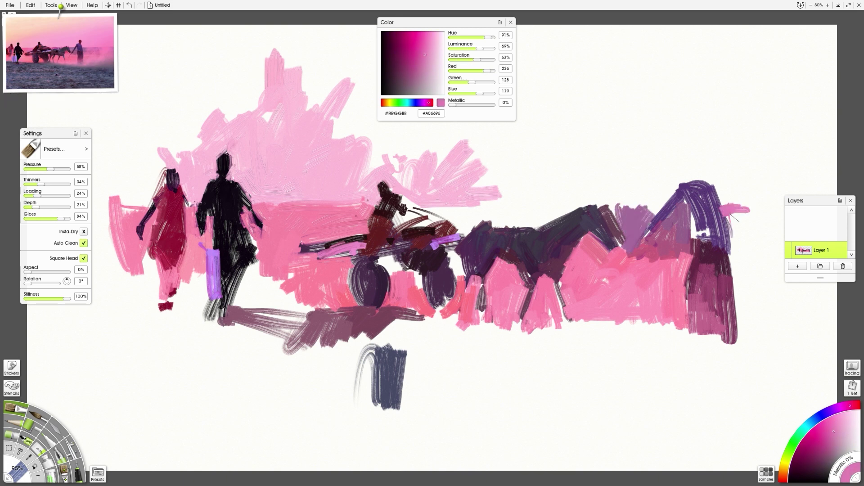
{"action": "left_click_drag", "start_coordinate": [756, 198], "coordinate": [727, 265]}
Add grey-lavender at the horse's head and mauve out to the right edge
{"action": "left_click", "coordinate": [702, 212], "text": "alt"}
{"action": "mouse_move", "coordinate": [695, 209]}
{"action": "left_mouse_down"}
{"action": "mouse_move", "coordinate": [711, 240]}
{"action": "mouse_move", "coordinate": [767, 264]}
{"action": "mouse_move", "coordinate": [765, 331]}
{"action": "left_mouse_up"}
{"action": "left_click", "coordinate": [742, 243], "text": "alt"}
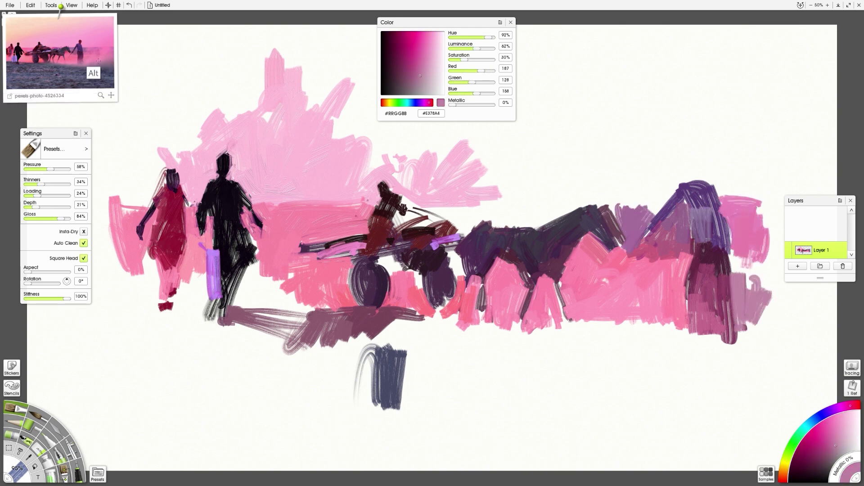
{"action": "left_click_drag", "start_coordinate": [734, 246], "coordinate": [770, 295]}
{"action": "left_click_drag", "start_coordinate": [765, 203], "coordinate": [792, 315]}
{"action": "left_click", "coordinate": [774, 270], "text": "alt"}
Move the layers panel aside and paint pink down the lower right edge
{"action": "left_click_drag", "start_coordinate": [765, 261], "coordinate": [810, 333]}
{"action": "left_click_drag", "start_coordinate": [792, 257], "coordinate": [828, 333]}
{"action": "left_click_drag", "start_coordinate": [810, 234], "coordinate": [832, 333]}
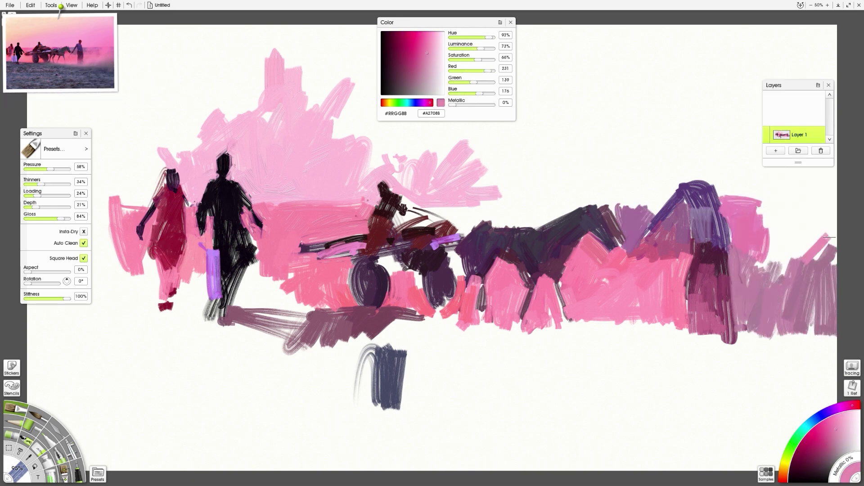
{"action": "left_click_drag", "start_coordinate": [774, 216], "coordinate": [833, 279]}
Paint pink rising right of the horse's head toward the upper right edge
{"action": "left_click", "coordinate": [778, 240], "text": "alt"}
{"action": "left_click_drag", "start_coordinate": [761, 270], "coordinate": [823, 205]}
{"action": "left_click_drag", "start_coordinate": [757, 252], "coordinate": [824, 202]}
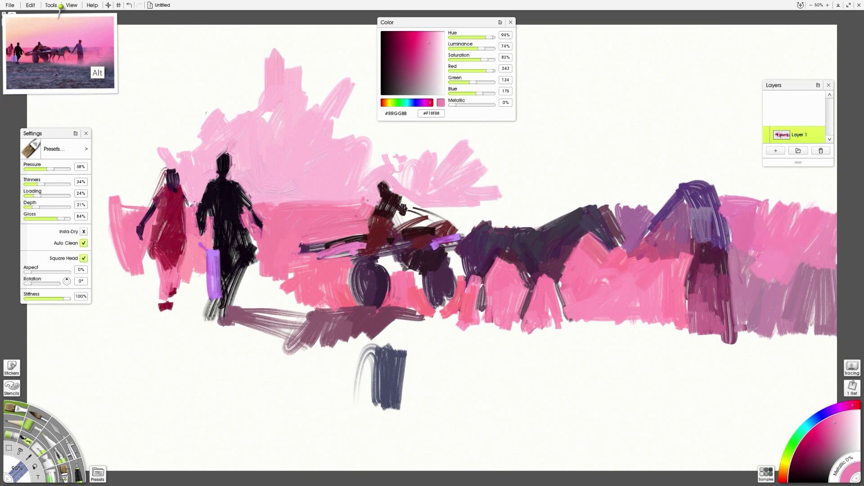
{"action": "left_click_drag", "start_coordinate": [765, 225], "coordinate": [833, 176]}
{"action": "left_click", "coordinate": [824, 193], "text": "alt"}
{"action": "left_click_drag", "start_coordinate": [815, 211], "coordinate": [835, 174]}
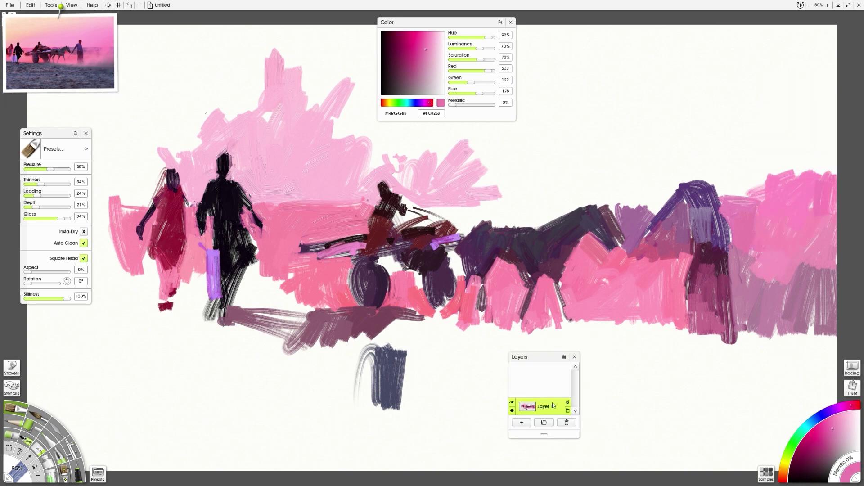
Lay dark mauve-purple ground strokes across the lower right
{"action": "left_click", "coordinate": [716, 288], "text": "alt"}
{"action": "left_click_drag", "start_coordinate": [760, 297], "coordinate": [810, 264]}
{"action": "mouse_move", "coordinate": [738, 333]}
{"action": "left_mouse_down"}
{"action": "mouse_move", "coordinate": [833, 311]}
{"action": "mouse_move", "coordinate": [626, 342]}
{"action": "left_mouse_up"}
{"action": "left_click_drag", "start_coordinate": [684, 360], "coordinate": [829, 367]}
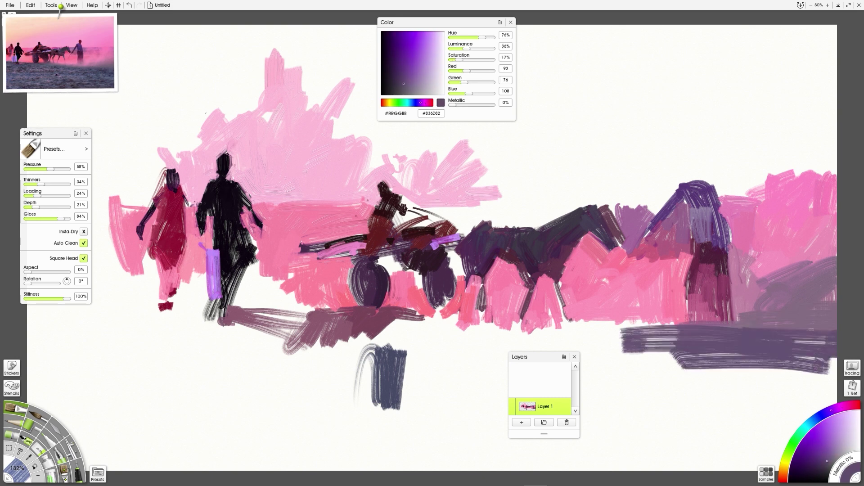
Give the right figure a dark maroon head and paint broad pink sky at upper right
{"action": "left_click", "coordinate": [765, 194], "text": "alt"}
{"action": "left_click_drag", "start_coordinate": [649, 148], "coordinate": [738, 180]}
{"action": "left_click", "coordinate": [702, 234], "text": "alt"}
{"action": "mouse_move", "coordinate": [691, 162]}
{"action": "left_mouse_down"}
{"action": "mouse_move", "coordinate": [703, 181]}
{"action": "mouse_move", "coordinate": [702, 166]}
{"action": "left_mouse_up"}
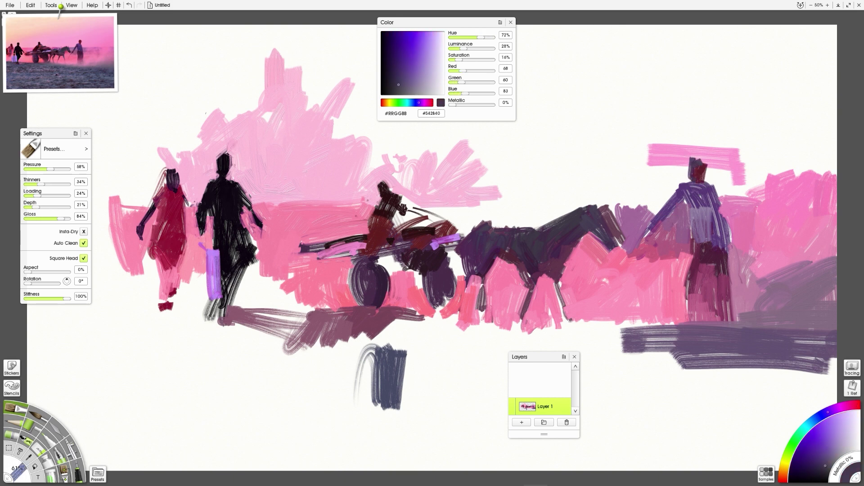
{"action": "left_click", "coordinate": [315, 135], "text": "alt"}
{"action": "left_click_drag", "start_coordinate": [671, 157], "coordinate": [644, 189]}
{"action": "mouse_move", "coordinate": [707, 162]}
{"action": "left_mouse_down"}
{"action": "mouse_move", "coordinate": [734, 203]}
{"action": "mouse_move", "coordinate": [793, 149]}
{"action": "mouse_move", "coordinate": [738, 117]}
{"action": "mouse_move", "coordinate": [716, 72]}
{"action": "mouse_move", "coordinate": [603, 135]}
{"action": "mouse_move", "coordinate": [630, 195]}
{"action": "mouse_move", "coordinate": [581, 148]}
{"action": "mouse_move", "coordinate": [486, 175]}
{"action": "mouse_move", "coordinate": [560, 199]}
{"action": "left_mouse_up"}
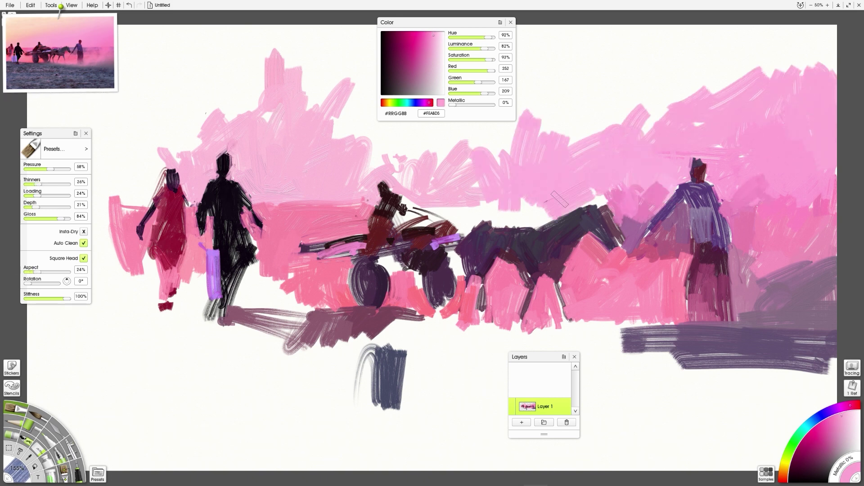
Cover the remaining white sky gaps with reference-sampled pink, then darken the cart driver
{"action": "left_click", "coordinate": [34, 39]}
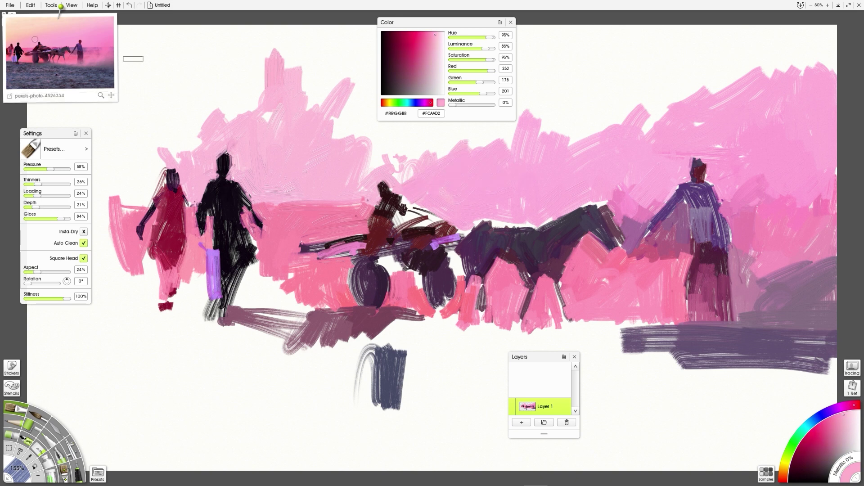
{"action": "left_click_drag", "start_coordinate": [363, 135], "coordinate": [441, 176]}
{"action": "mouse_move", "coordinate": [15, 56]}
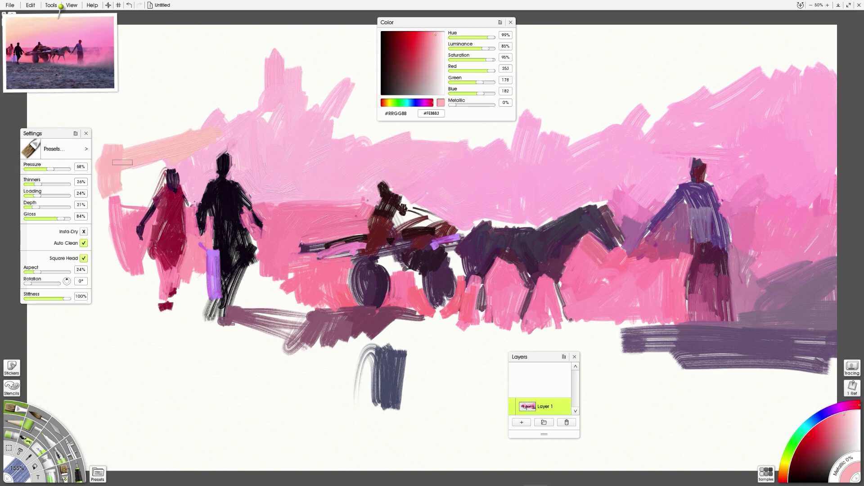
{"action": "left_click_drag", "start_coordinate": [122, 162], "coordinate": [106, 198]}
{"action": "left_click_drag", "start_coordinate": [225, 122], "coordinate": [261, 99]}
{"action": "left_click_drag", "start_coordinate": [333, 135], "coordinate": [369, 76]}
{"action": "mouse_move", "coordinate": [382, 135]}
{"action": "left_mouse_down"}
{"action": "mouse_move", "coordinate": [532, 86]}
{"action": "mouse_move", "coordinate": [581, 139]}
{"action": "left_mouse_up"}
{"action": "left_click_drag", "start_coordinate": [396, 203], "coordinate": [428, 234]}
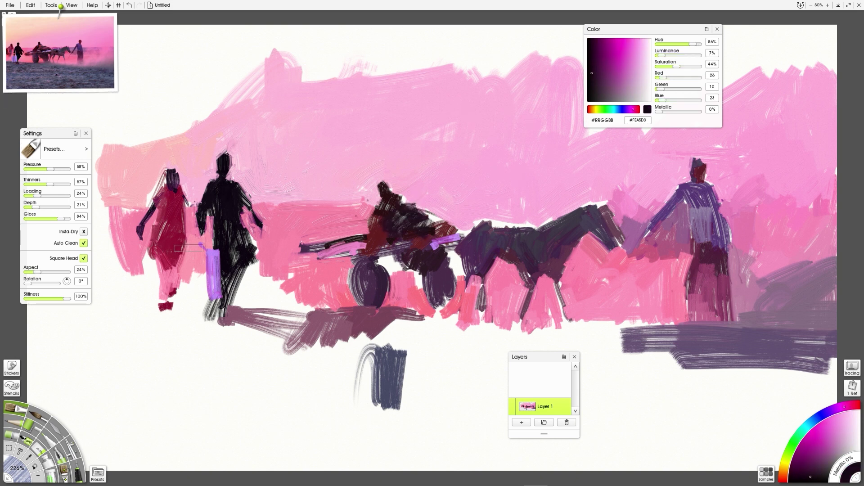
With the chunky dual brush, darken the horse's back and the area under the cart in dark plum
{"action": "left_click", "coordinate": [64, 475]}
{"action": "left_click_drag", "start_coordinate": [293, 171], "coordinate": [323, 181]}
{"action": "left_click", "coordinate": [53, 58], "text": "alt"}
{"action": "left_click_drag", "start_coordinate": [469, 221], "coordinate": [560, 211]}
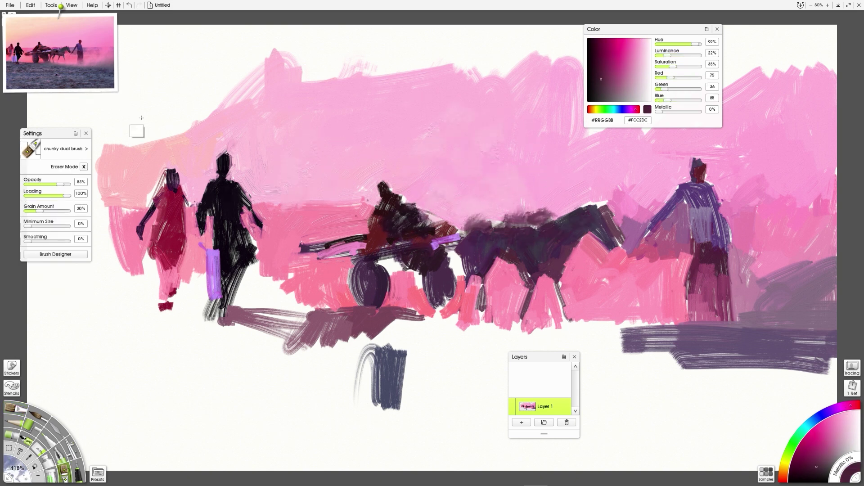
{"action": "mouse_move", "coordinate": [423, 252]}
{"action": "left_mouse_down"}
{"action": "mouse_move", "coordinate": [451, 307]}
{"action": "mouse_move", "coordinate": [378, 216]}
{"action": "left_mouse_up"}
{"action": "left_click", "coordinate": [53, 58], "text": "alt"}
Paint light mauve under the cart and right figure, then peach strokes across the upper-left sky
{"action": "left_click", "coordinate": [54, 57], "text": "alt"}
{"action": "left_click_drag", "start_coordinate": [441, 270], "coordinate": [270, 311]}
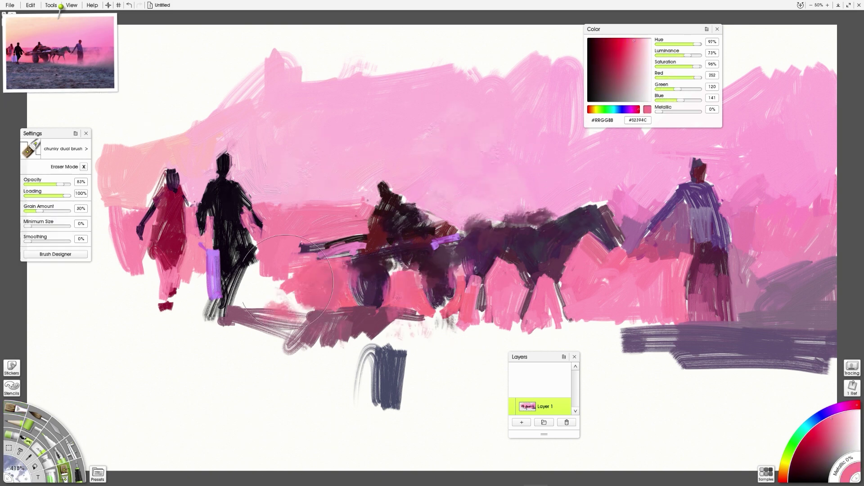
{"action": "mouse_move", "coordinate": [568, 333]}
{"action": "left_mouse_down"}
{"action": "mouse_move", "coordinate": [666, 261]}
{"action": "mouse_move", "coordinate": [767, 293]}
{"action": "left_mouse_up"}
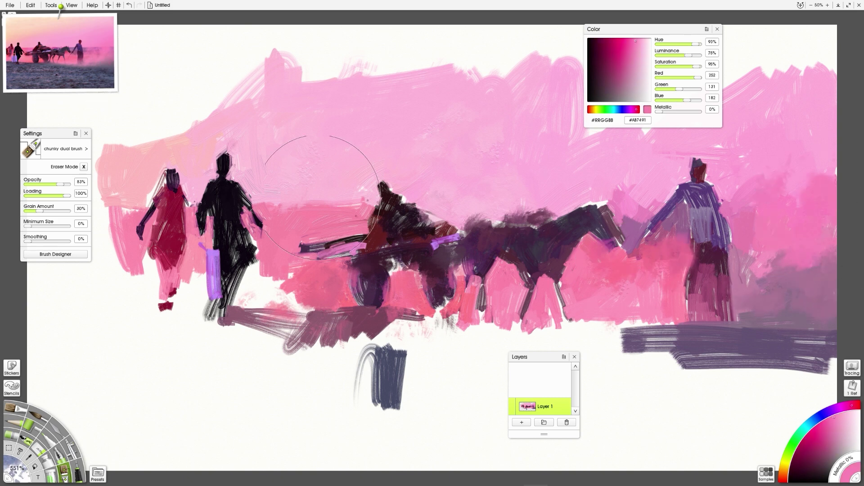
{"action": "left_click", "coordinate": [27, 25], "text": "alt"}
{"action": "mouse_move", "coordinate": [216, 59]}
{"action": "left_mouse_down"}
{"action": "mouse_move", "coordinate": [148, 103]}
{"action": "mouse_move", "coordinate": [190, 94]}
{"action": "mouse_move", "coordinate": [264, 52]}
{"action": "mouse_move", "coordinate": [450, 45]}
{"action": "left_mouse_up"}
Return to the oil brush and paint pale pink across the upper and upper-right sky
{"action": "key", "text": "o"}
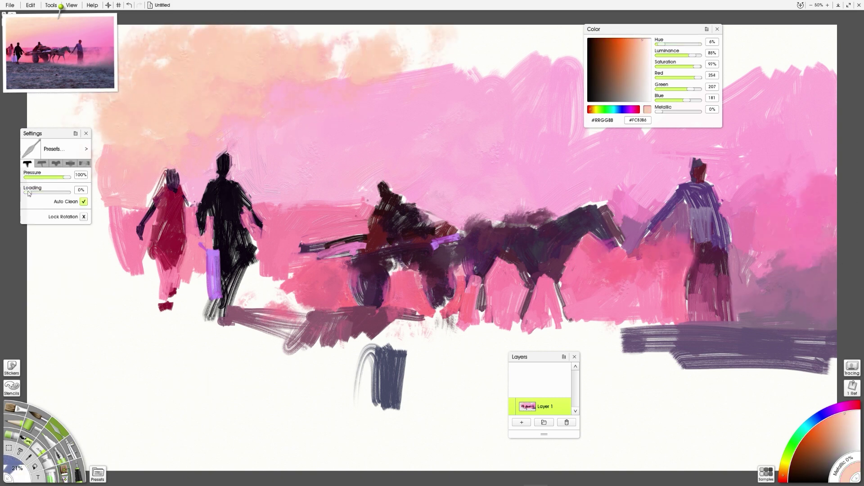
{"action": "left_click", "coordinate": [477, 59], "text": "alt"}
{"action": "left_click_drag", "start_coordinate": [342, 45], "coordinate": [478, 53]}
{"action": "left_click_drag", "start_coordinate": [599, 29], "coordinate": [416, 173]}
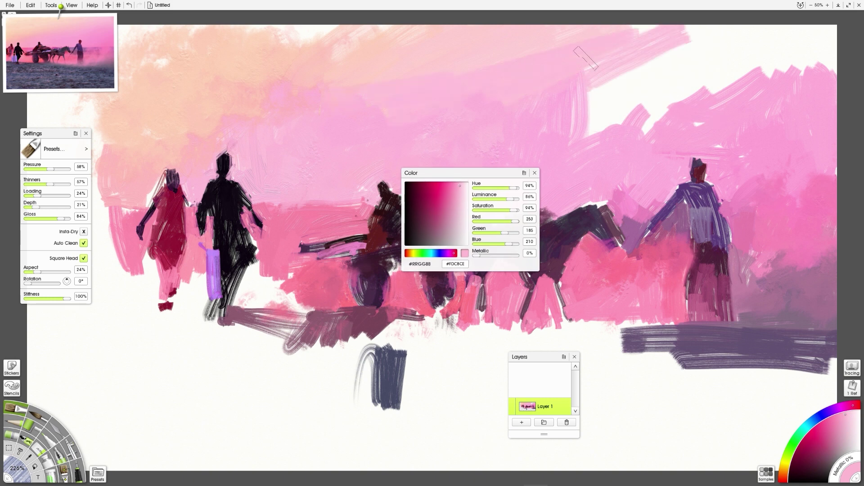
{"action": "left_click", "coordinate": [608, 54], "text": "alt"}
{"action": "mouse_move", "coordinate": [586, 45]}
{"action": "left_mouse_down"}
{"action": "mouse_move", "coordinate": [652, 126]}
{"action": "mouse_move", "coordinate": [824, 65]}
{"action": "left_mouse_up"}
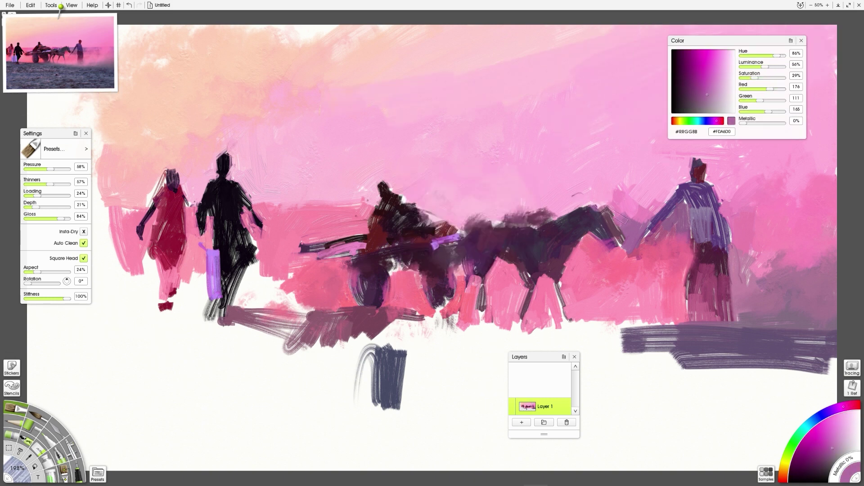
Paint around the horse and right figure, then lay dusty mauve ground beneath the horse
{"action": "left_click_drag", "start_coordinate": [613, 220], "coordinate": [765, 234]}
{"action": "left_click", "coordinate": [90, 68], "text": "alt"}
{"action": "left_click", "coordinate": [90, 67], "text": "alt"}
{"action": "mouse_move", "coordinate": [712, 315]}
{"action": "left_mouse_down"}
{"action": "mouse_move", "coordinate": [563, 324]}
{"action": "mouse_move", "coordinate": [667, 356]}
{"action": "mouse_move", "coordinate": [621, 360]}
{"action": "left_mouse_up"}
{"action": "left_click_drag", "start_coordinate": [520, 357], "coordinate": [594, 390]}
Sample blue-grey from the reference and sweep wide strokes across the lower ground
{"action": "left_click", "coordinate": [59, 84], "text": "alt"}
{"action": "left_click_drag", "start_coordinate": [471, 342], "coordinate": [342, 333]}
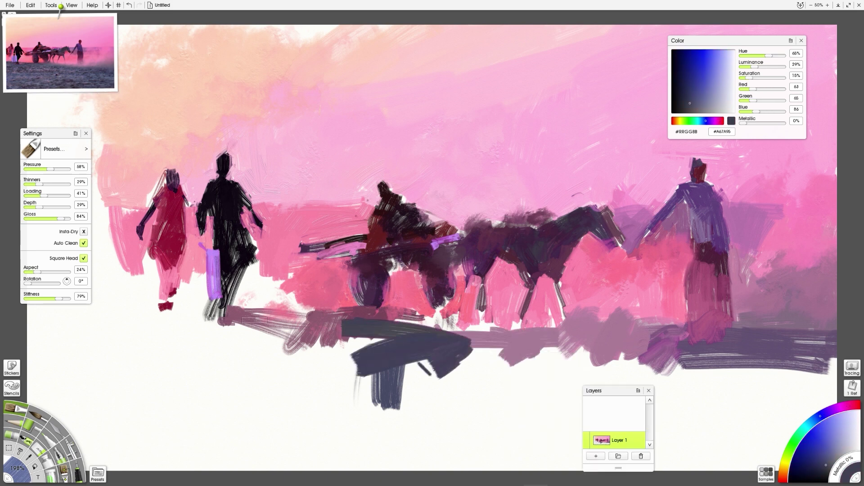
{"action": "left_click_drag", "start_coordinate": [406, 342], "coordinate": [297, 423]}
{"action": "left_click_drag", "start_coordinate": [491, 374], "coordinate": [180, 342]}
{"action": "mouse_move", "coordinate": [171, 342]}
{"action": "left_mouse_down"}
{"action": "mouse_move", "coordinate": [297, 345]}
{"action": "mouse_move", "coordinate": [405, 428]}
{"action": "left_mouse_up"}
{"action": "left_click_drag", "start_coordinate": [90, 383], "coordinate": [562, 379]}
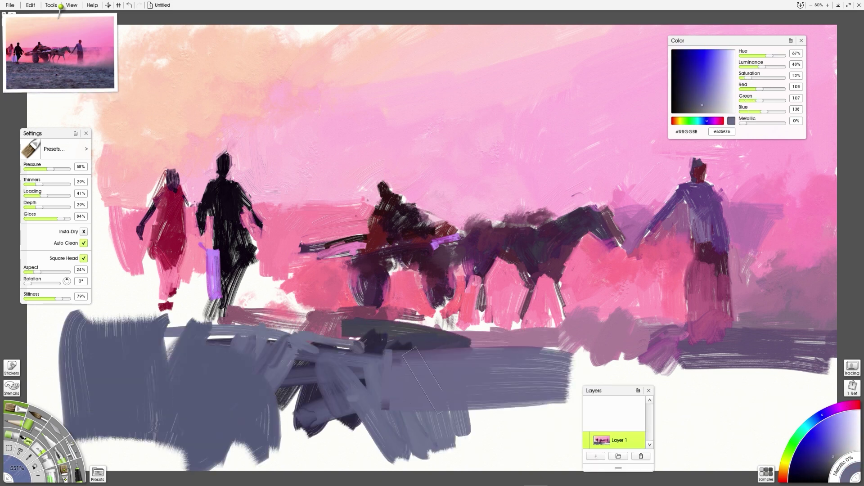
{"action": "left_click_drag", "start_coordinate": [252, 428], "coordinate": [788, 396]}
{"action": "left_click_drag", "start_coordinate": [382, 378], "coordinate": [54, 315]}
Fill the white gaps left of and under the figures with pink, and add mauve under the horses
{"action": "left_click", "coordinate": [152, 249], "text": "alt"}
{"action": "left_click_drag", "start_coordinate": [152, 249], "coordinate": [131, 281]}
{"action": "left_click", "coordinate": [389, 293], "text": "alt"}
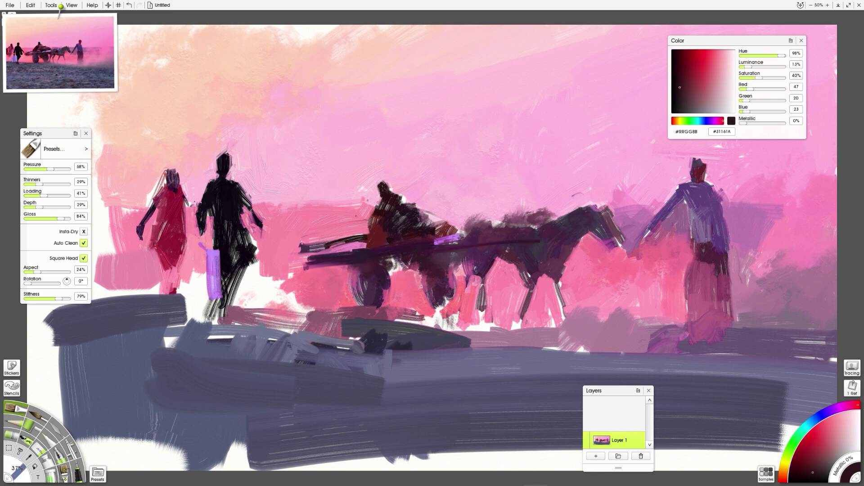
{"action": "left_click", "coordinate": [433, 217], "text": "alt"}
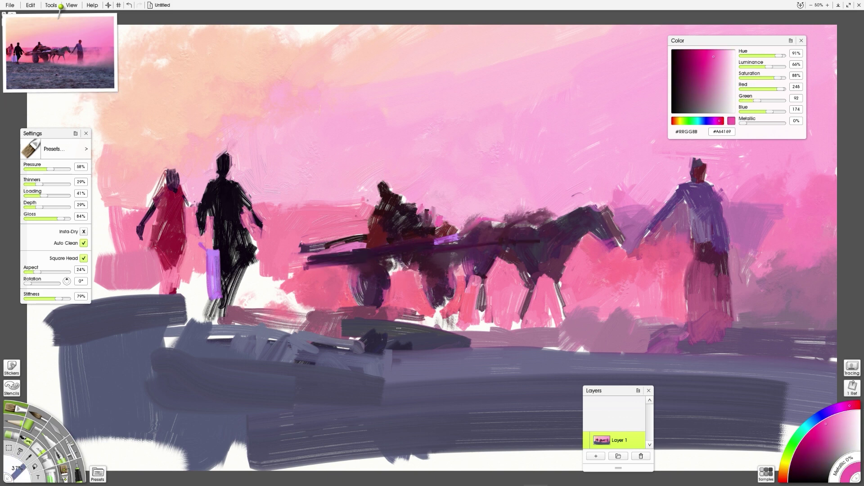
{"action": "left_click", "coordinate": [285, 291], "text": "alt"}
{"action": "mouse_move", "coordinate": [288, 289]}
{"action": "left_mouse_down"}
{"action": "mouse_move", "coordinate": [197, 273]}
{"action": "mouse_move", "coordinate": [135, 292]}
{"action": "left_mouse_up"}
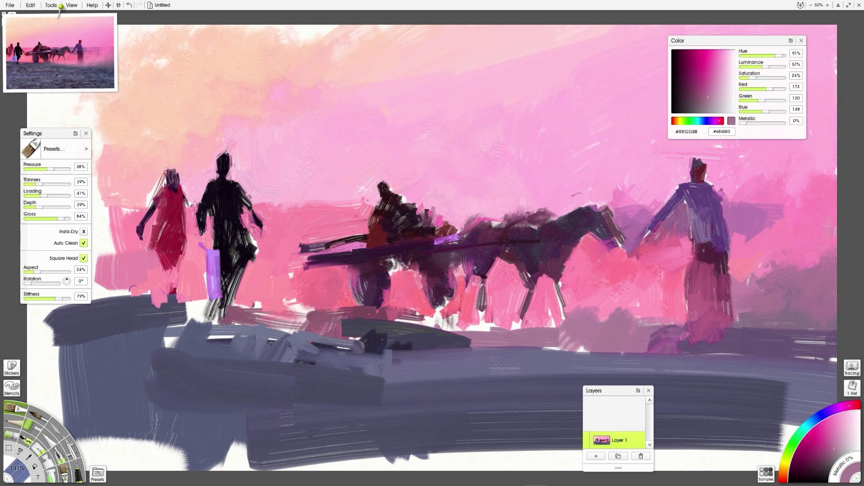
{"action": "left_click_drag", "start_coordinate": [418, 322], "coordinate": [653, 324]}
{"action": "left_click", "coordinate": [667, 235], "text": "alt"}
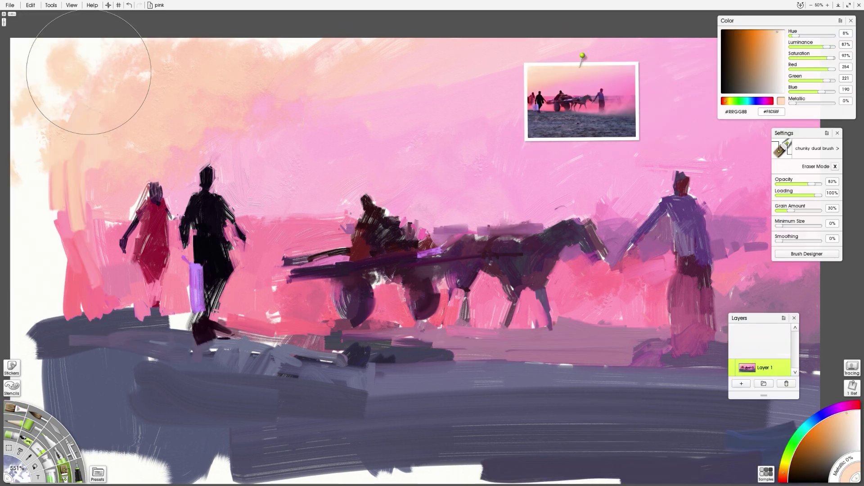
Paint coral over the white area along the far-left edge
{"action": "left_click", "coordinate": [301, 88], "text": "alt"}
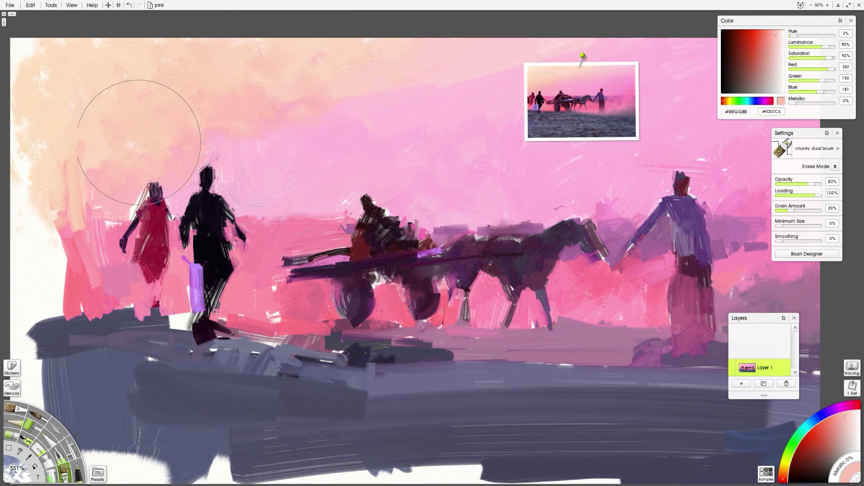
{"action": "left_click", "coordinate": [72, 270], "text": "alt"}
{"action": "mouse_move", "coordinate": [54, 280]}
{"action": "left_mouse_down"}
{"action": "mouse_move", "coordinate": [36, 252]}
{"action": "mouse_move", "coordinate": [65, 286]}
{"action": "mouse_move", "coordinate": [40, 315]}
{"action": "mouse_move", "coordinate": [27, 382]}
{"action": "left_mouse_up"}
{"action": "left_click", "coordinate": [50, 315], "text": "alt"}
{"action": "left_click", "coordinate": [27, 360], "text": "alt"}
Smear mauve under the cart wheel and blend pink-mauve and coral pink into the ground under the horse
{"action": "left_click", "coordinate": [396, 335], "text": "alt"}
{"action": "left_click_drag", "start_coordinate": [374, 338], "coordinate": [389, 334]}
{"action": "mouse_move", "coordinate": [491, 315]}
{"action": "left_mouse_down"}
{"action": "mouse_move", "coordinate": [540, 383]}
{"action": "mouse_move", "coordinate": [631, 324]}
{"action": "left_mouse_up"}
{"action": "left_click", "coordinate": [644, 329], "text": "alt"}
{"action": "left_click_drag", "start_coordinate": [666, 360], "coordinate": [756, 383]}
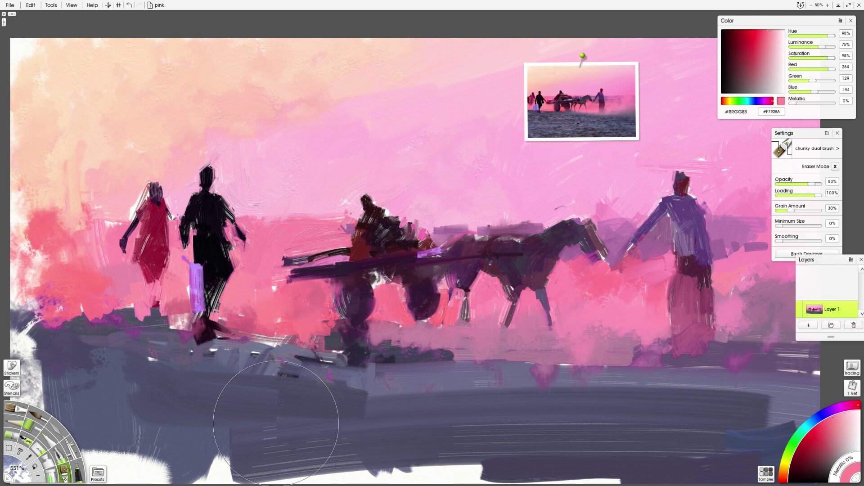
Sample slate grey from the ground and open the Artistic brush presets group
{"action": "left_click", "coordinate": [231, 369], "text": "alt"}
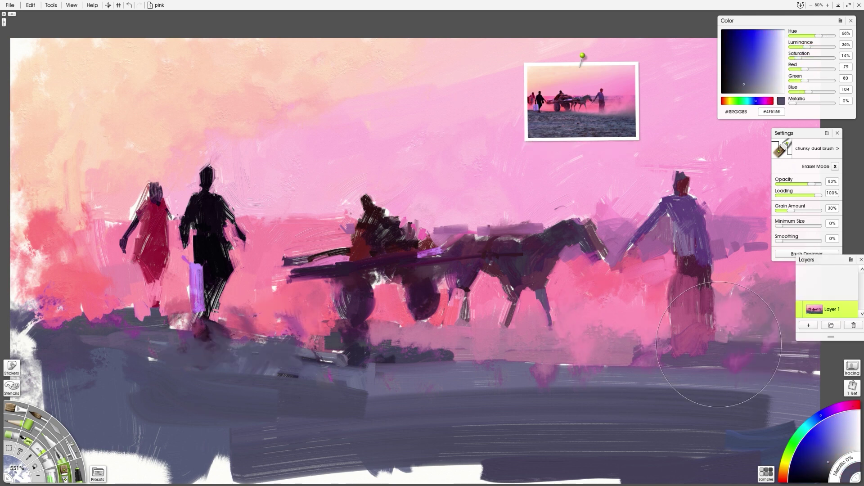
{"action": "left_click", "coordinate": [97, 473]}
{"action": "left_click", "coordinate": [747, 314]}
With the Square Canvas 2 brush, paint broad lavender-grey strokes across the lower band
{"action": "left_click", "coordinate": [810, 317]}
{"action": "left_click", "coordinate": [232, 369], "text": "alt"}
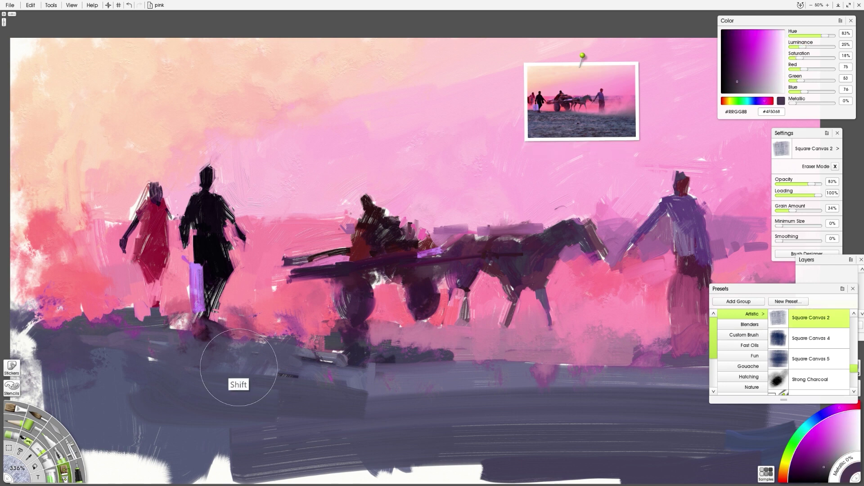
{"action": "left_click", "coordinate": [569, 118], "text": "alt"}
{"action": "left_click", "coordinate": [281, 367], "text": "alt"}
{"action": "mouse_move", "coordinate": [280, 367]}
{"action": "left_mouse_down"}
{"action": "mouse_move", "coordinate": [586, 355]}
{"action": "mouse_move", "coordinate": [135, 333]}
{"action": "mouse_move", "coordinate": [669, 300]}
{"action": "left_mouse_up"}
Streak pink through the upper-right and left sky, then lay a dark purple stroke under the cart wheels
{"action": "left_click", "coordinate": [670, 299], "text": "alt"}
{"action": "left_click_drag", "start_coordinate": [729, 289], "coordinate": [328, 64]}
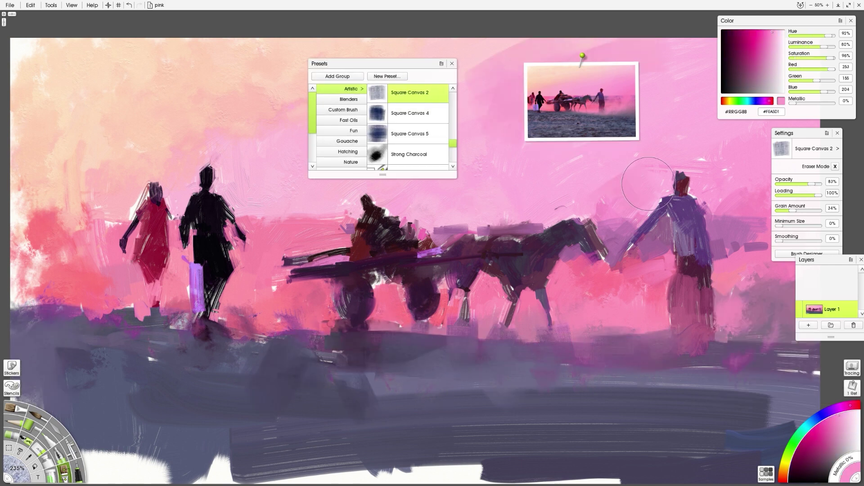
{"action": "left_click_drag", "start_coordinate": [784, 202], "coordinate": [765, 131]}
{"action": "left_click", "coordinate": [445, 295], "text": "alt"}
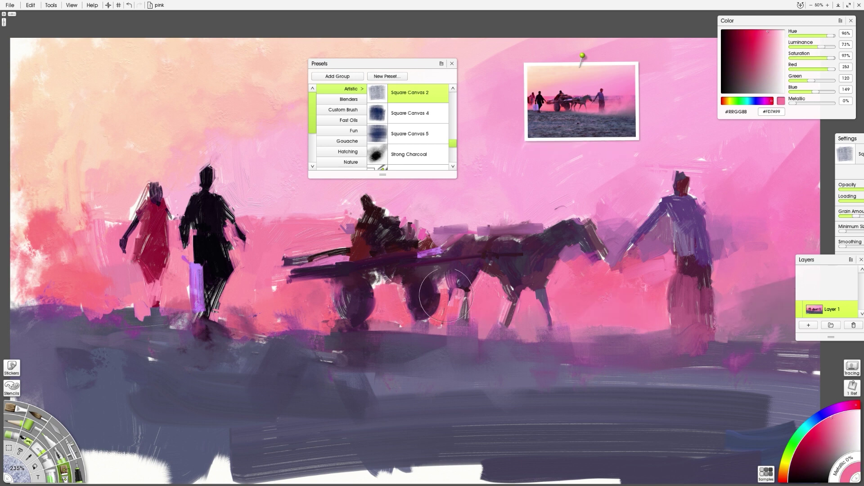
{"action": "left_click_drag", "start_coordinate": [93, 226], "coordinate": [18, 202]}
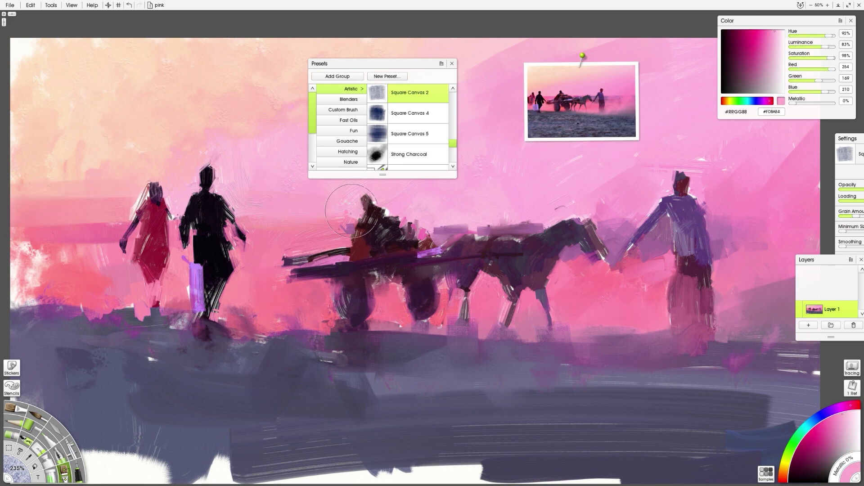
{"action": "left_click", "coordinate": [458, 230], "text": "alt"}
{"action": "left_click_drag", "start_coordinate": [380, 328], "coordinate": [463, 334]}
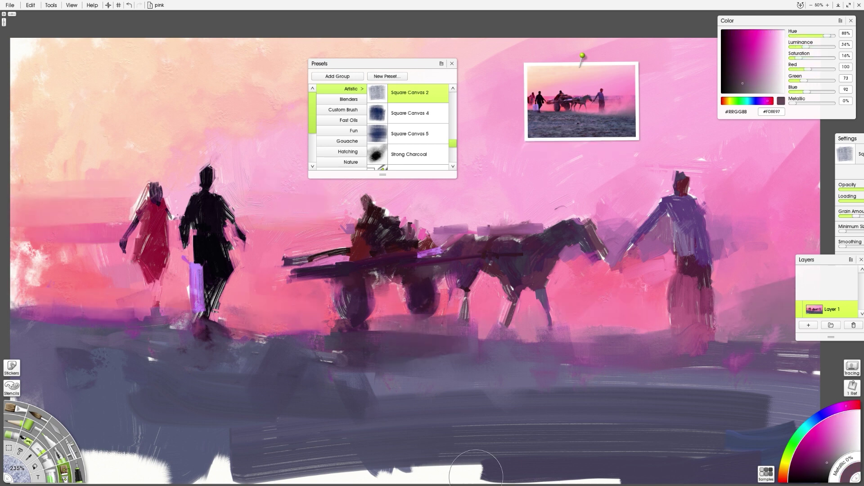
Back on the Oil Brush, sample dark purple and darken the horse's neck and head
{"action": "key", "text": "o"}
{"action": "left_click", "coordinate": [240, 331], "text": "alt"}
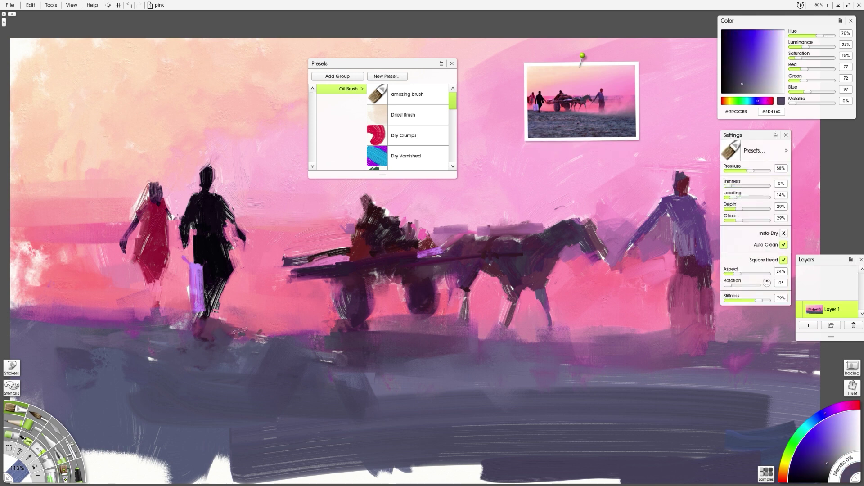
{"action": "left_click", "coordinate": [248, 333], "text": "alt"}
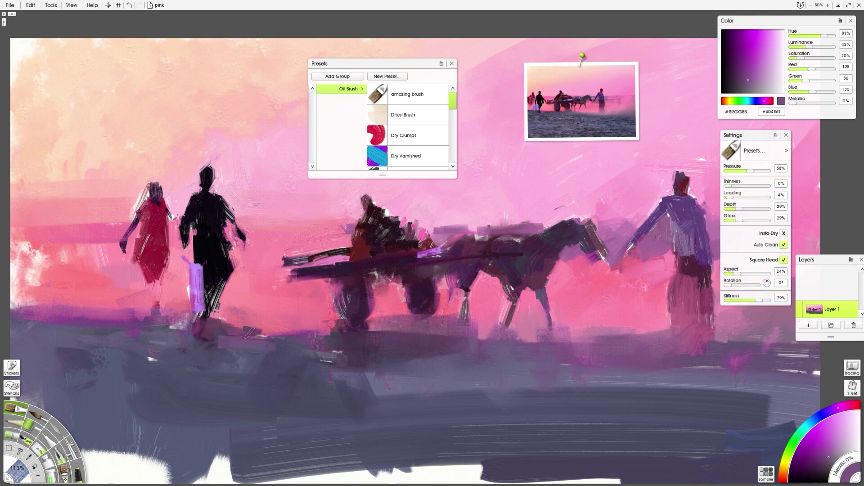
{"action": "left_click", "coordinate": [536, 331], "text": "alt"}
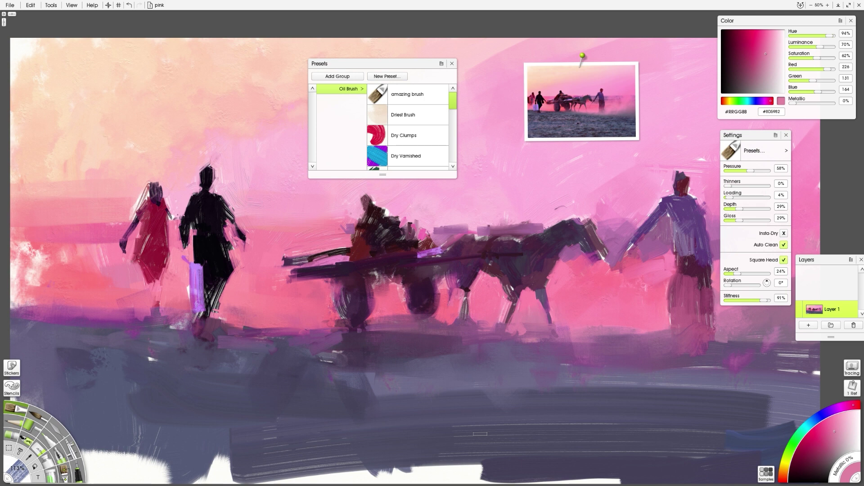
{"action": "left_click", "coordinate": [426, 270], "text": "alt"}
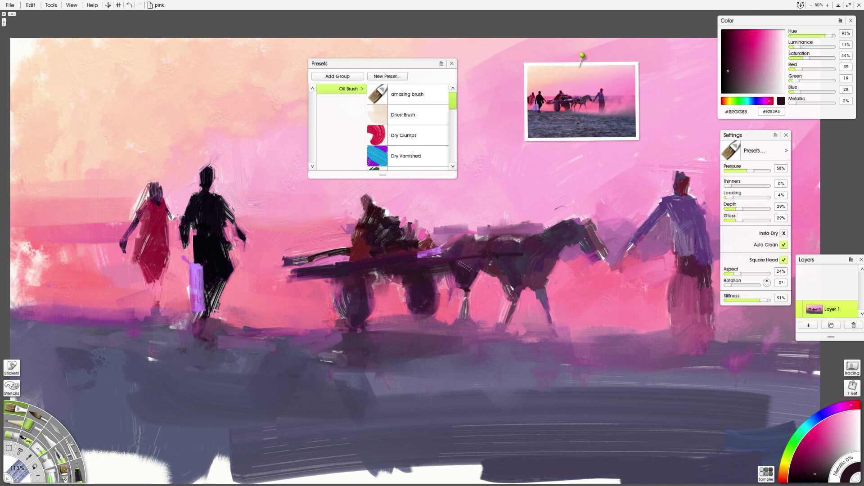
{"action": "left_click", "coordinate": [358, 254], "text": "alt"}
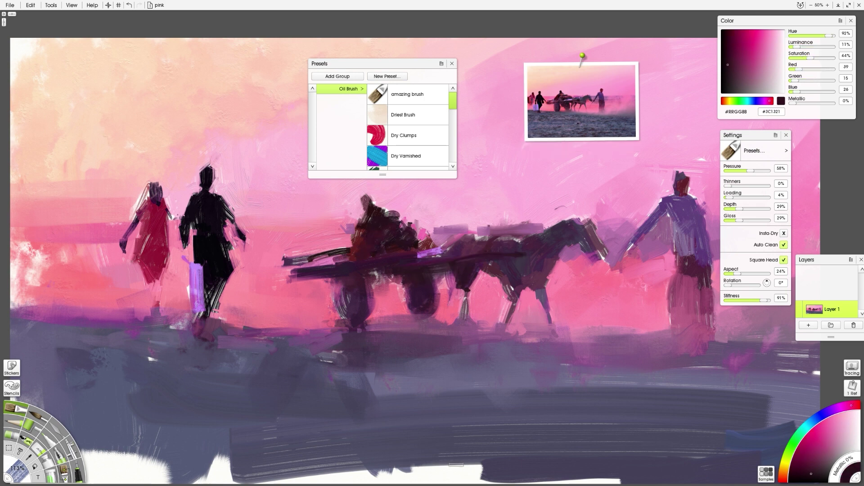
{"action": "left_click", "coordinate": [549, 266], "text": "alt"}
{"action": "left_click_drag", "start_coordinate": [525, 312], "coordinate": [563, 219]}
Sample pinks, dark maroon and near-black from the reference and horse's legs, then resume oil painting
{"action": "left_click", "coordinate": [570, 218], "text": "alt"}
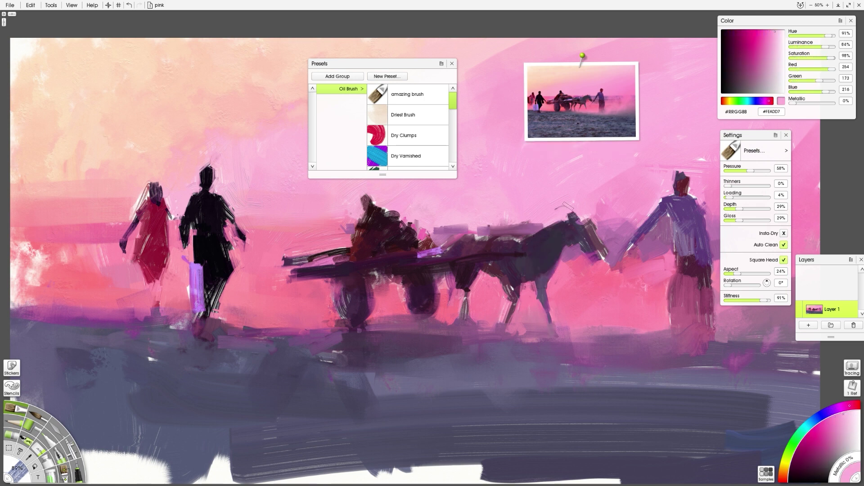
{"action": "left_click", "coordinate": [594, 222], "text": "alt"}
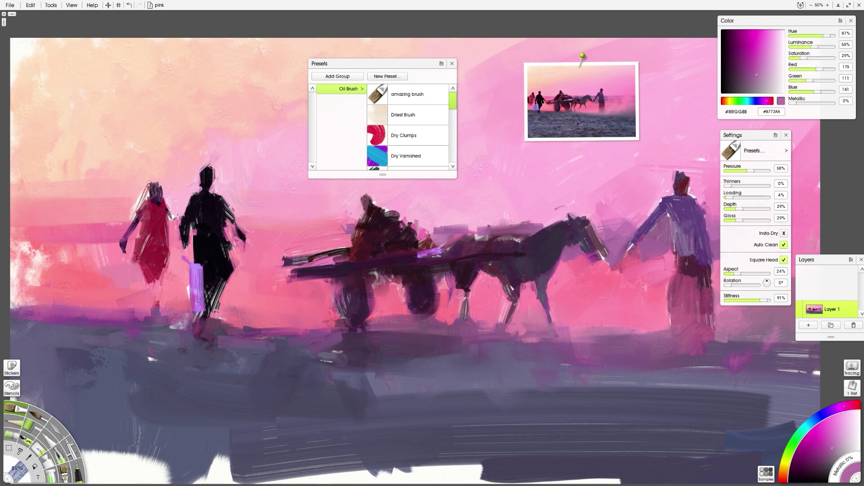
{"action": "left_click", "coordinate": [662, 259], "text": "alt"}
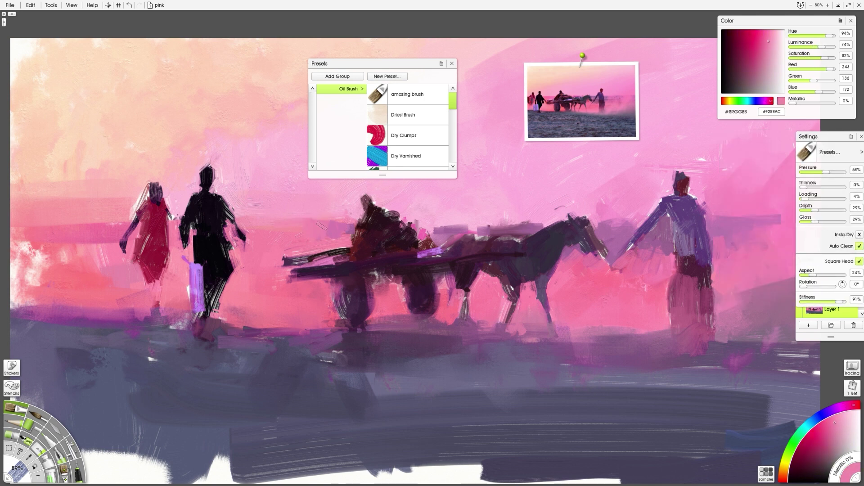
{"action": "left_click", "coordinate": [601, 122], "text": "alt"}
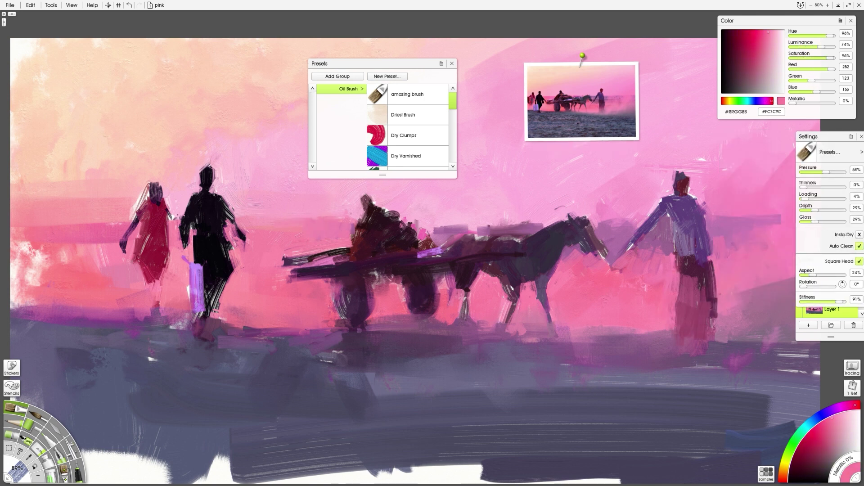
{"action": "left_click", "coordinate": [443, 304], "text": "alt"}
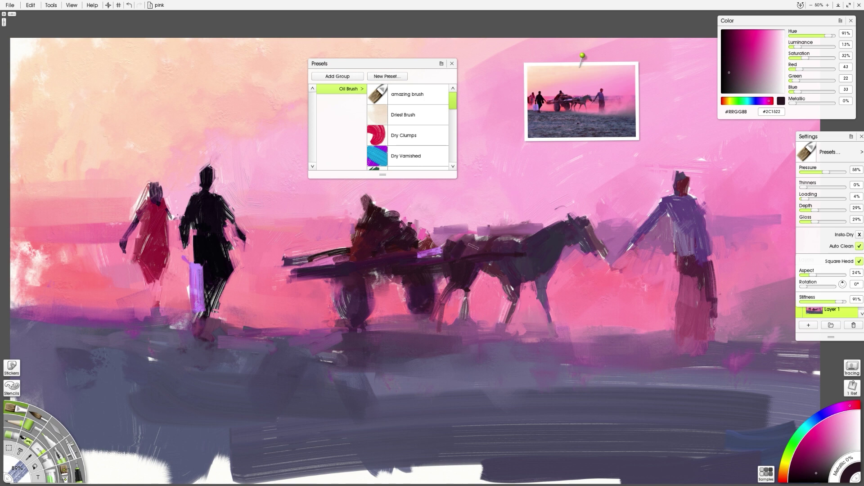
{"action": "left_click", "coordinate": [619, 101], "text": "alt"}
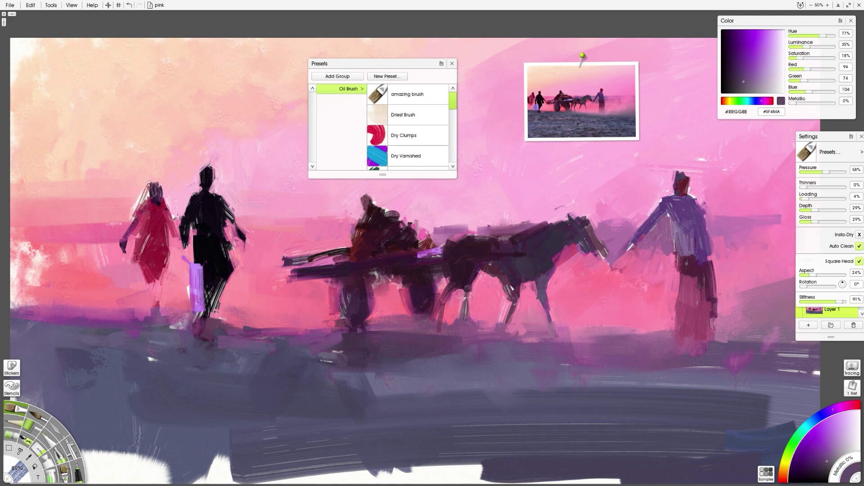
{"action": "left_click", "coordinate": [463, 304], "text": "alt"}
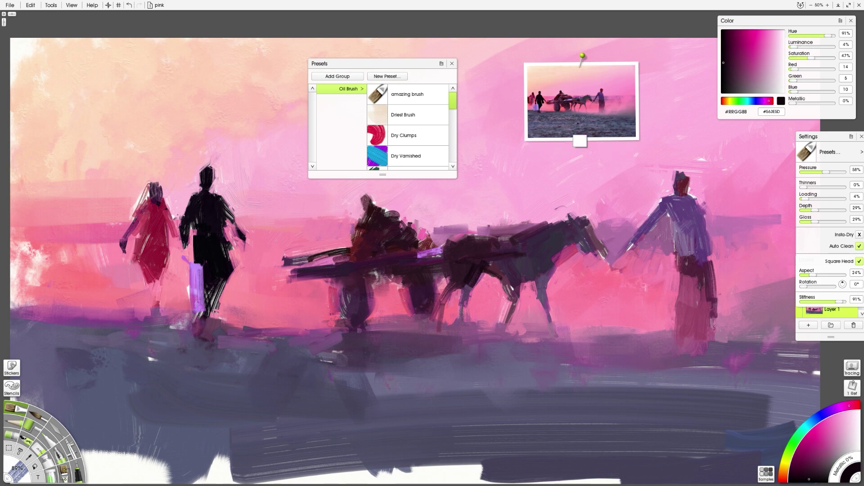
{"action": "key", "text": "alt+z"}
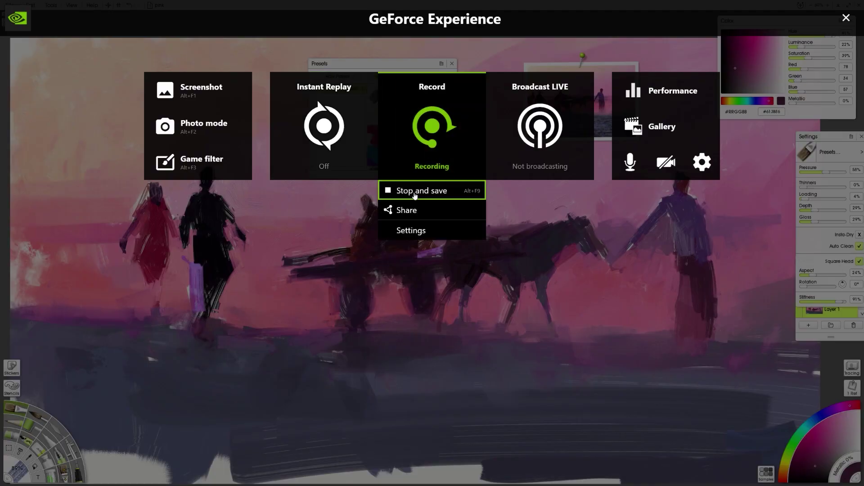
{"action": "left_click", "coordinate": [415, 195]}
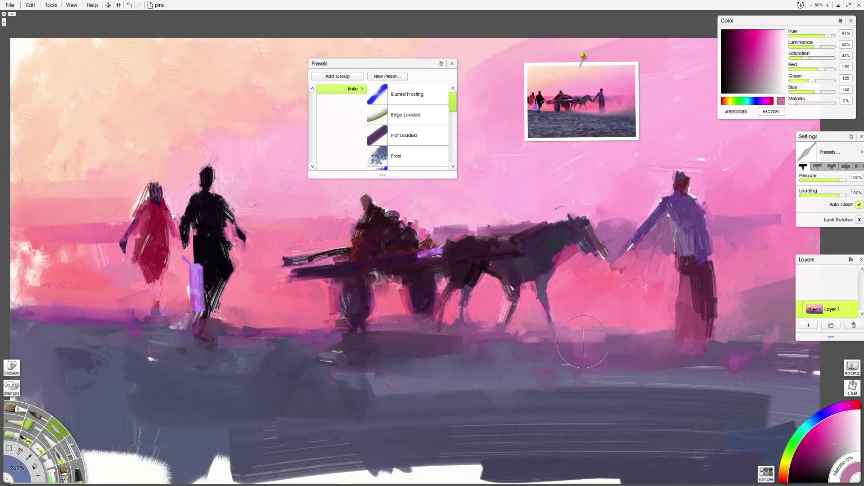
{"action": "key", "text": "o"}
{"action": "left_click", "coordinate": [619, 307], "text": "alt"}
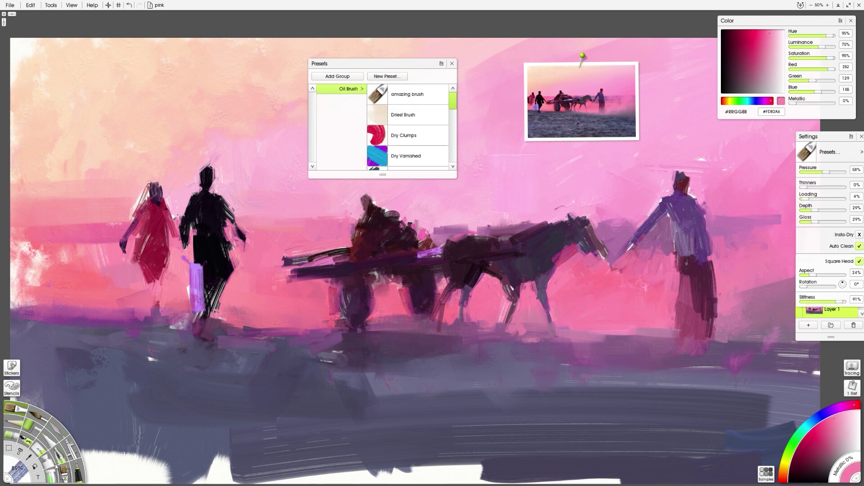
Switch to the Sticker Spray and inspect the Dry Brush preset's spray variation grid
{"action": "left_click", "coordinate": [55, 466]}
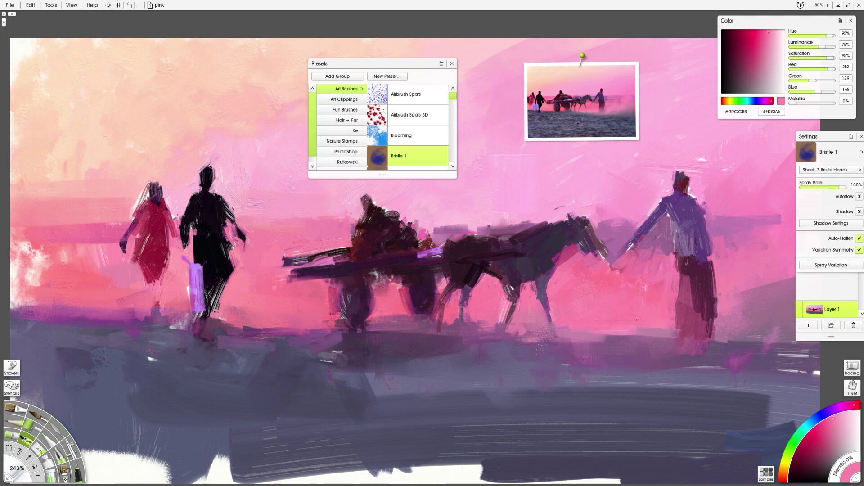
{"action": "key", "text": "Down"}
{"action": "key", "text": "Down"}
{"action": "key", "text": "Down"}
{"action": "left_click_drag", "start_coordinate": [811, 137], "coordinate": [665, 144]}
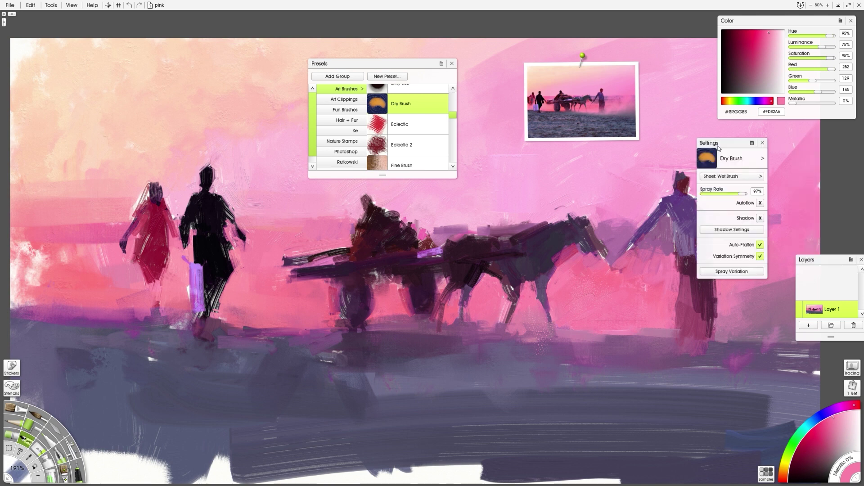
{"action": "left_click", "coordinate": [686, 273]}
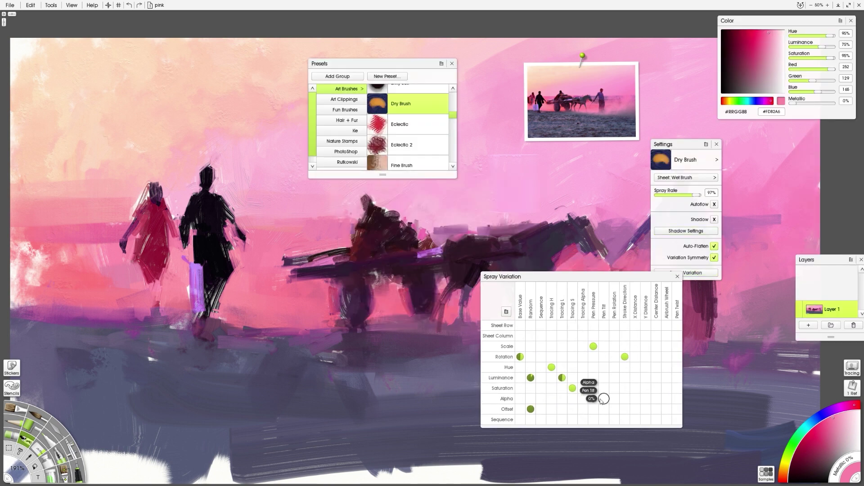
{"action": "key", "text": "Escape"}
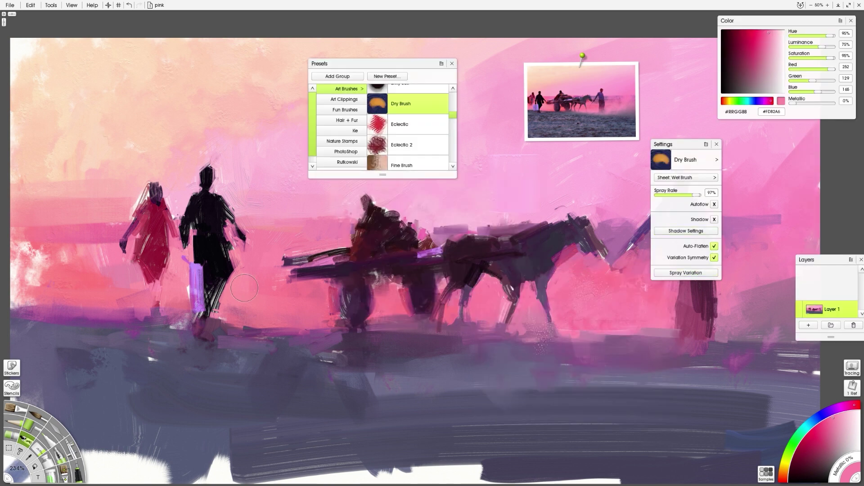
Try Eclectic, then choose Oil Bristle, sample a muted pink and check its spray variation
{"action": "left_click", "coordinate": [399, 128]}
{"action": "scroll", "coordinate": [398, 128], "scroll_direction": "down", "scroll_amount": 5}
{"action": "left_click", "coordinate": [398, 105]}
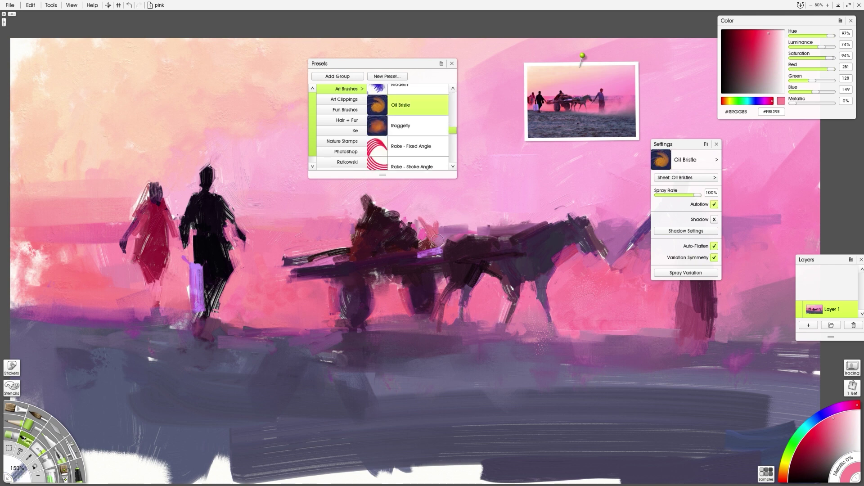
{"action": "left_click", "coordinate": [521, 328], "text": "alt"}
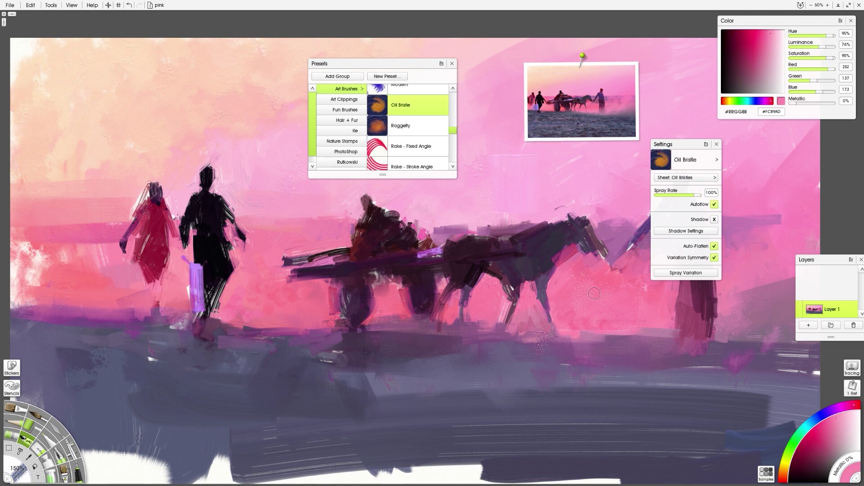
{"action": "left_click", "coordinate": [686, 273]}
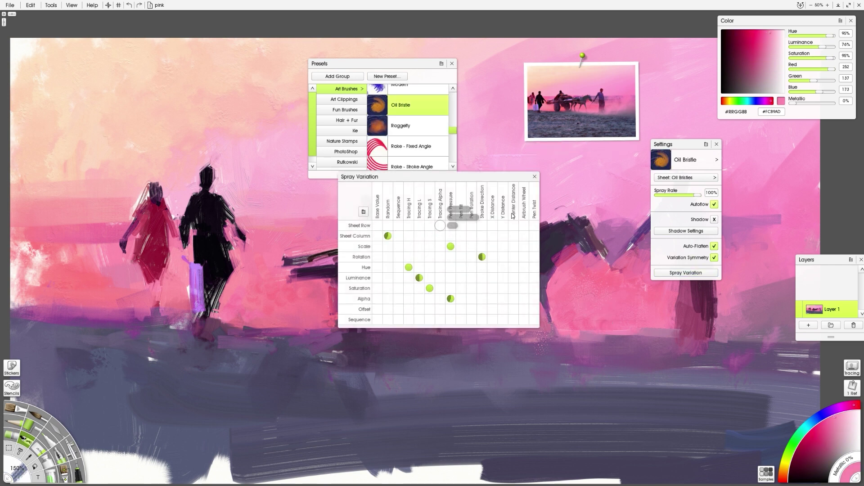
{"action": "left_click", "coordinate": [509, 147], "text": "alt"}
Step down to Rooster Tail and sample rose, dark purple and near-black from the figures
{"action": "key", "text": "Down"}
{"action": "key", "text": "Down"}
{"action": "key", "text": "Down"}
{"action": "key", "text": "Down"}
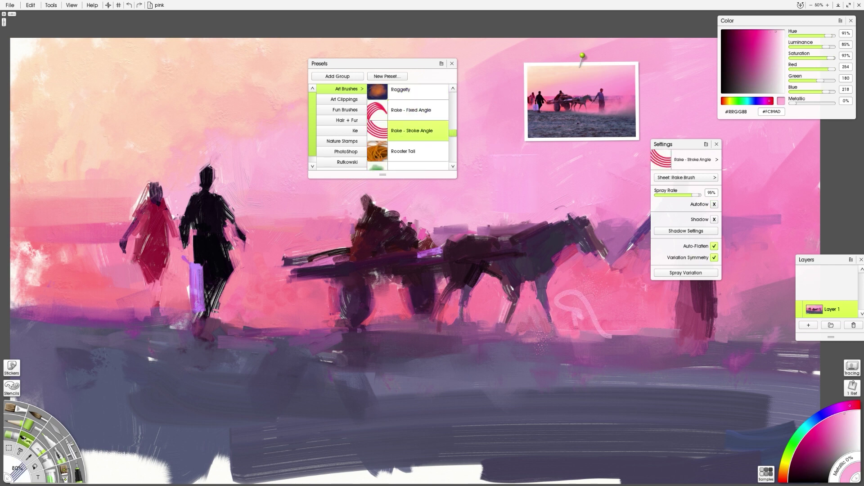
{"action": "left_click", "coordinate": [694, 327], "text": "alt"}
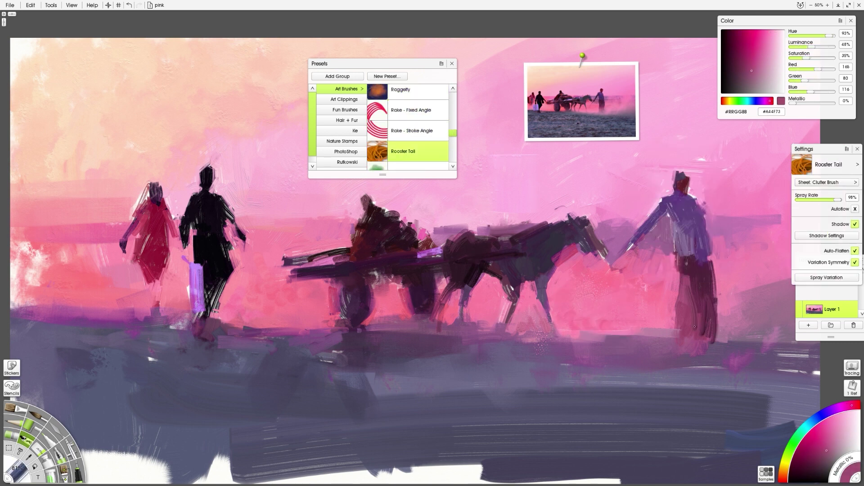
{"action": "left_click", "coordinate": [694, 337], "text": "alt"}
{"action": "left_click", "coordinate": [210, 177], "text": "alt"}
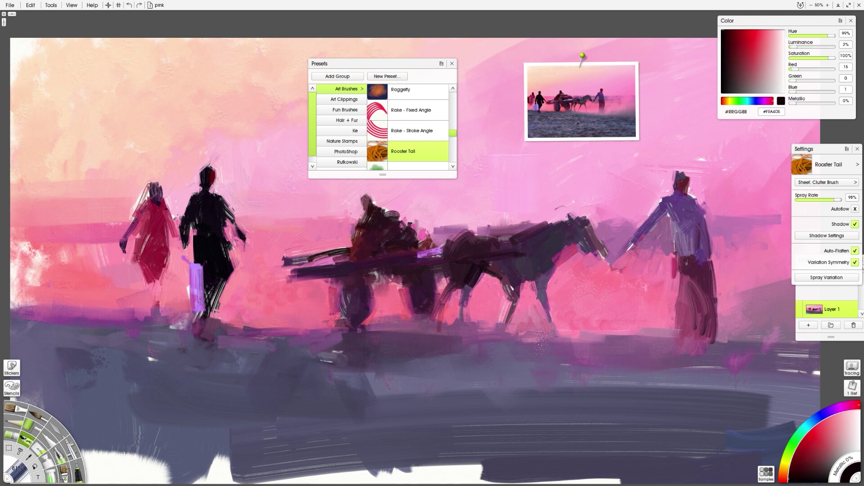
Try the Stains 2, Texturing Brush 2, Wet Brush 2 and Wet Brush 1 presets
{"action": "scroll", "coordinate": [408, 135], "scroll_direction": "down", "scroll_amount": 5}
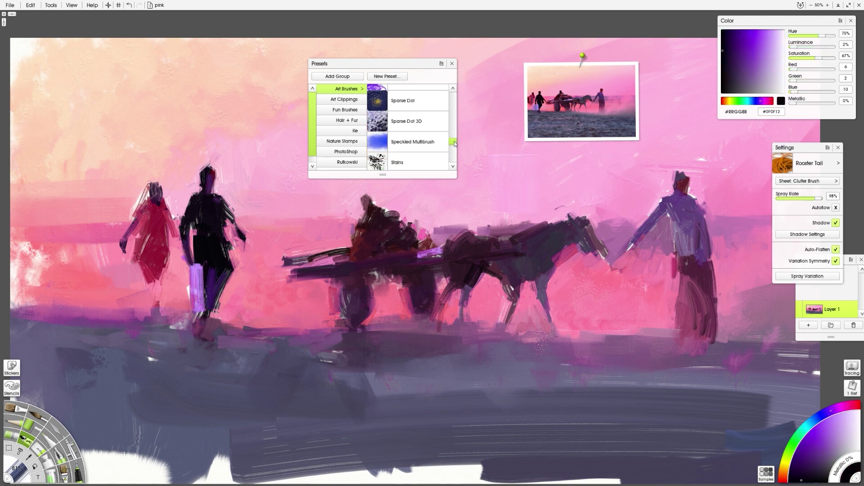
{"action": "left_click", "coordinate": [405, 125]}
{"action": "left_click", "coordinate": [421, 167]}
{"action": "scroll", "coordinate": [407, 135], "scroll_direction": "down", "scroll_amount": 3}
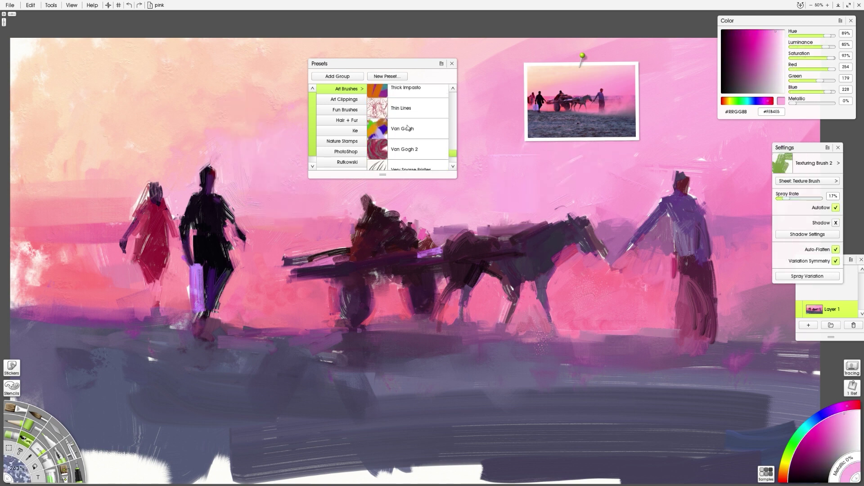
{"action": "left_click", "coordinate": [405, 128]}
{"action": "left_click", "coordinate": [404, 121]}
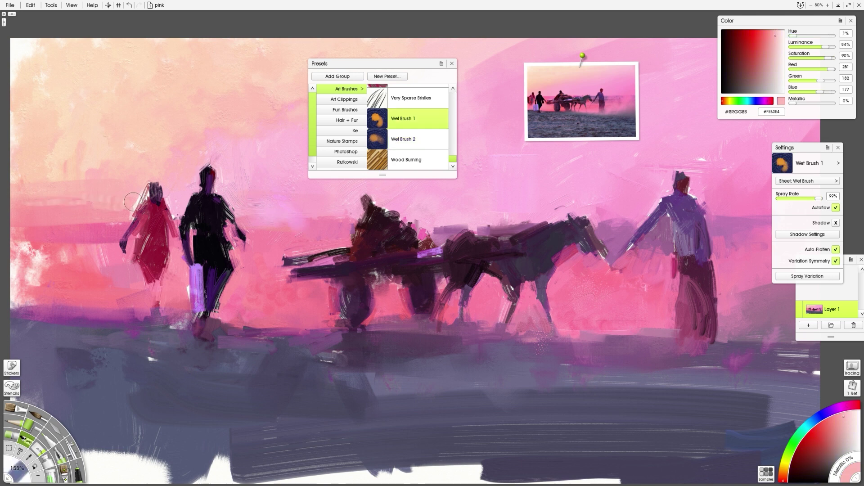
Pick 2015BestBrushSet166 from the Rutkowski group, sample grey-violet, then browse the PhotoShop group
{"action": "left_click", "coordinate": [347, 162]}
{"action": "scroll", "coordinate": [455, 142], "scroll_direction": "up", "scroll_amount": 3}
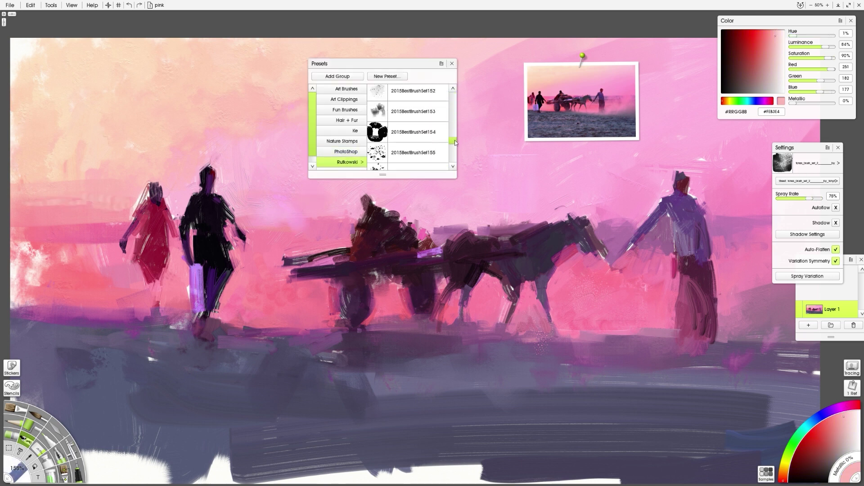
{"action": "scroll", "coordinate": [455, 142], "scroll_direction": "down", "scroll_amount": 4}
{"action": "left_click", "coordinate": [412, 115]}
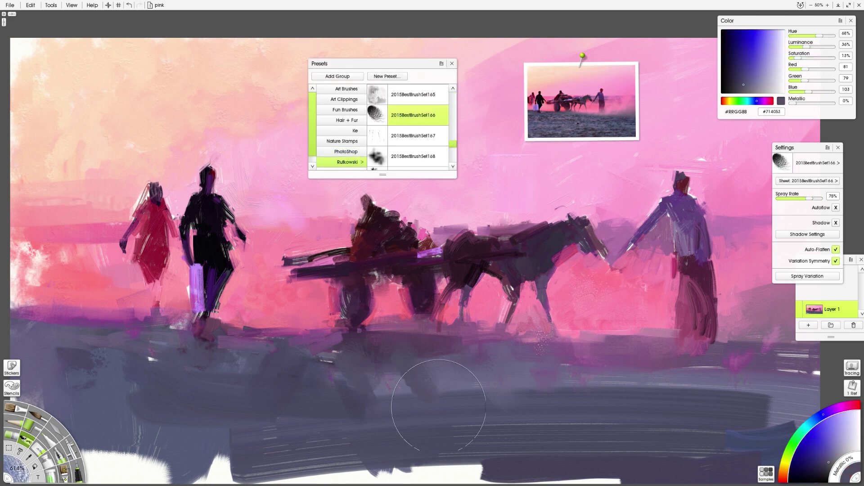
{"action": "left_click", "coordinate": [679, 368], "text": "alt"}
{"action": "left_click", "coordinate": [346, 152]}
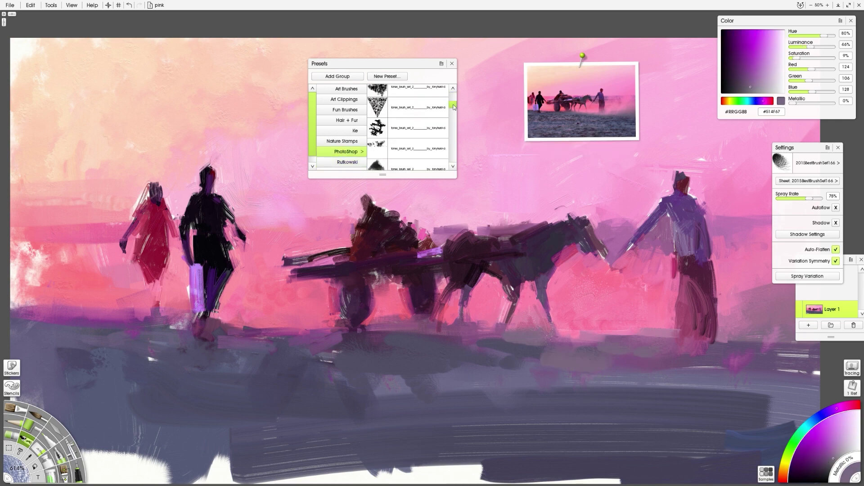
{"action": "scroll", "coordinate": [453, 106], "scroll_direction": "down", "scroll_amount": 2}
{"action": "left_click", "coordinate": [345, 120]}
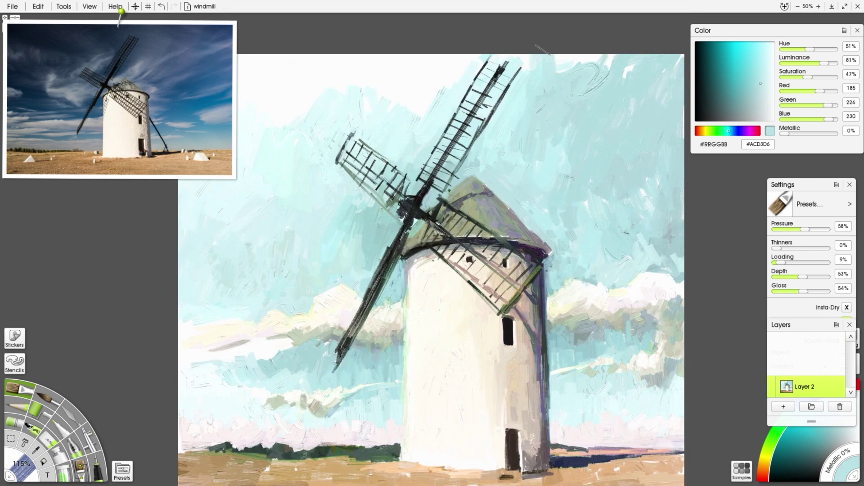
Repaint the sky around the upper blade in cyan and light cyan
{"action": "left_click_drag", "start_coordinate": [543, 50], "coordinate": [573, 100]}
{"action": "left_click", "coordinate": [448, 101], "text": "alt"}
{"action": "mouse_move", "coordinate": [448, 100]}
{"action": "left_mouse_down"}
{"action": "mouse_move", "coordinate": [450, 63]}
{"action": "mouse_move", "coordinate": [405, 135]}
{"action": "mouse_move", "coordinate": [379, 58]}
{"action": "left_mouse_up"}
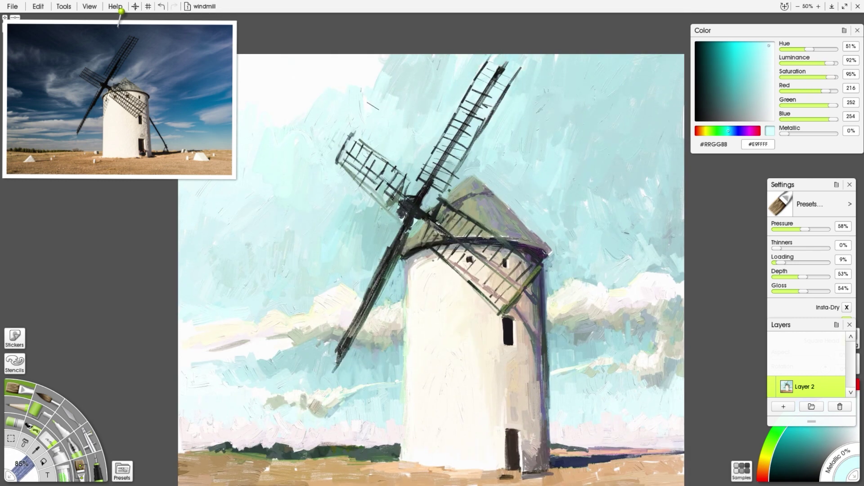
{"action": "left_click", "coordinate": [591, 203], "text": "alt"}
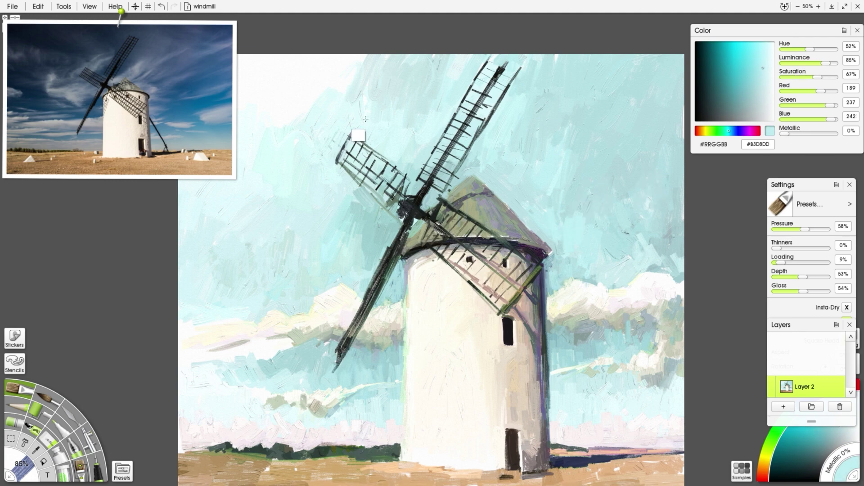
{"action": "left_click", "coordinate": [358, 135], "text": "alt"}
Sample colours around the scene and paint an olive stroke along the upper sail spar
{"action": "left_click_drag", "start_coordinate": [266, 85], "coordinate": [354, 80]}
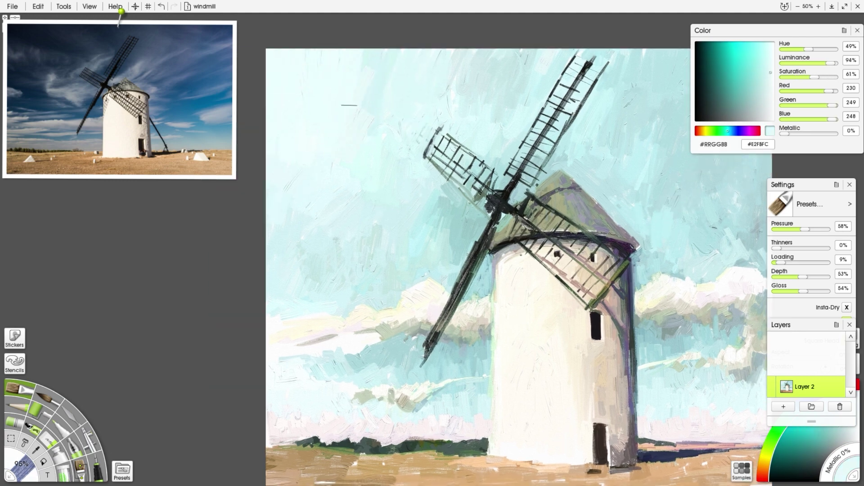
{"action": "scroll", "coordinate": [451, 225], "scroll_direction": "right", "scroll_amount": 3}
{"action": "scroll", "coordinate": [450, 225], "scroll_direction": "down", "scroll_amount": 5}
{"action": "left_click", "coordinate": [662, 367], "text": "alt"}
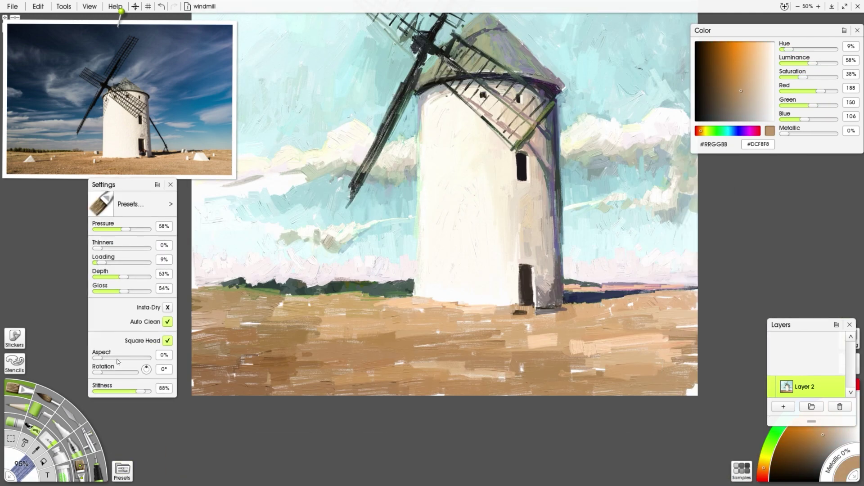
{"action": "scroll", "coordinate": [450, 225], "scroll_direction": "up", "scroll_amount": 5}
{"action": "scroll", "coordinate": [450, 225], "scroll_direction": "left", "scroll_amount": 3}
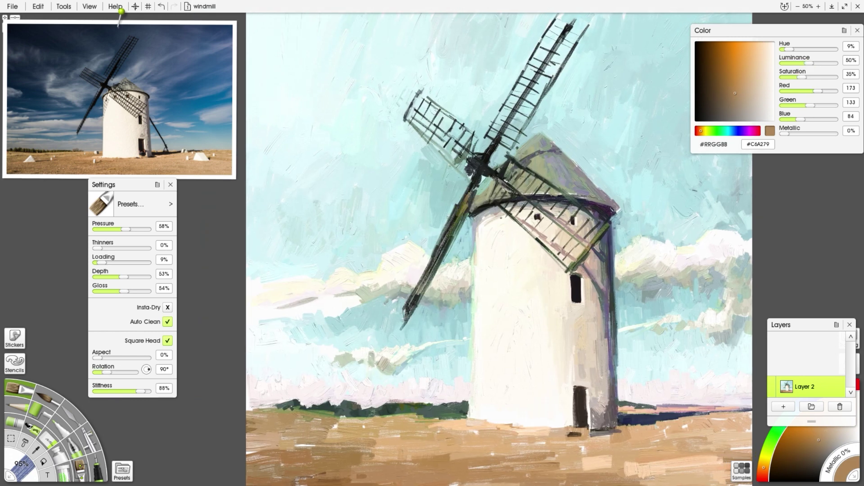
{"action": "left_click", "coordinate": [455, 220], "text": "alt"}
{"action": "left_click", "coordinate": [467, 196], "text": "alt"}
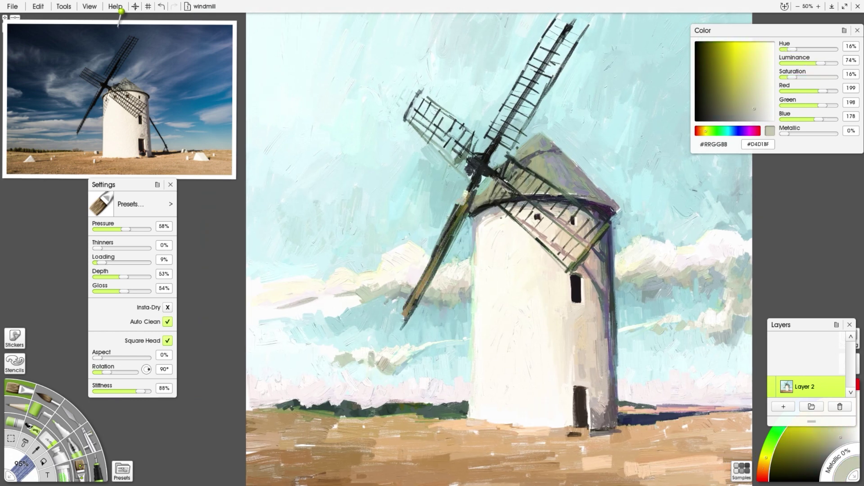
{"action": "left_click", "coordinate": [555, 193], "text": "alt"}
{"action": "left_click", "coordinate": [468, 401], "text": "alt"}
{"action": "left_click", "coordinate": [463, 208], "text": "alt"}
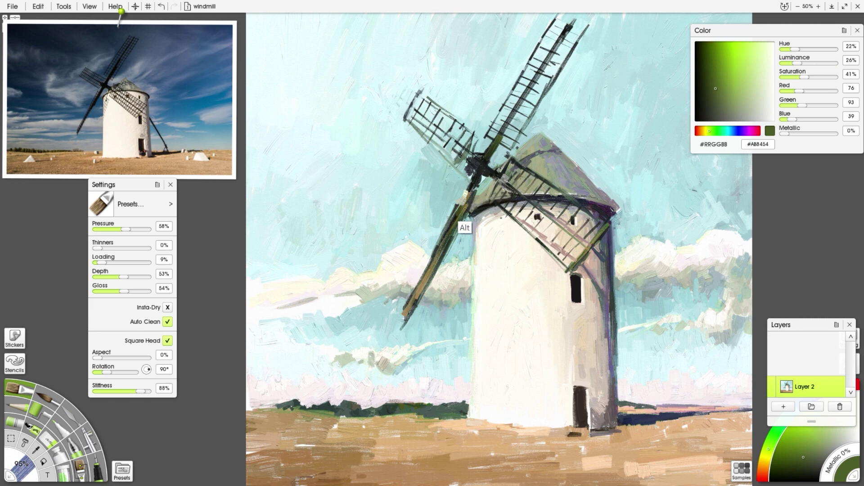
{"action": "left_click_drag", "start_coordinate": [505, 118], "coordinate": [544, 65]}
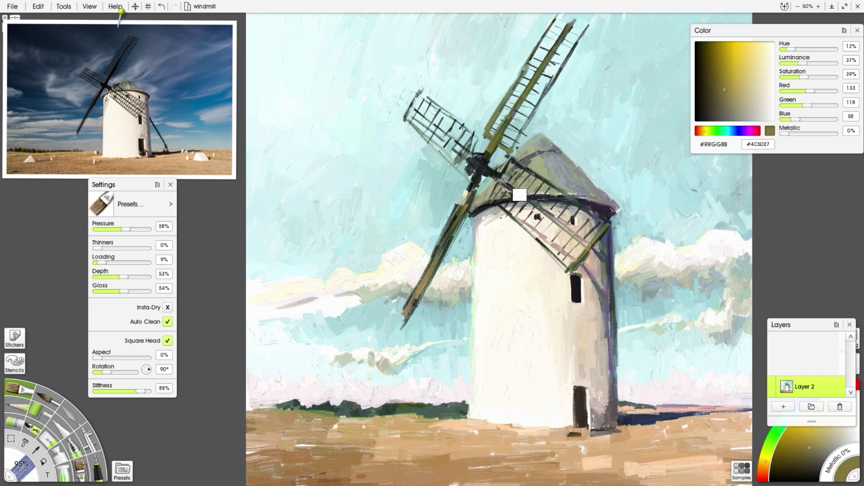
Extend the upper sail's tip with dark grey-blue strokes
{"action": "left_click", "coordinate": [536, 155], "text": "alt"}
{"action": "left_click", "coordinate": [518, 128], "text": "alt"}
{"action": "left_click_drag", "start_coordinate": [553, 86], "coordinate": [581, 18]}
{"action": "mouse_move", "coordinate": [581, 18]}
{"action": "left_mouse_down"}
{"action": "mouse_move", "coordinate": [587, 43]}
{"action": "mouse_move", "coordinate": [558, 57]}
{"action": "mouse_move", "coordinate": [556, 76]}
{"action": "mouse_move", "coordinate": [536, 85]}
{"action": "left_mouse_up"}
Rework the upper sail with small grey-blue strokes and a light cyan dab
{"action": "left_click", "coordinate": [598, 50], "text": "alt"}
{"action": "left_click", "coordinate": [568, 60], "text": "alt"}
{"action": "left_click", "coordinate": [563, 61], "text": "alt"}
{"action": "left_click", "coordinate": [547, 72], "text": "alt"}
{"action": "mouse_move", "coordinate": [526, 100]}
{"action": "left_mouse_down"}
{"action": "mouse_move", "coordinate": [516, 117]}
{"action": "mouse_move", "coordinate": [542, 119]}
{"action": "left_mouse_up"}
{"action": "left_click", "coordinate": [547, 108], "text": "alt"}
Sample several light and greyer sky-cyan tones around the upper sail
{"action": "left_click", "coordinate": [590, 87], "text": "alt"}
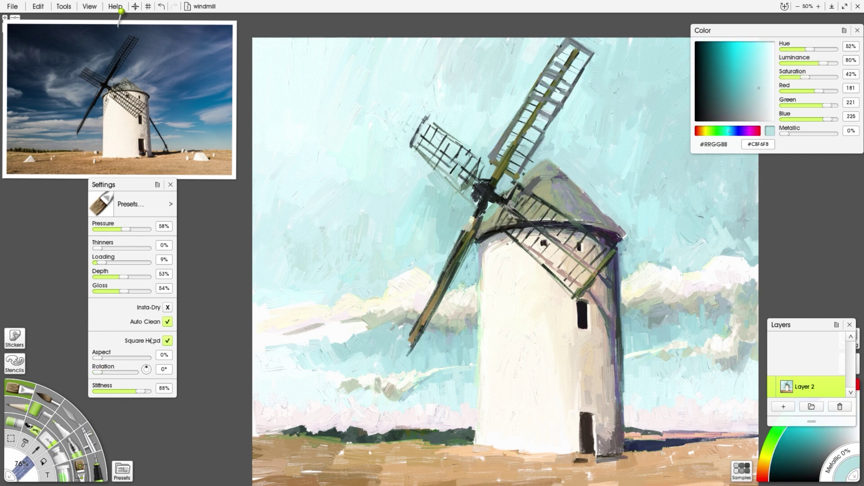
{"action": "left_click", "coordinate": [509, 119], "text": "alt"}
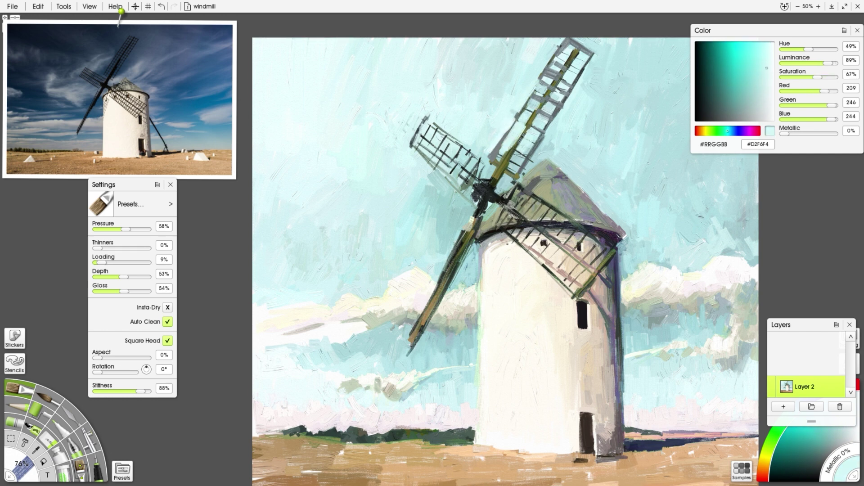
{"action": "left_click", "coordinate": [529, 143], "text": "alt"}
{"action": "left_click", "coordinate": [546, 87], "text": "alt"}
{"action": "left_click", "coordinate": [550, 75], "text": "alt"}
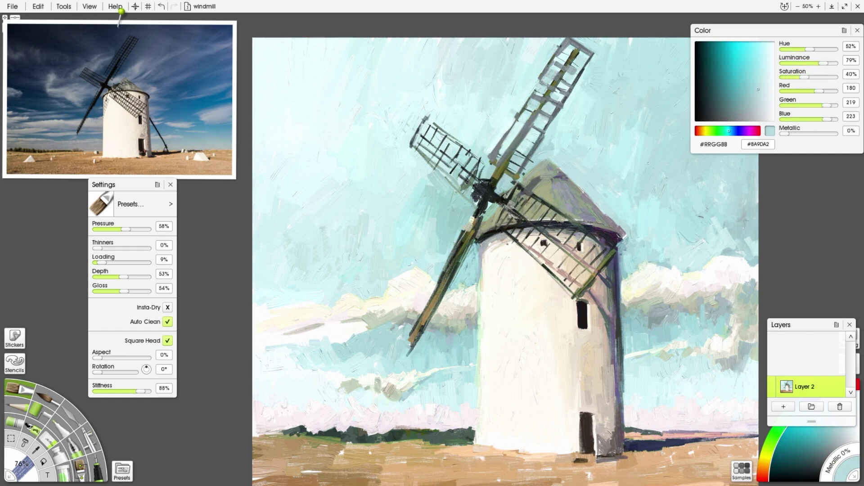
{"action": "left_click", "coordinate": [564, 104], "text": "alt"}
{"action": "left_click", "coordinate": [564, 110], "text": "alt"}
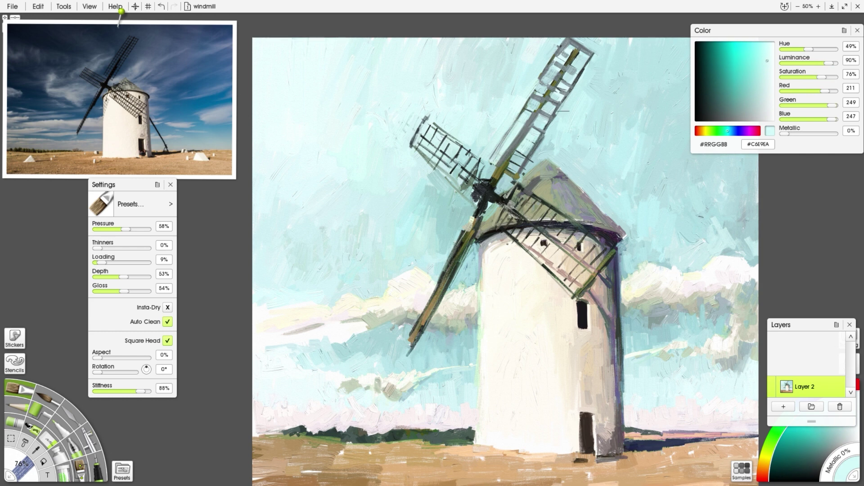
{"action": "left_click", "coordinate": [561, 164], "text": "alt"}
{"action": "left_click", "coordinate": [598, 53], "text": "alt"}
Pick up the sail's dark green-grey and darken the upper sail's lattice and shaft
{"action": "left_click", "coordinate": [593, 53], "text": "alt"}
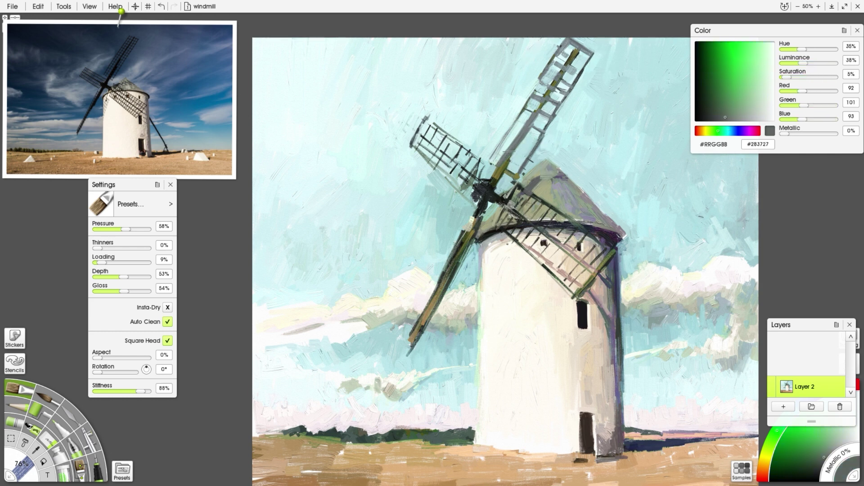
{"action": "left_click", "coordinate": [625, 141], "text": "alt"}
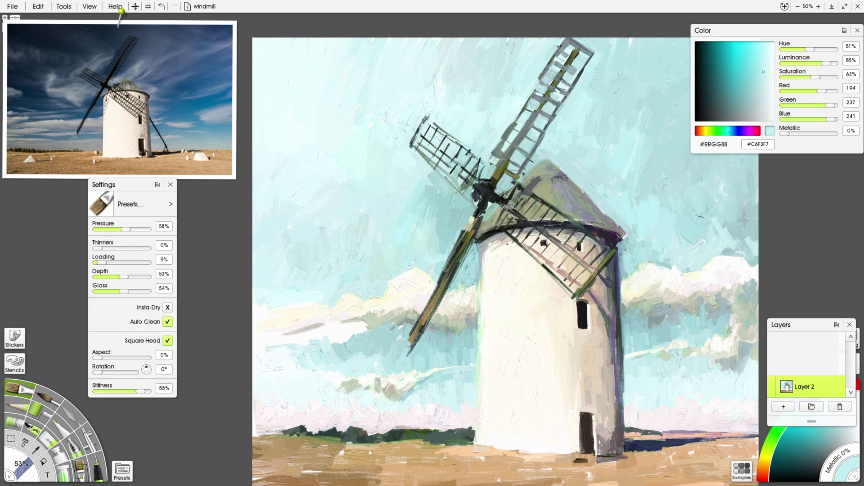
{"action": "left_click_drag", "start_coordinate": [532, 171], "coordinate": [532, 174]}
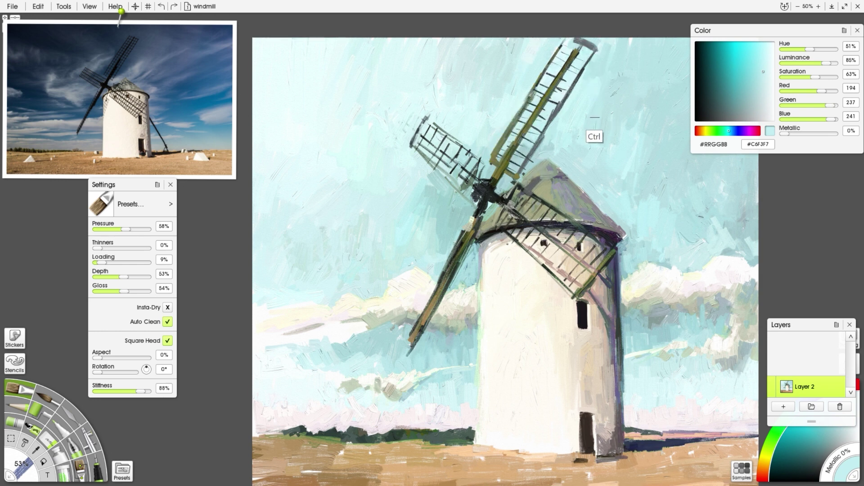
{"action": "left_click", "coordinate": [586, 52], "text": "alt"}
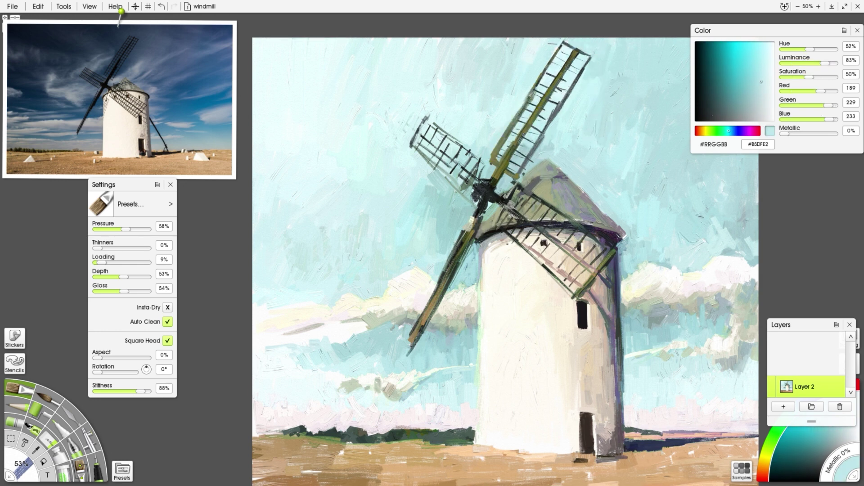
{"action": "left_click", "coordinate": [569, 103], "text": "alt"}
{"action": "left_click", "coordinate": [545, 135], "text": "alt"}
Sample the tower's pale pink, shift the hue toward red, then pick the tower's off-white
{"action": "left_click", "coordinate": [522, 189], "text": "alt"}
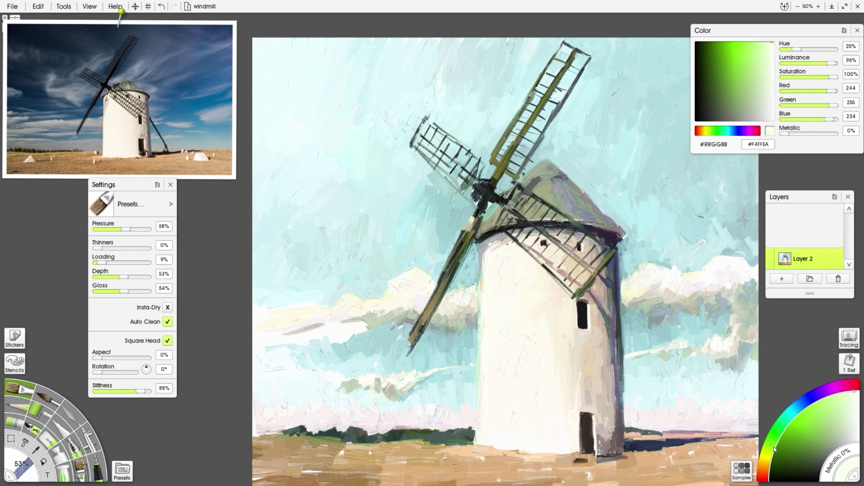
{"action": "left_click", "coordinate": [504, 243], "text": "alt"}
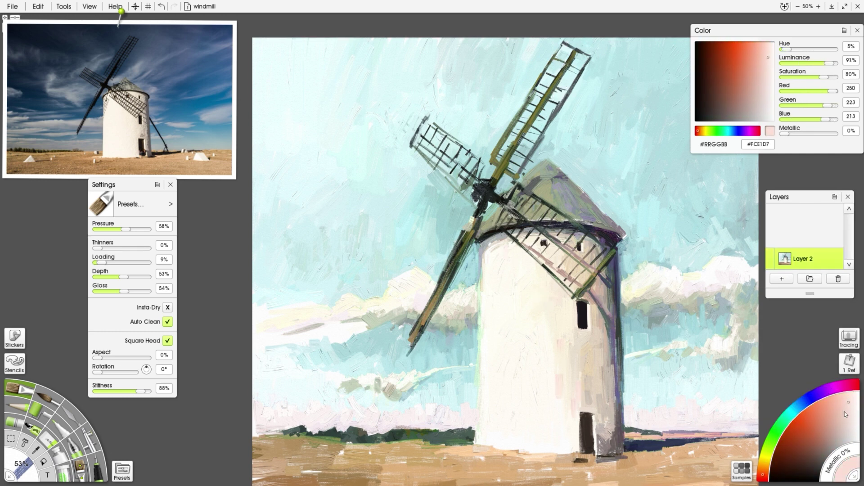
{"action": "mouse_move", "coordinate": [778, 451]}
{"action": "left_mouse_down"}
{"action": "mouse_move", "coordinate": [762, 480]}
{"action": "mouse_move", "coordinate": [767, 456]}
{"action": "left_mouse_up"}
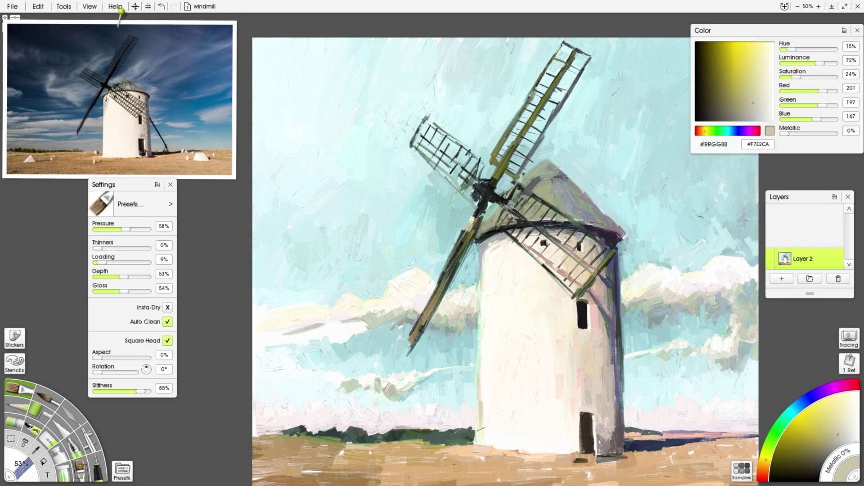
{"action": "left_click", "coordinate": [495, 399], "text": "ctrl"}
{"action": "left_click", "coordinate": [484, 408], "text": "ctrl"}
Mirror the canvas to check the drawing, then paint sky-cyan strokes over the lower-left clouds
{"action": "key", "text": "h"}
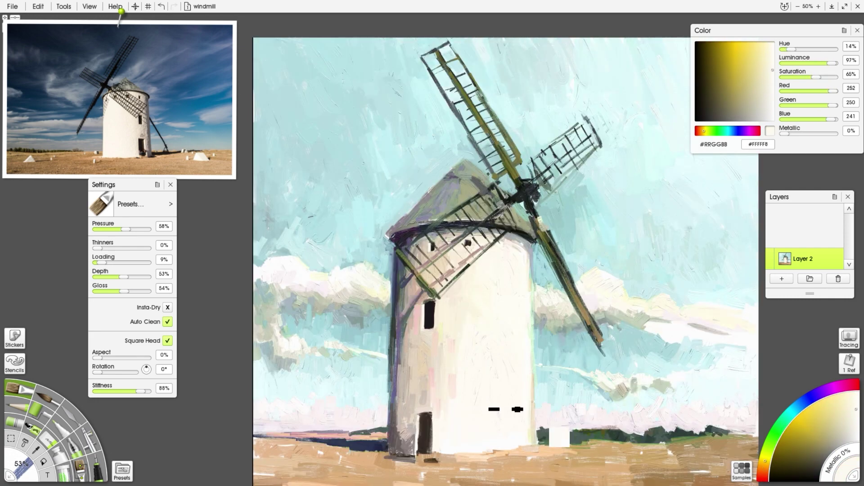
{"action": "key", "text": "h"}
{"action": "left_click", "coordinate": [358, 164], "text": "ctrl"}
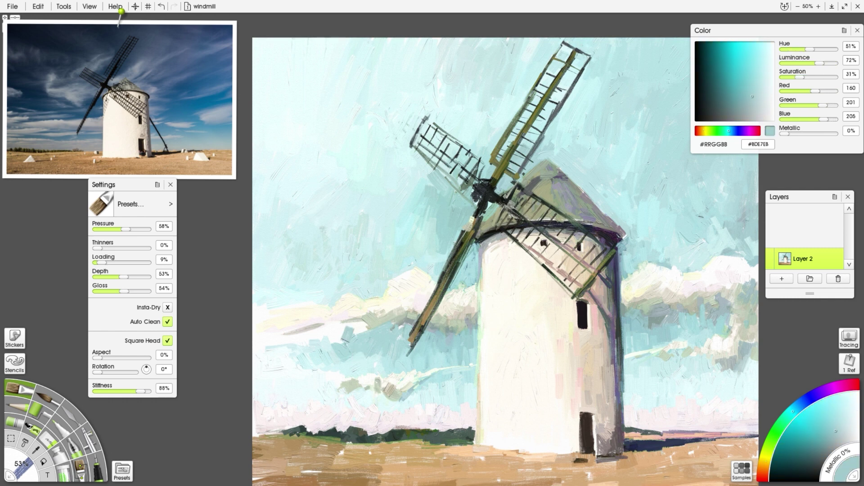
{"action": "left_click_drag", "start_coordinate": [367, 319], "coordinate": [324, 342]}
Shift the hue from red toward tan, sample light sky blue, and zoom out to the whole painting
{"action": "left_click", "coordinate": [761, 481]}
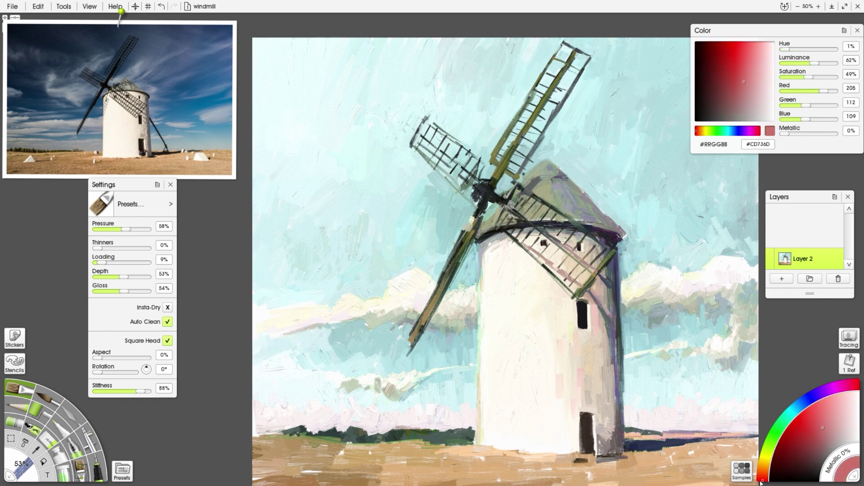
{"action": "left_click_drag", "start_coordinate": [763, 481], "coordinate": [764, 467]}
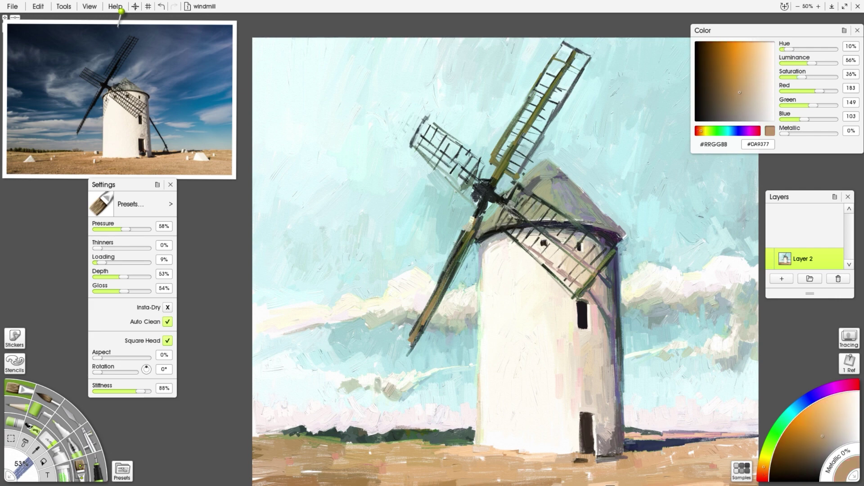
{"action": "left_click", "coordinate": [741, 215], "text": "alt"}
{"action": "left_click", "coordinate": [443, 258], "text": "alt"}
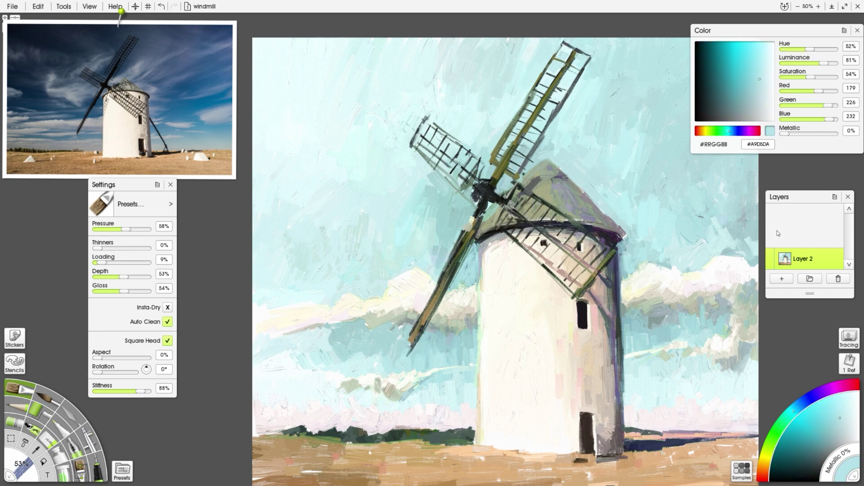
{"action": "left_click_drag", "start_coordinate": [657, 45], "coordinate": [559, 68]}
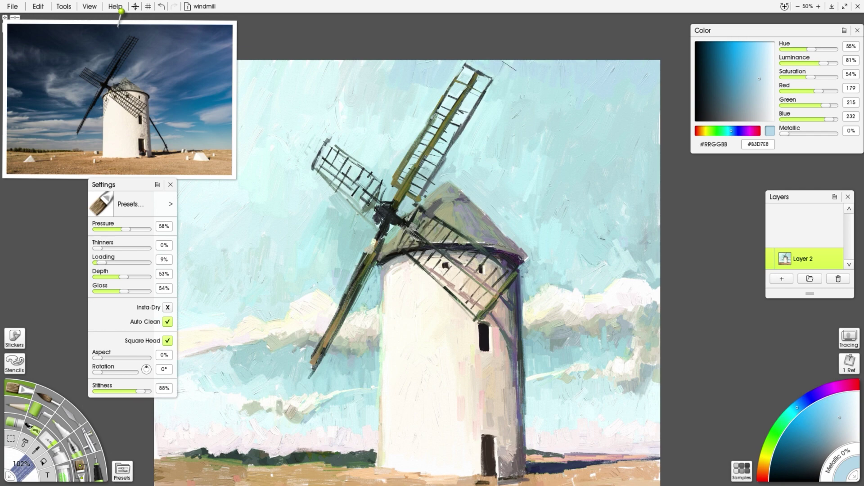
{"action": "key", "text": "ctrl+minus"}
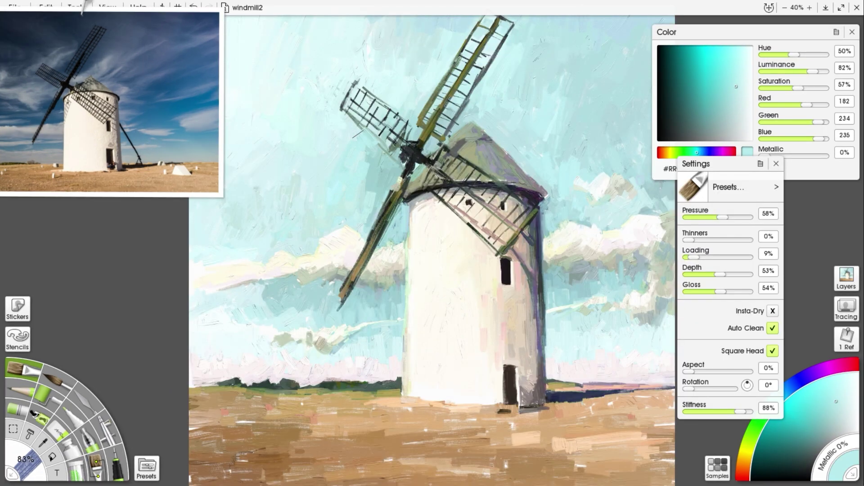
Return to the oil brush and lighten a dark blue-grey picked near the sky
{"action": "key", "text": "k"}
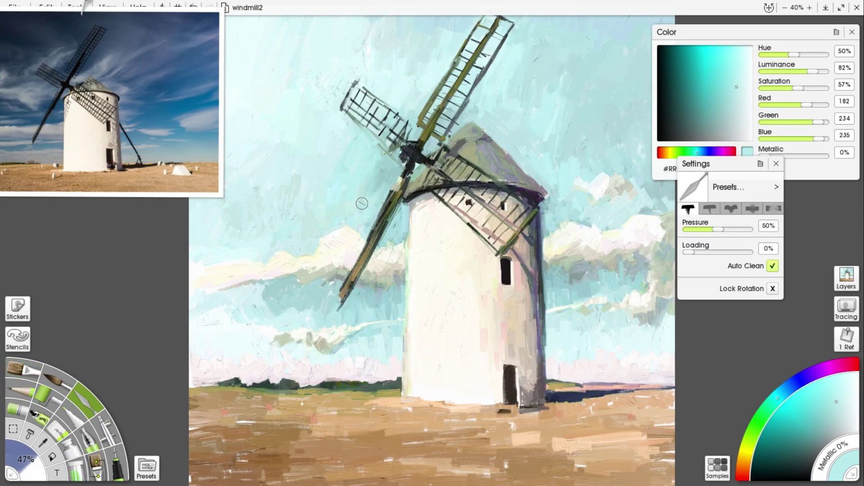
{"action": "key", "text": "o"}
{"action": "left_click", "coordinate": [374, 194], "text": "alt"}
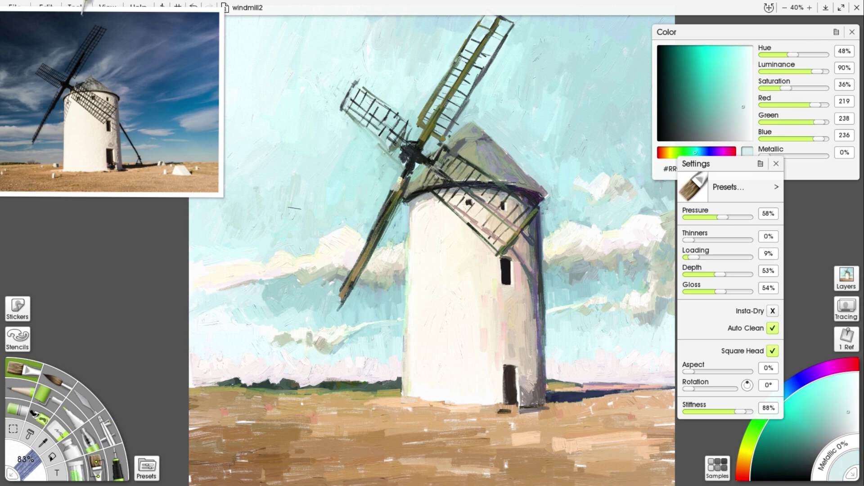
{"action": "left_click", "coordinate": [532, 162], "text": "alt"}
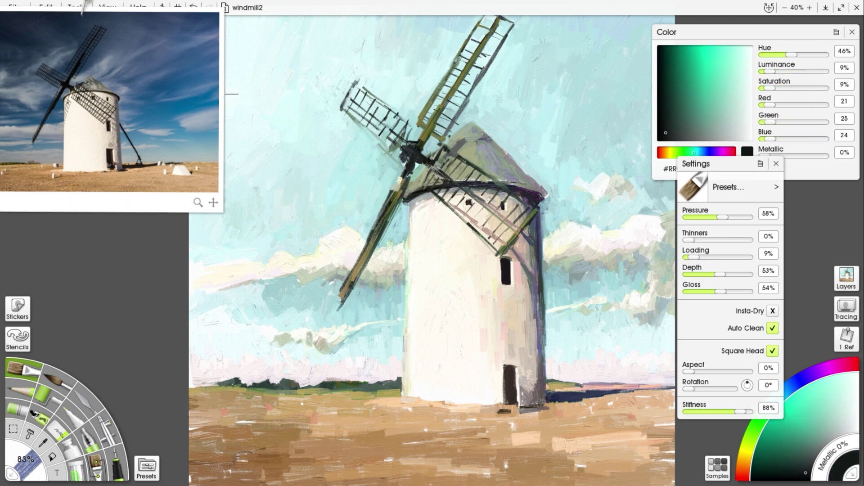
{"action": "left_click", "coordinate": [468, 142], "text": "alt"}
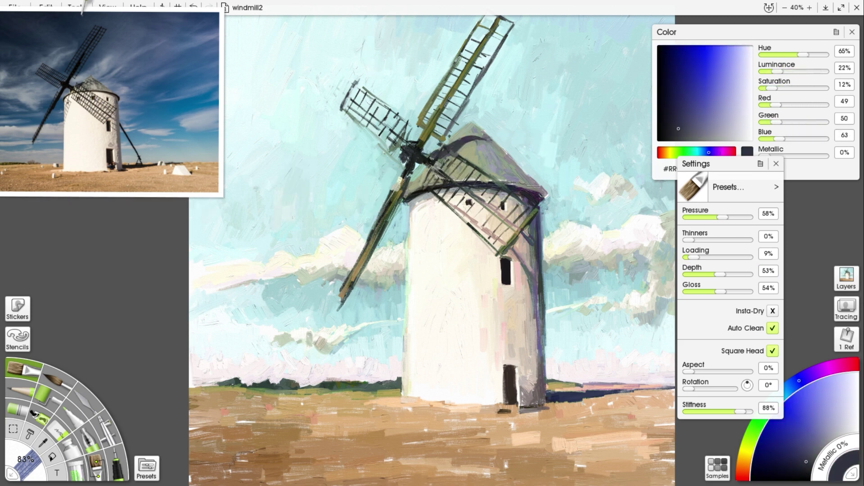
{"action": "left_click", "coordinate": [695, 124]}
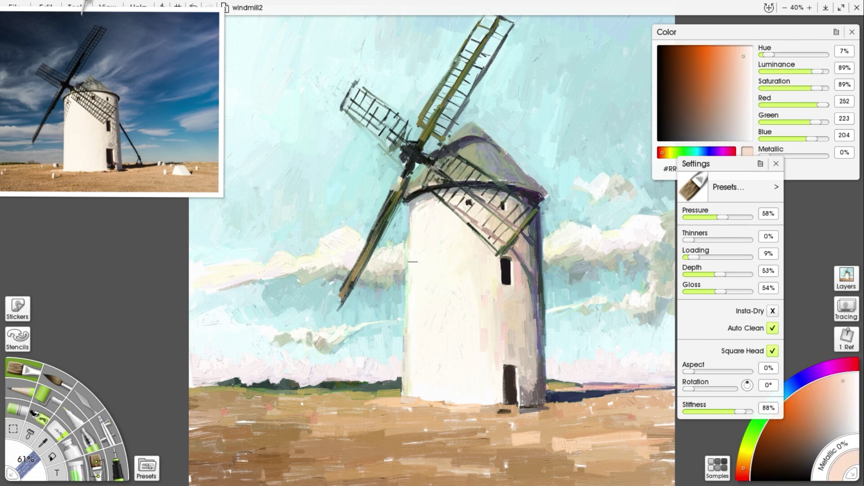
Sample sky cyan, ground tan, light peach and dark browns around the windmill door
{"action": "left_click", "coordinate": [402, 128], "text": "alt"}
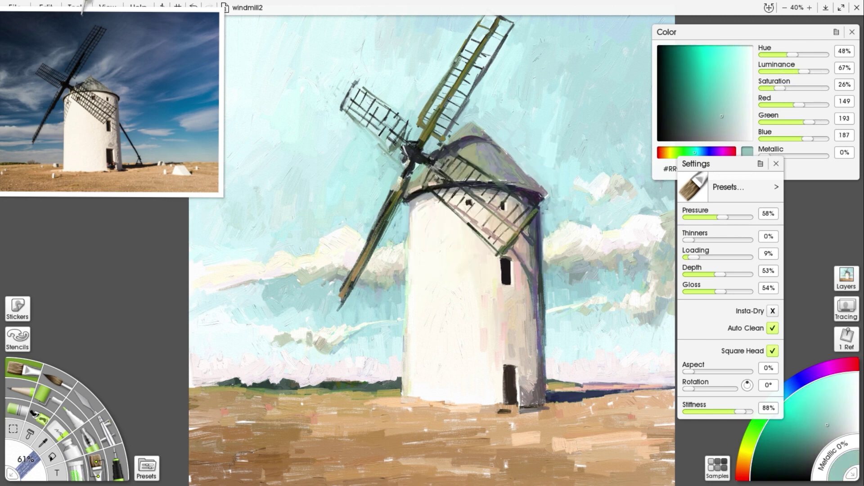
{"action": "left_click", "coordinate": [570, 408], "text": "alt"}
{"action": "left_click", "coordinate": [504, 408], "text": "alt"}
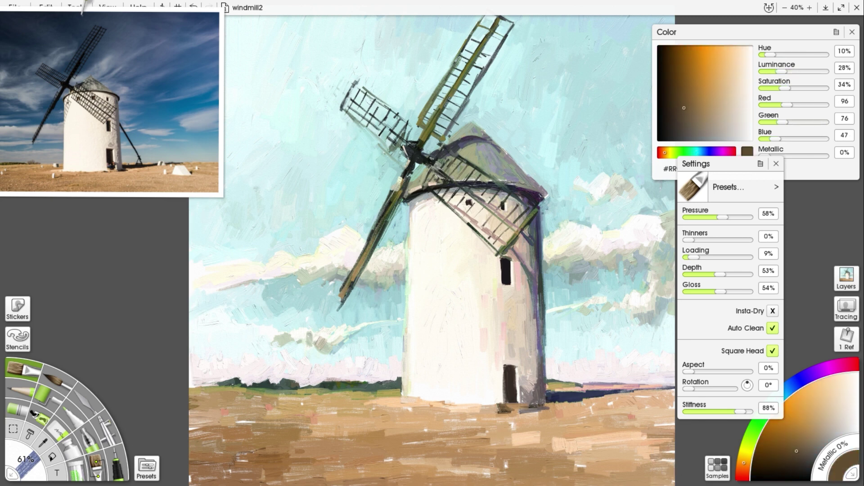
{"action": "left_click", "coordinate": [575, 391], "text": "alt"}
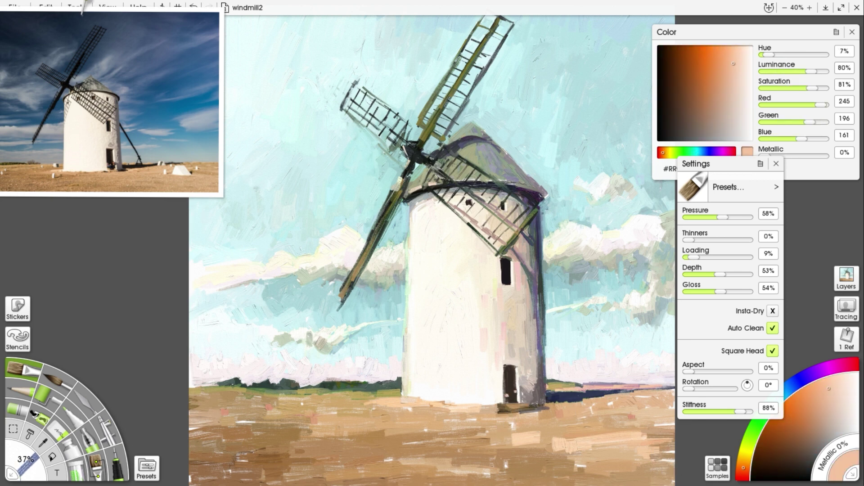
{"action": "left_click", "coordinate": [510, 399], "text": "alt"}
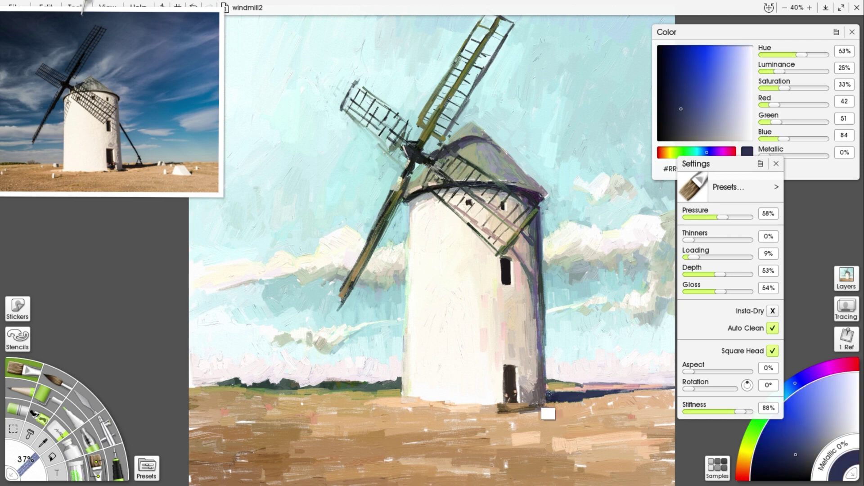
{"action": "left_click", "coordinate": [516, 400], "text": "alt"}
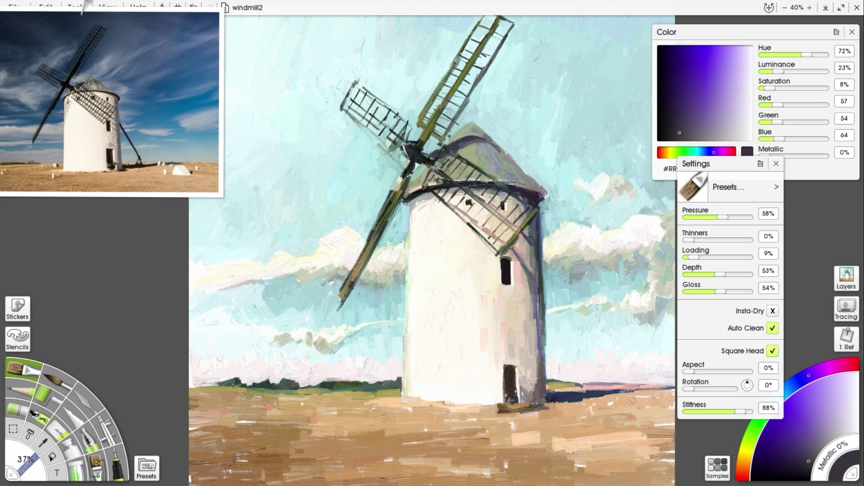
{"action": "left_click", "coordinate": [512, 402], "text": "alt"}
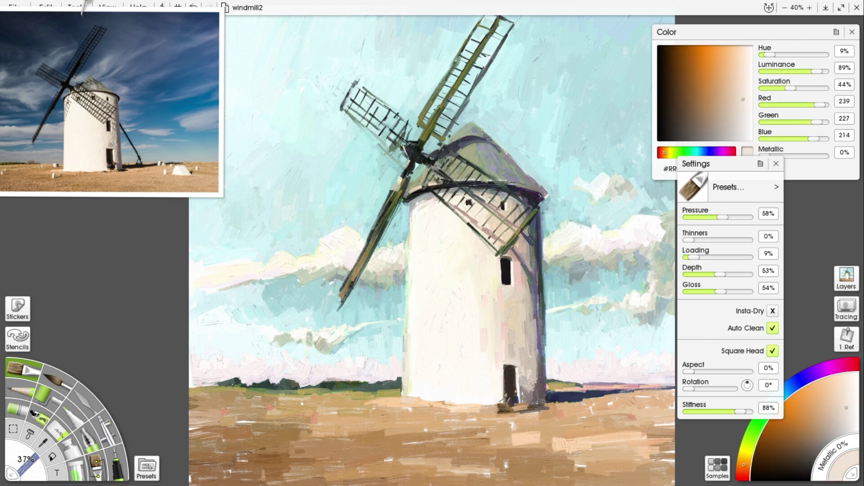
Sample creams from the lit windmill wall, plus orange, light cyan and greenish grey
{"action": "left_click", "coordinate": [502, 385], "text": "alt"}
{"action": "left_click", "coordinate": [404, 396], "text": "alt"}
{"action": "left_click", "coordinate": [408, 398], "text": "alt"}
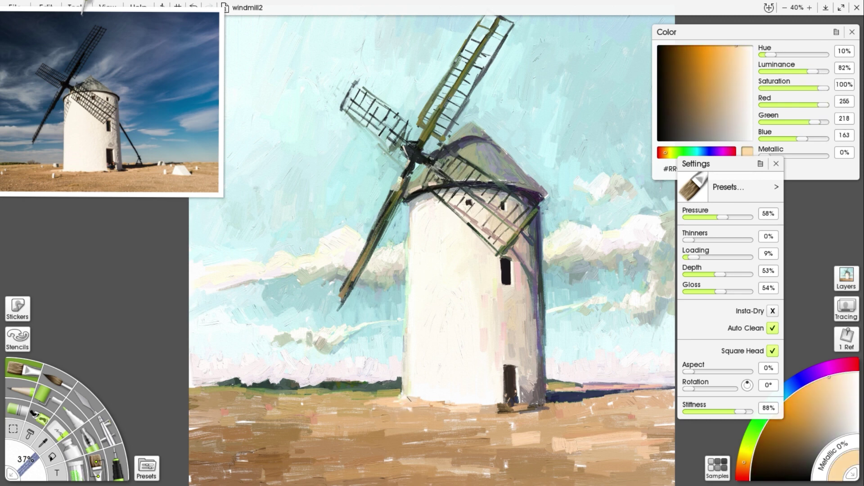
{"action": "left_click", "coordinate": [552, 220], "text": "alt"}
{"action": "left_click", "coordinate": [621, 293], "text": "alt"}
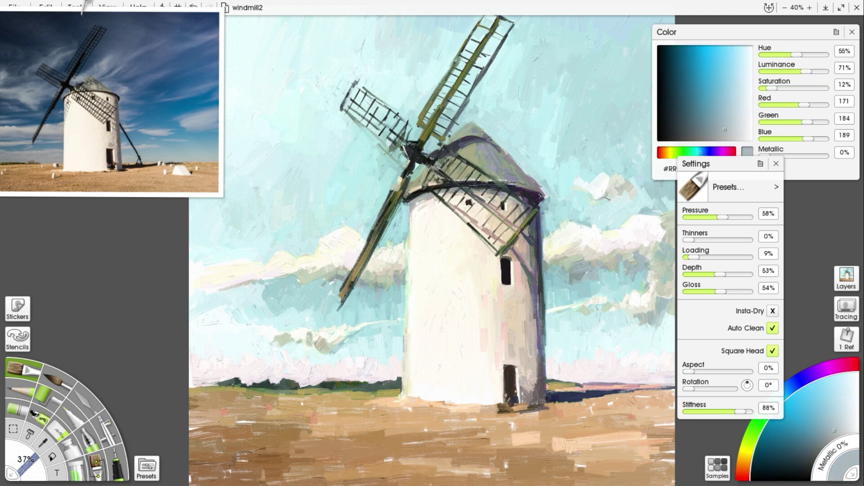
{"action": "left_click", "coordinate": [600, 276], "text": "alt"}
{"action": "left_click", "coordinate": [581, 183], "text": "alt"}
Pick up pure white, cream, pinkish white and yellowish white from the cloud band
{"action": "left_click", "coordinate": [607, 347], "text": "alt"}
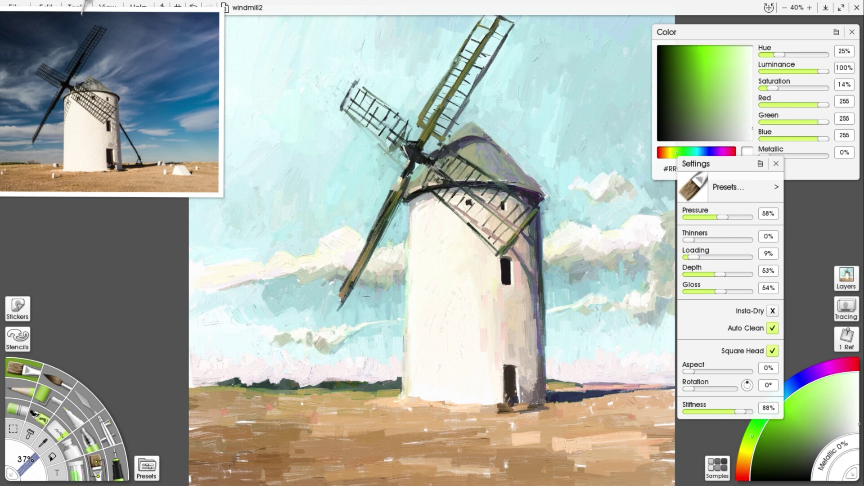
{"action": "left_click", "coordinate": [399, 320], "text": "alt"}
{"action": "left_click", "coordinate": [270, 335], "text": "alt"}
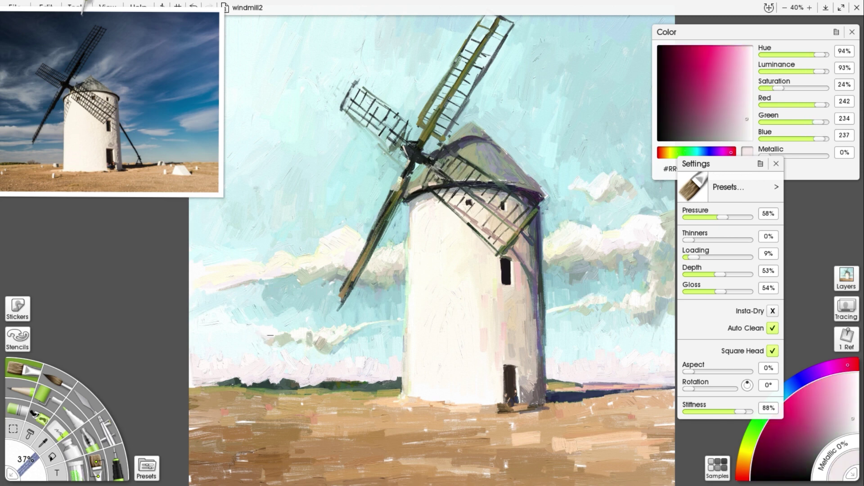
{"action": "left_click", "coordinate": [596, 308], "text": "alt"}
Sample pinkish, lavender and yellowish whites from the windmill tower
{"action": "left_click", "coordinate": [439, 227], "text": "alt"}
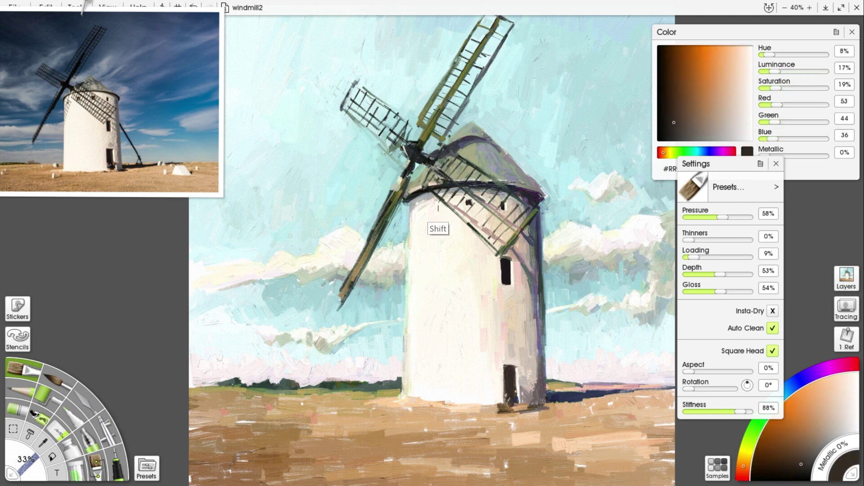
{"action": "left_click", "coordinate": [436, 205], "text": "alt"}
{"action": "left_click", "coordinate": [507, 406], "text": "alt"}
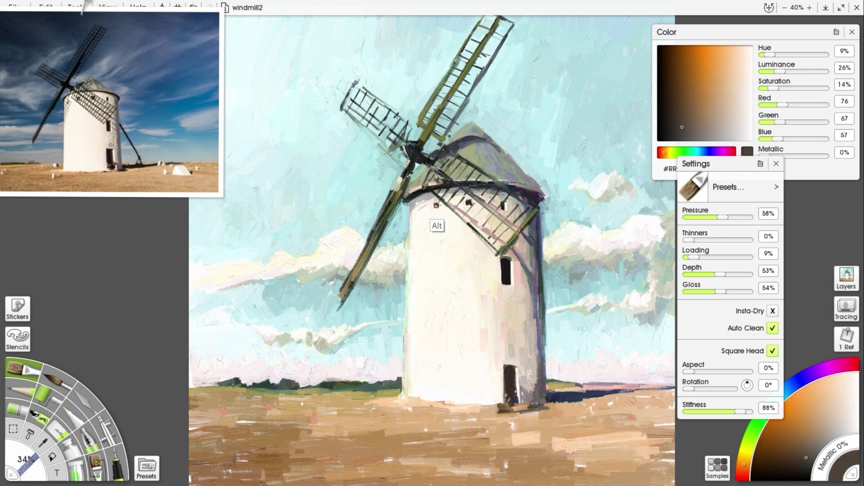
{"action": "left_click", "coordinate": [429, 221], "text": "alt"}
{"action": "left_click", "coordinate": [435, 205], "text": "alt"}
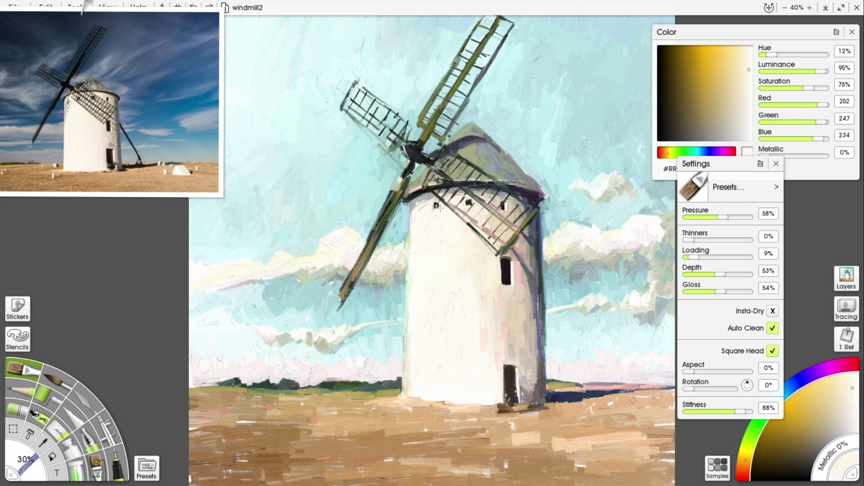
{"action": "left_click", "coordinate": [417, 255], "text": "alt"}
{"action": "left_click", "coordinate": [411, 215], "text": "alt"}
{"action": "left_click", "coordinate": [417, 210], "text": "alt"}
Pick near-black from the door for the tower windows, plus tan, blue and mint tones
{"action": "left_click", "coordinate": [415, 234], "text": "alt"}
{"action": "left_click", "coordinate": [358, 396], "text": "alt"}
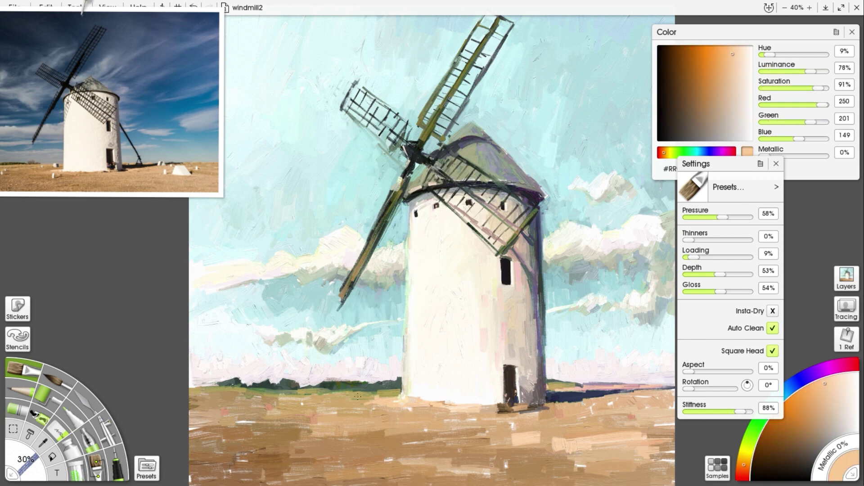
{"action": "left_click", "coordinate": [585, 397], "text": "alt"}
{"action": "left_click", "coordinate": [214, 384], "text": "alt"}
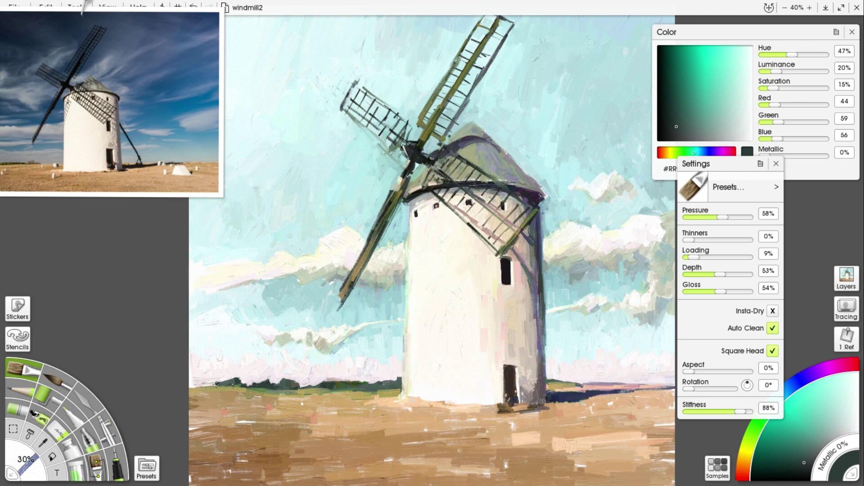
{"action": "left_click", "coordinate": [211, 380], "text": "alt"}
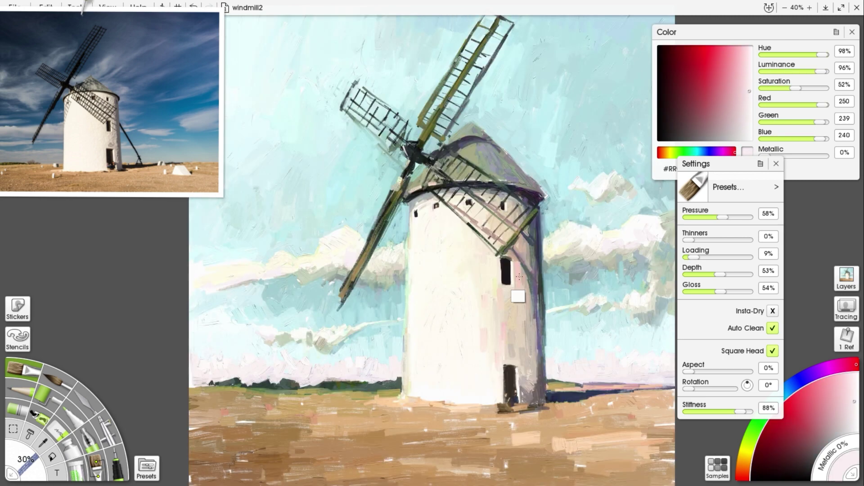
{"action": "left_click", "coordinate": [507, 386], "text": "alt"}
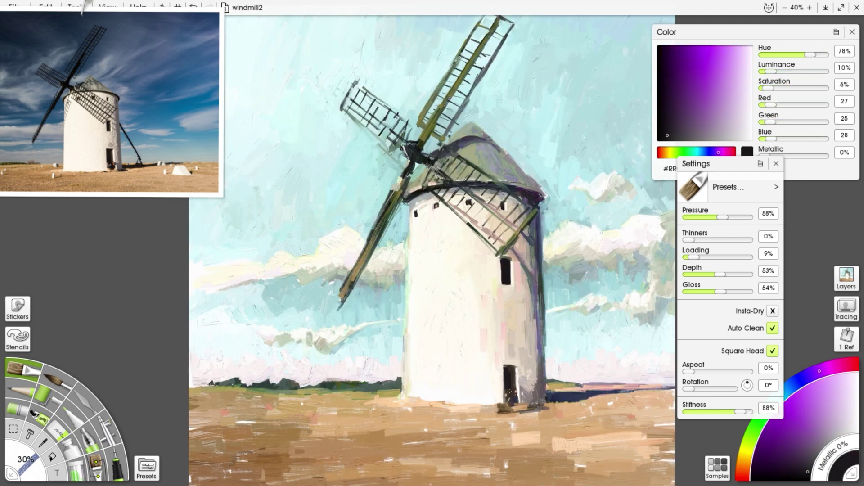
{"action": "left_click", "coordinate": [422, 400], "text": "alt"}
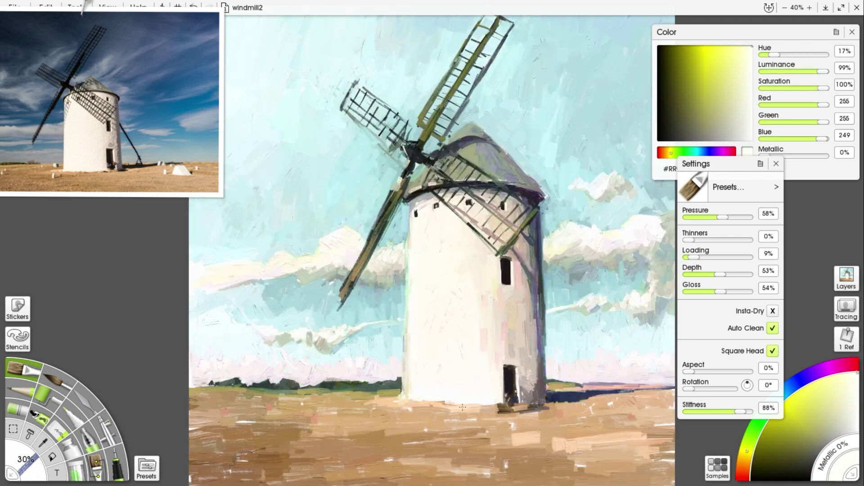
{"action": "left_click", "coordinate": [492, 407], "text": "alt"}
Sample green, pale cyan-green, near-white and grey-cyan along the tower's top edge
{"action": "left_click", "coordinate": [413, 225], "text": "alt"}
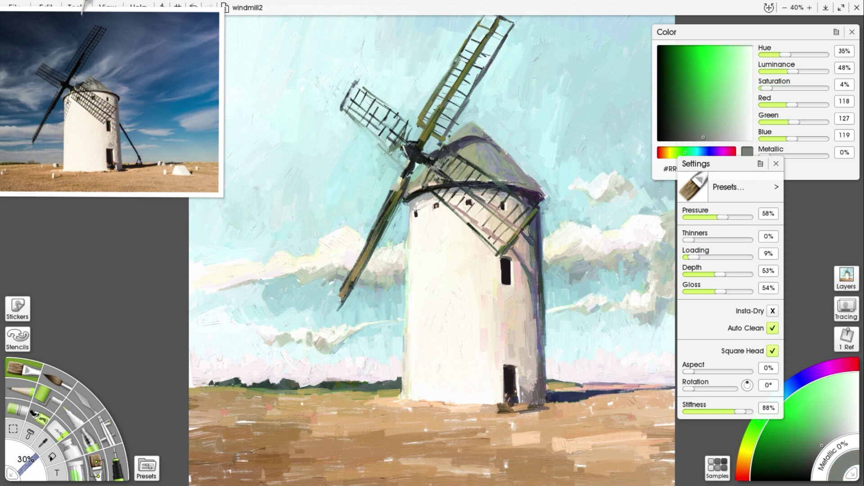
{"action": "left_click", "coordinate": [424, 208], "text": "alt"}
{"action": "left_click", "coordinate": [425, 206], "text": "alt"}
{"action": "left_click", "coordinate": [419, 212], "text": "alt"}
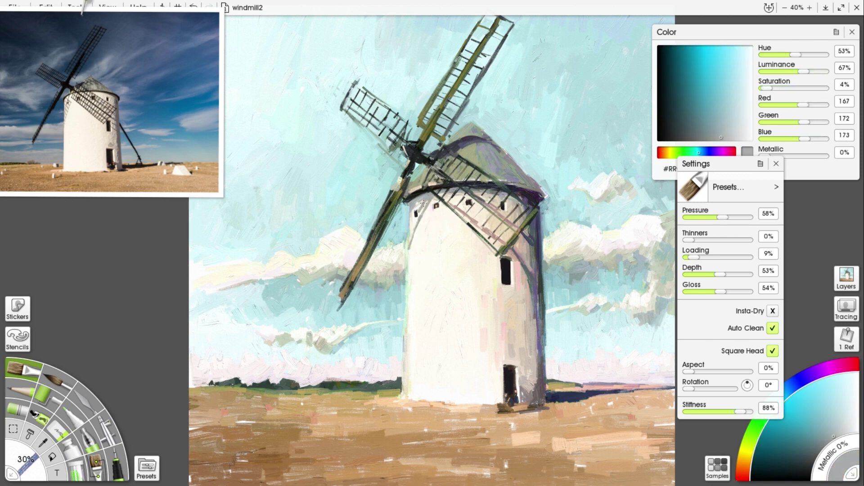
{"action": "left_click", "coordinate": [414, 219], "text": "alt"}
Sample dark grey-blue, mid grey and green-grey to darken the sail lattice
{"action": "left_click", "coordinate": [501, 240], "text": "alt"}
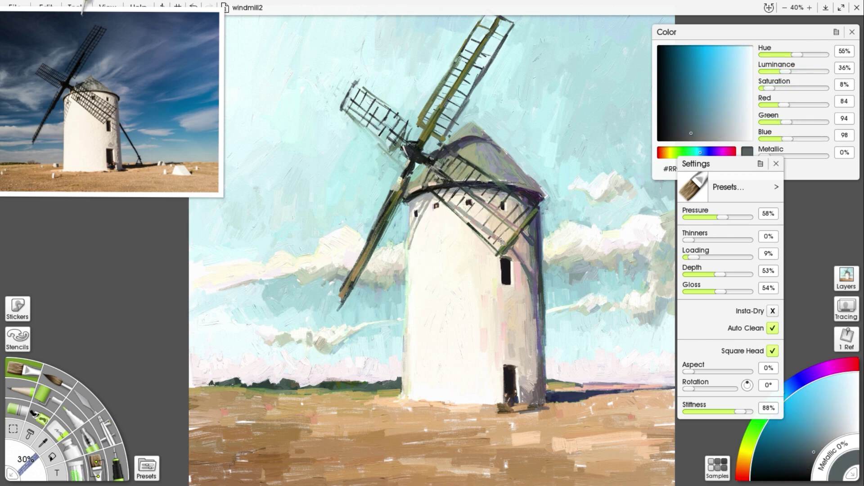
{"action": "left_click", "coordinate": [512, 216], "text": "alt"}
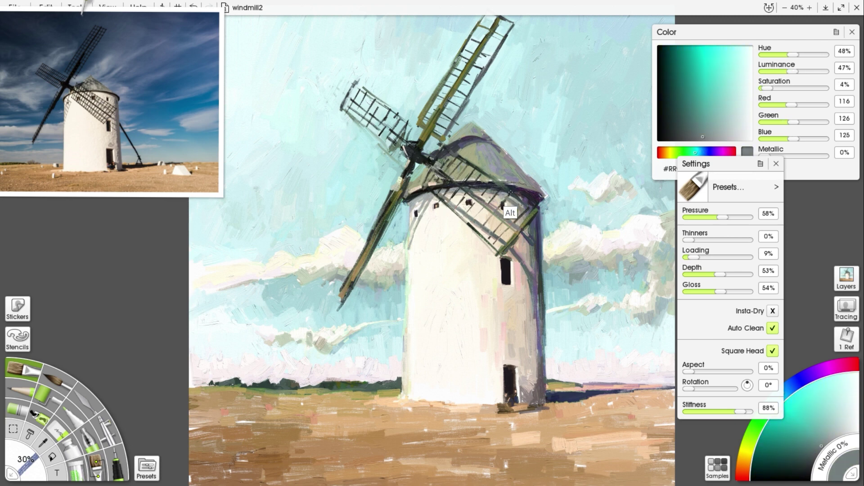
{"action": "left_click", "coordinate": [498, 204], "text": "alt"}
{"action": "key", "text": "alt"}
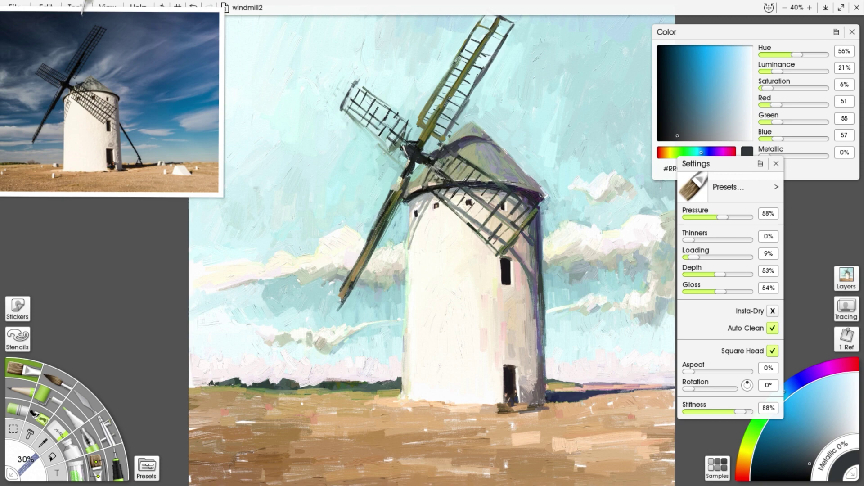
{"action": "left_click", "coordinate": [426, 206], "text": "alt"}
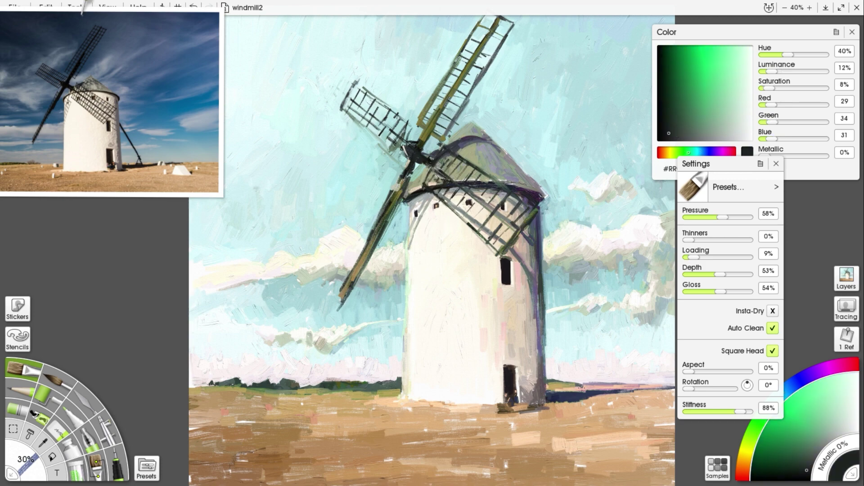
Mirror the painting horizontally to check the composition, then flip it back
{"action": "key", "text": "h"}
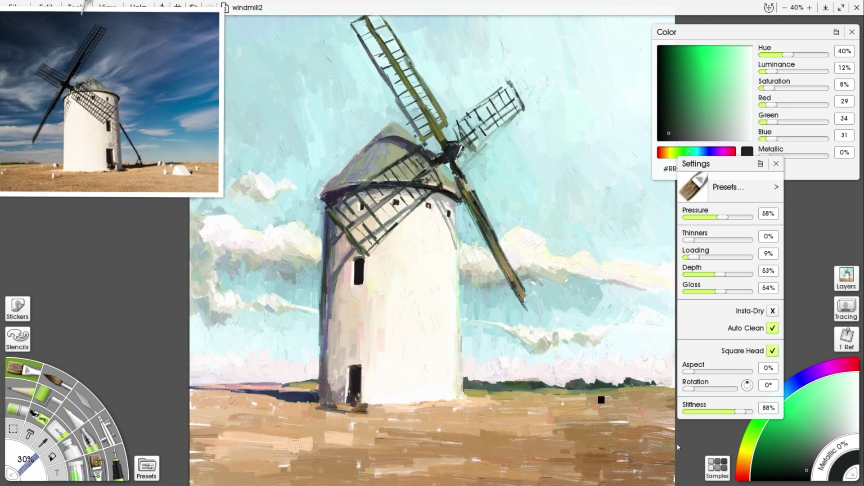
{"action": "key", "text": "h"}
{"action": "left_click", "coordinate": [401, 394], "text": "alt"}
{"action": "key", "text": "bracketright"}
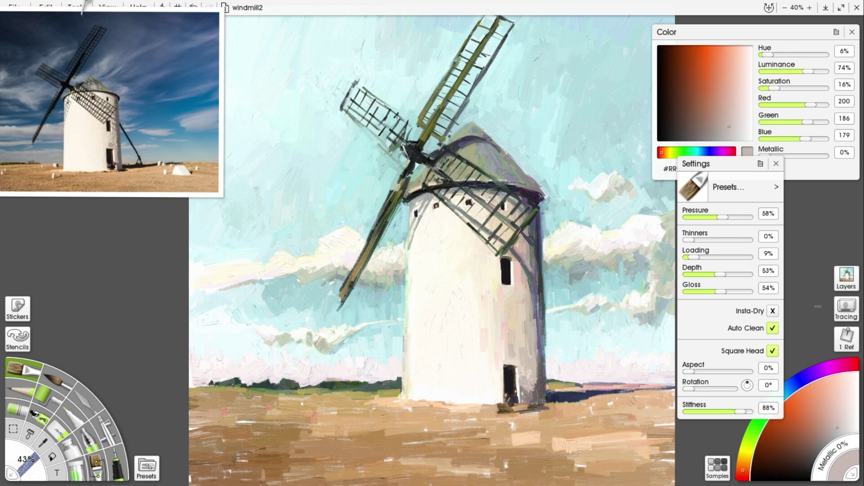
{"action": "key", "text": "h"}
{"action": "key", "text": "h"}
Dab a small figure left of the tower in navy, blue-grey and reddish tones
{"action": "left_click", "coordinate": [314, 411], "text": "alt"}
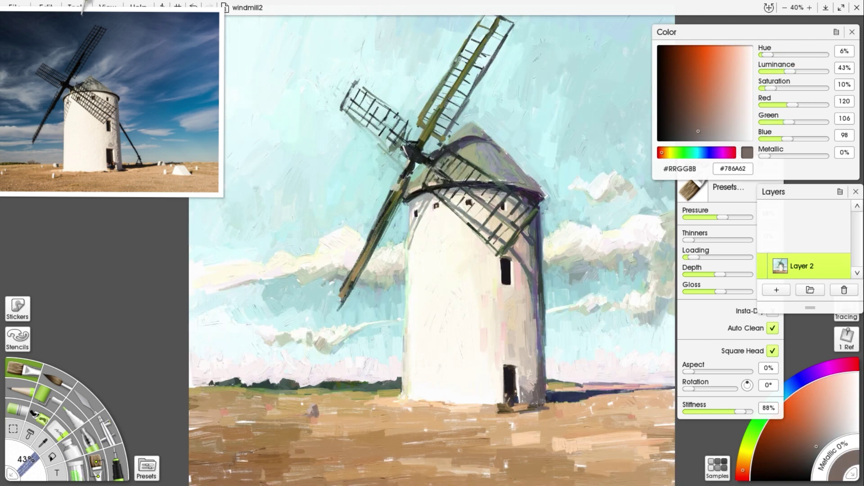
{"action": "left_click", "coordinate": [308, 412], "text": "alt"}
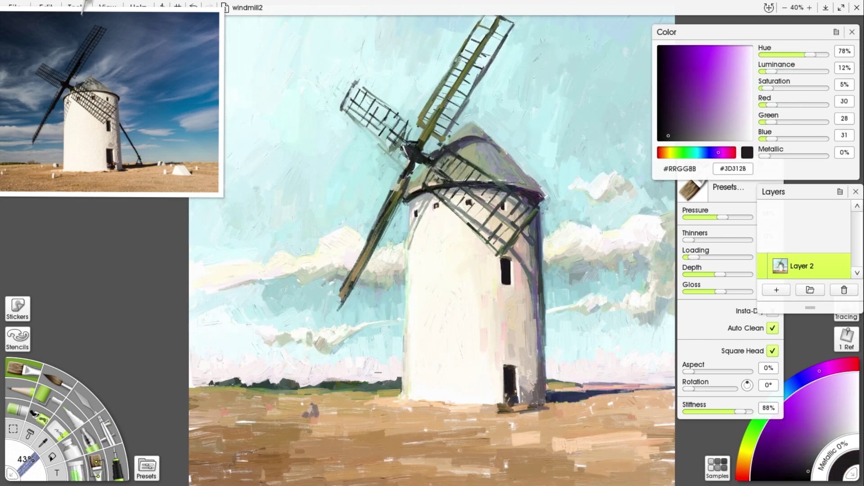
{"action": "left_click", "coordinate": [311, 415], "text": "alt"}
{"action": "left_click", "coordinate": [559, 416], "text": "alt"}
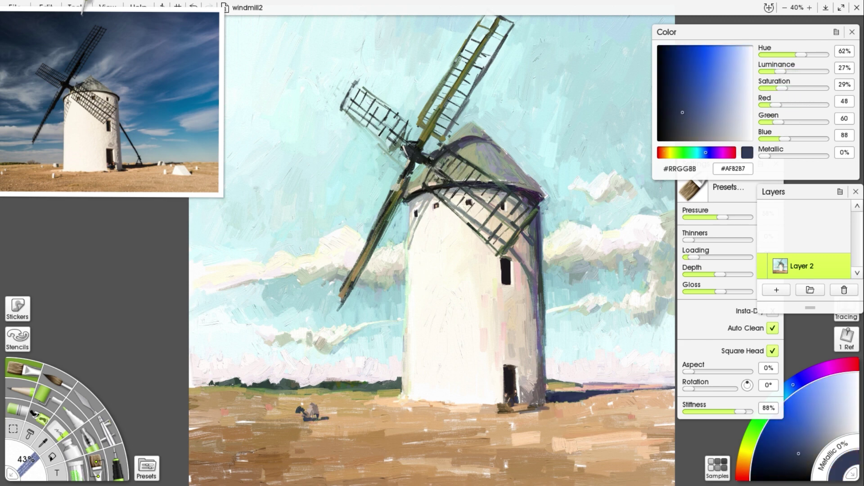
{"action": "left_click", "coordinate": [315, 411], "text": "alt"}
{"action": "left_click", "coordinate": [505, 396], "text": "alt"}
{"action": "left_click", "coordinate": [315, 408], "text": "alt"}
{"action": "left_click", "coordinate": [303, 411], "text": "alt"}
Reshape the figure with a blue-grey shadow and orange and tan from the ground
{"action": "left_click", "coordinate": [289, 416], "text": "alt"}
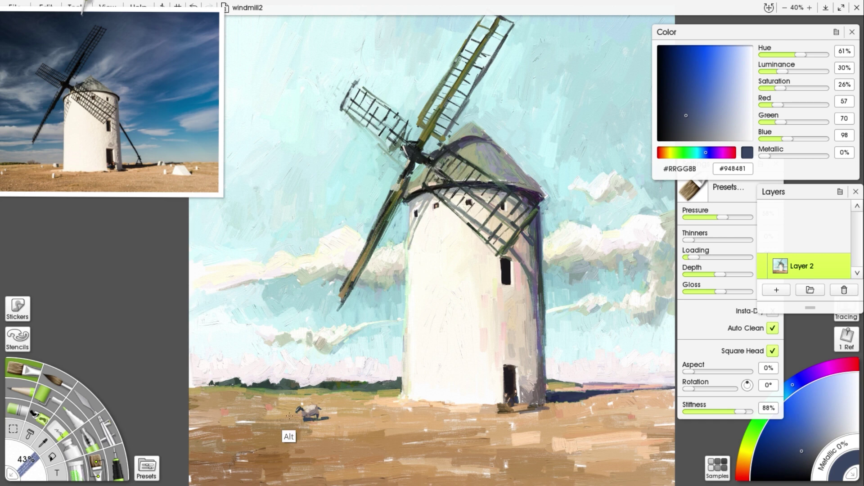
{"action": "left_click", "coordinate": [297, 413], "text": "alt"}
{"action": "left_click", "coordinate": [306, 411], "text": "alt"}
{"action": "left_click", "coordinate": [306, 411], "text": "alt"}
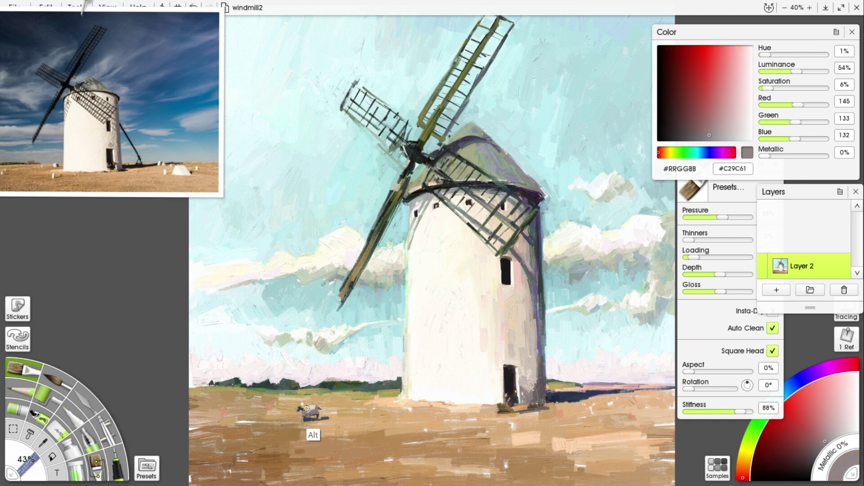
{"action": "left_click", "coordinate": [308, 411], "text": "alt"}
{"action": "left_click", "coordinate": [308, 411], "text": "alt"}
{"action": "left_click", "coordinate": [310, 410], "text": "alt"}
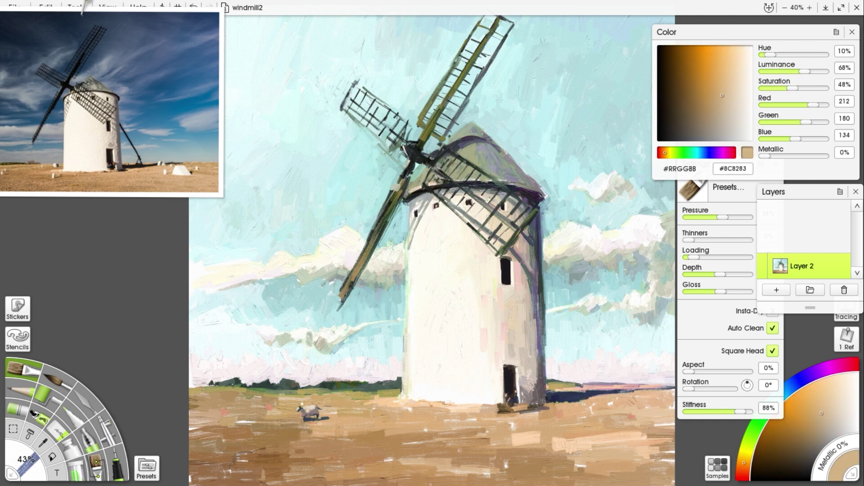
Paint the small animal in lavender grey, grey-cyan and blue, tidying the ground in orange-tan
{"action": "left_click", "coordinate": [595, 393], "text": "alt"}
{"action": "left_click", "coordinate": [311, 412], "text": "alt"}
{"action": "left_click", "coordinate": [378, 306], "text": "alt"}
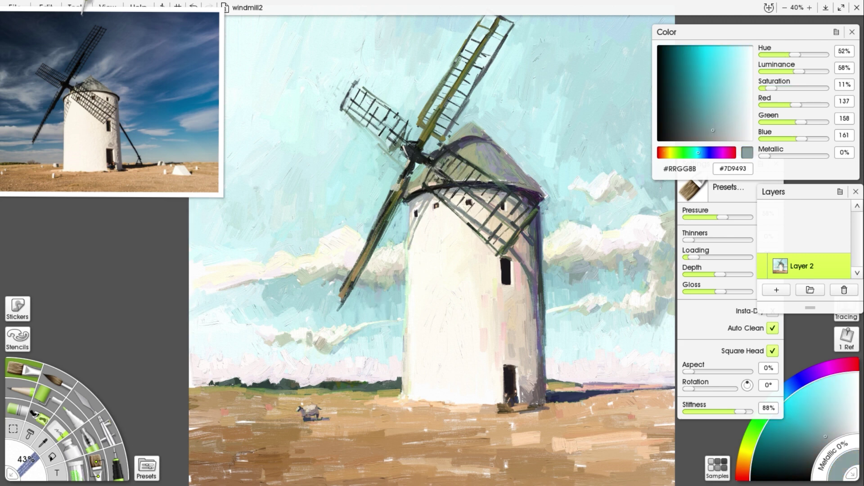
{"action": "left_click", "coordinate": [303, 419], "text": "alt"}
{"action": "left_click", "coordinate": [315, 417], "text": "alt"}
{"action": "left_click", "coordinate": [322, 418], "text": "alt"}
{"action": "left_click", "coordinate": [312, 417], "text": "alt"}
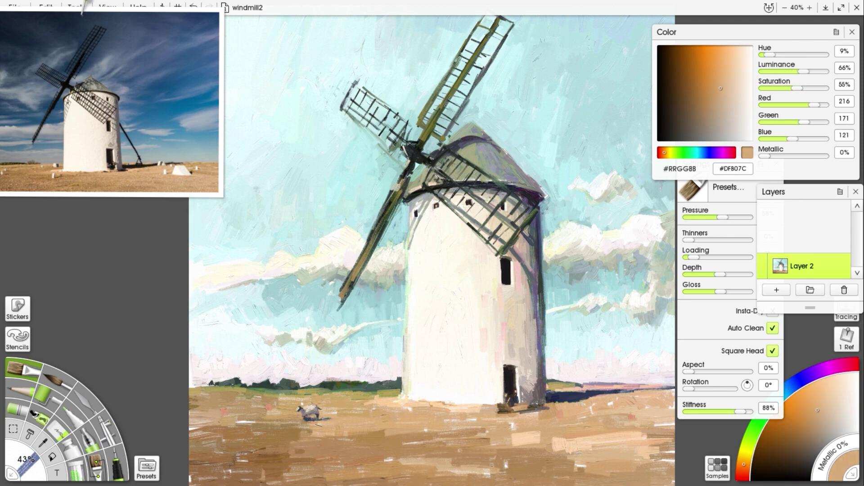
Add a second small figure in dark grey and magenta, shaded with dark blue and orange-brown
{"action": "left_click", "coordinate": [287, 415], "text": "alt"}
{"action": "left_click", "coordinate": [288, 415], "text": "alt"}
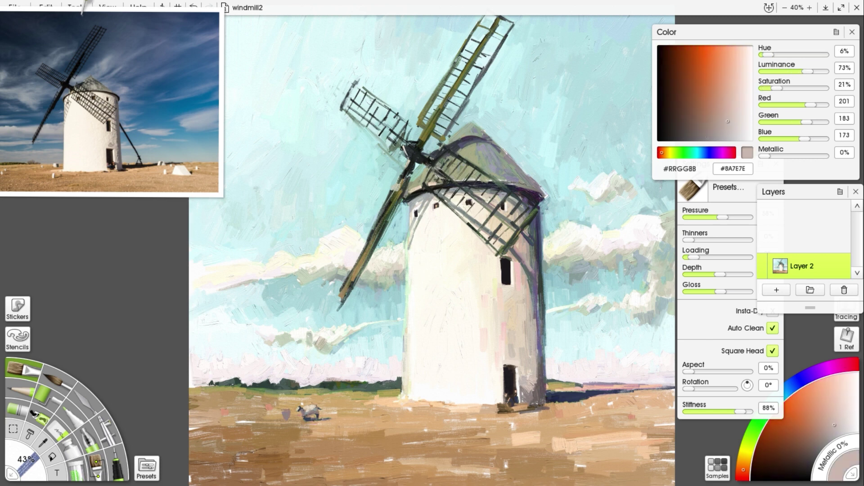
{"action": "left_click", "coordinate": [286, 413], "text": "alt"}
{"action": "left_click", "coordinate": [286, 414], "text": "alt"}
{"action": "left_click", "coordinate": [288, 411], "text": "alt"}
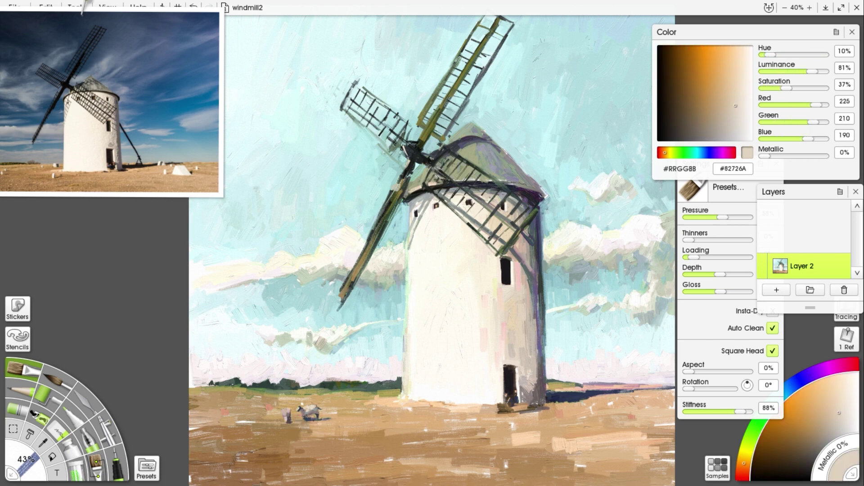
{"action": "left_click", "coordinate": [287, 412], "text": "alt"}
{"action": "left_click", "coordinate": [287, 411], "text": "alt"}
{"action": "left_click", "coordinate": [288, 415], "text": "alt"}
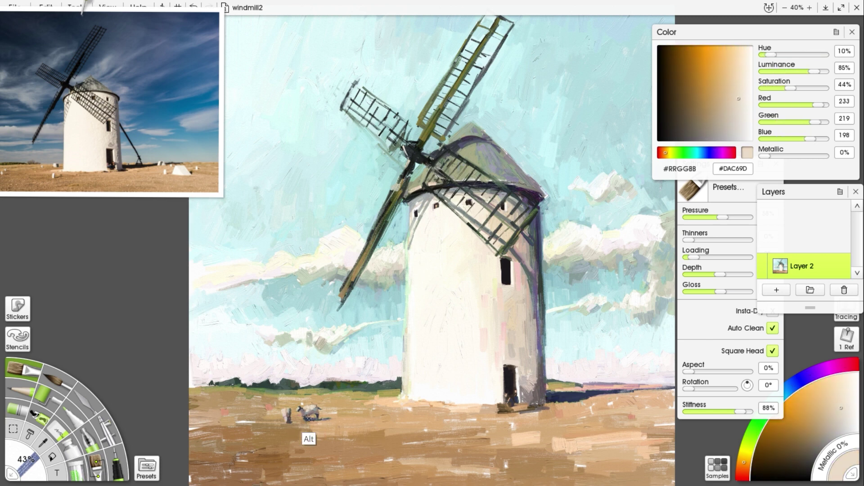
{"action": "left_click", "coordinate": [285, 417], "text": "alt"}
{"action": "left_click", "coordinate": [286, 413], "text": "alt"}
{"action": "left_click", "coordinate": [287, 413], "text": "alt"}
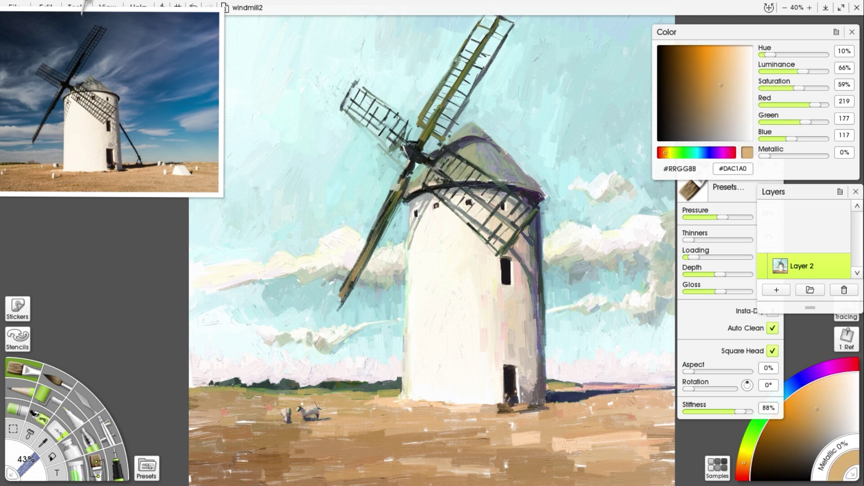
Retouch the ground around the figures with sandy and darker tan strokes
{"action": "left_click", "coordinate": [310, 418], "text": "alt"}
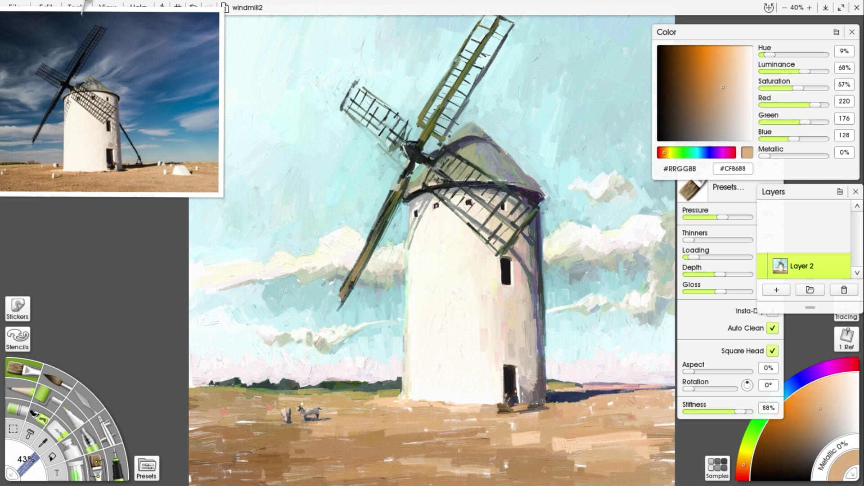
{"action": "left_click", "coordinate": [298, 413], "text": "alt"}
{"action": "left_click", "coordinate": [290, 412], "text": "alt"}
{"action": "left_click", "coordinate": [285, 432], "text": "alt"}
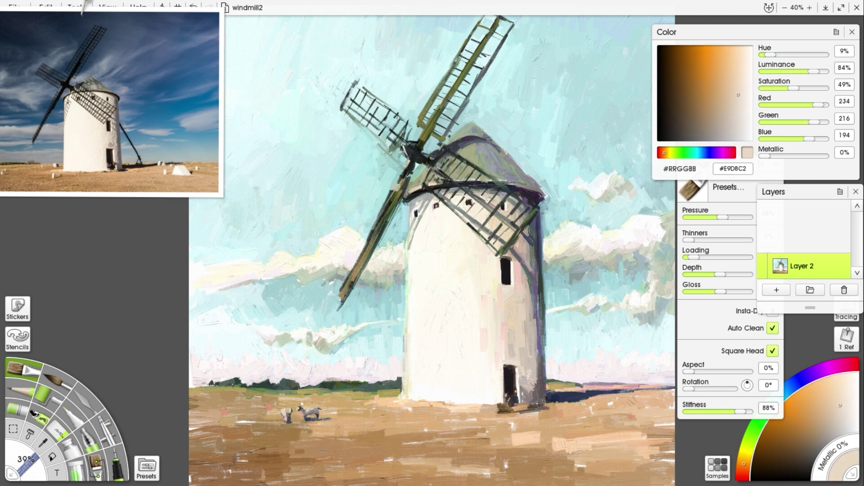
{"action": "left_click", "coordinate": [330, 439], "text": "alt"}
{"action": "left_click", "coordinate": [306, 404], "text": "alt"}
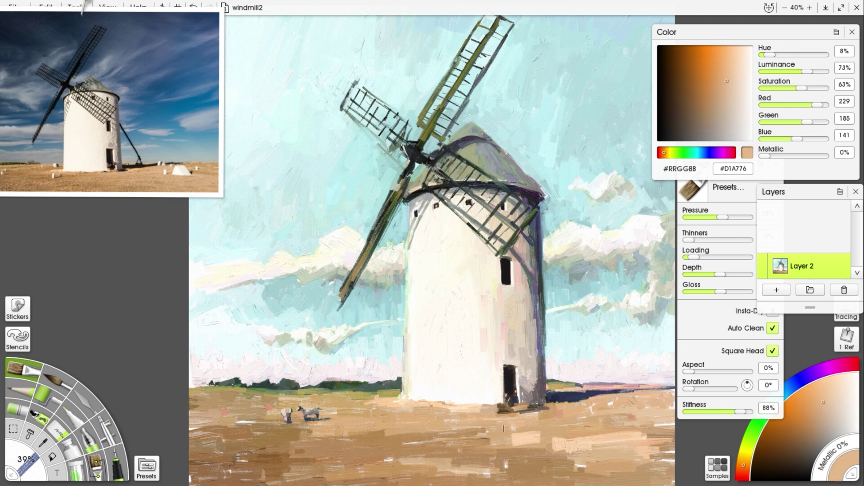
{"action": "left_click", "coordinate": [389, 459], "text": "alt"}
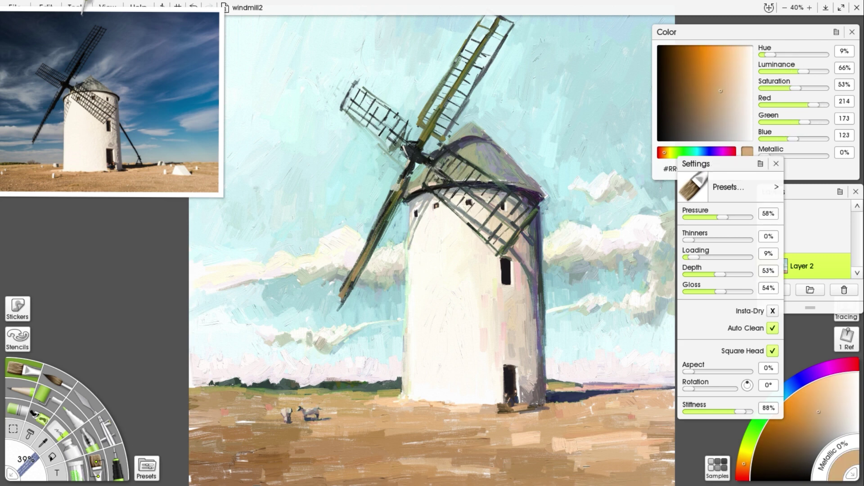
Shrink the oil brush for detail and sample pale cream and mid grey near the sheep
{"action": "left_click", "coordinate": [485, 475], "text": "alt"}
{"action": "left_click", "coordinate": [305, 432], "text": "alt"}
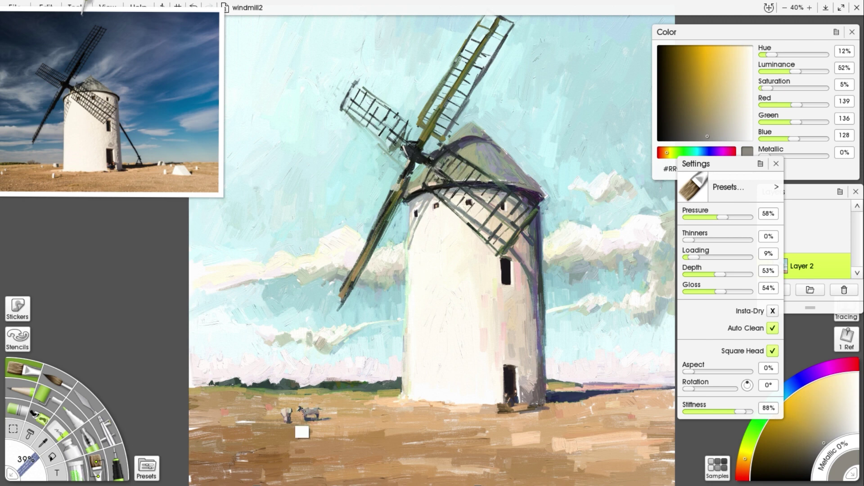
{"action": "left_click", "coordinate": [296, 428], "text": "alt"}
{"action": "key", "text": "bracketleft"}
{"action": "left_click", "coordinate": [314, 408], "text": "alt"}
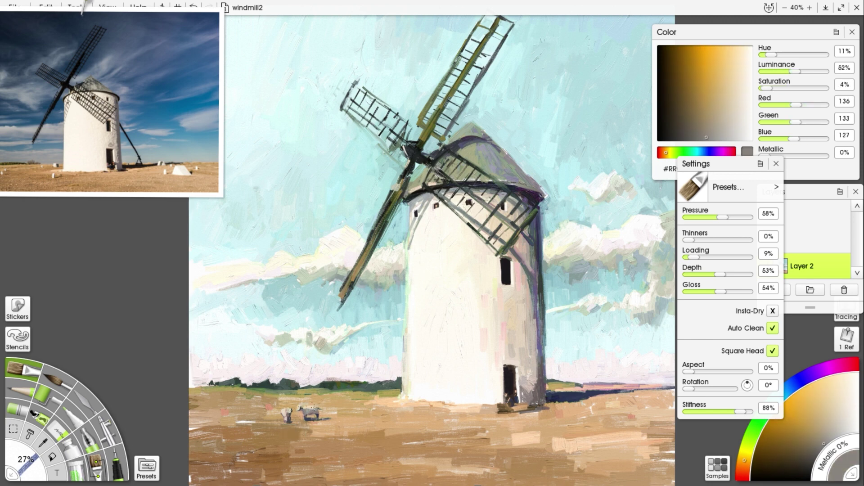
Add light beige highlights, grey-olive tones and dark blue shadow accents in the foreground
{"action": "left_click", "coordinate": [283, 411], "text": "alt"}
{"action": "left_click", "coordinate": [286, 416], "text": "alt"}
{"action": "left_click", "coordinate": [360, 462], "text": "alt"}
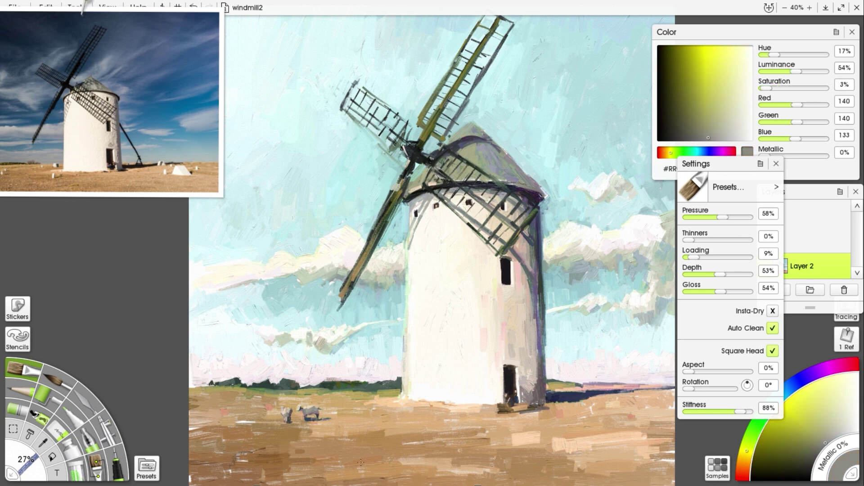
{"action": "left_click", "coordinate": [294, 422], "text": "alt"}
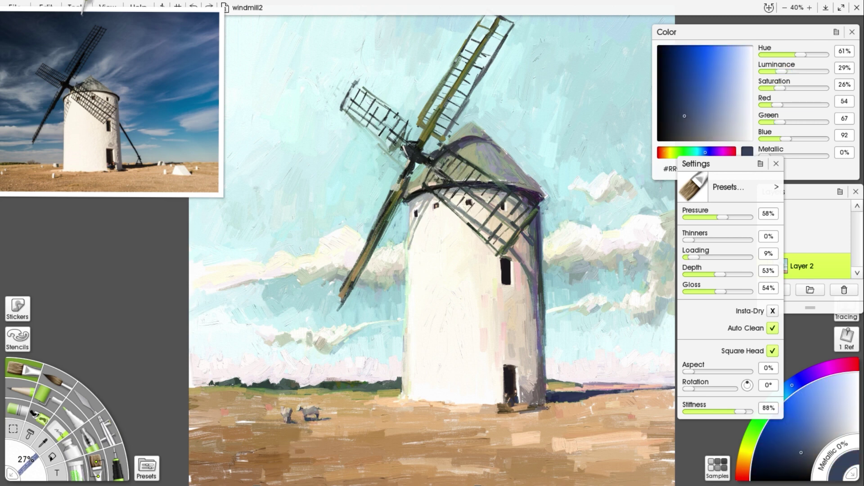
{"action": "left_click", "coordinate": [560, 406], "text": "alt"}
{"action": "left_click", "coordinate": [520, 437], "text": "alt"}
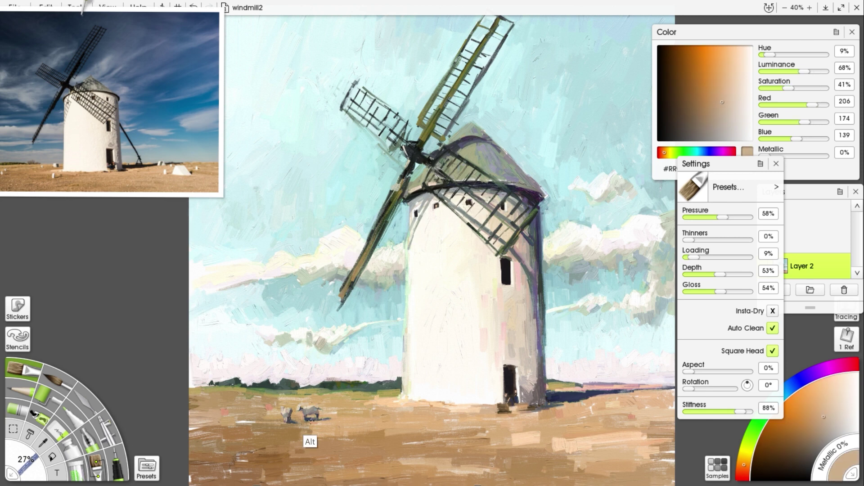
Paint a pale grey stone right of the sheep, shaded with grey and dark blue-grey
{"action": "left_click", "coordinate": [311, 423], "text": "alt"}
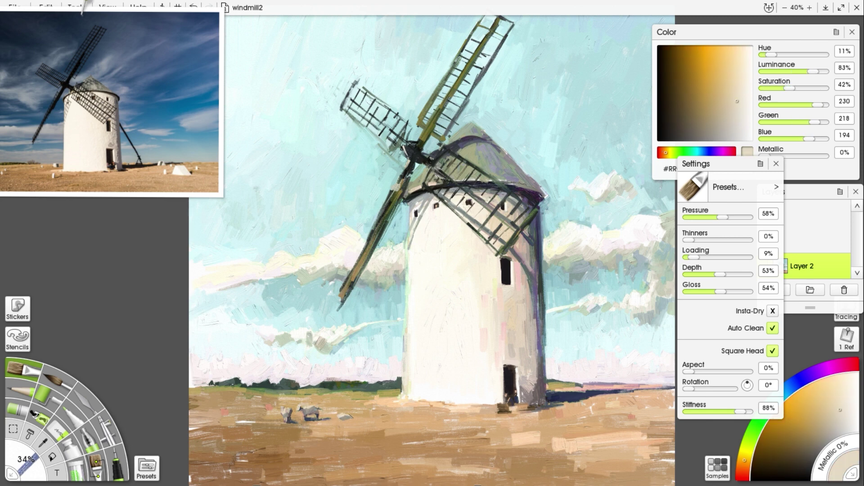
{"action": "left_click", "coordinate": [347, 418], "text": "alt"}
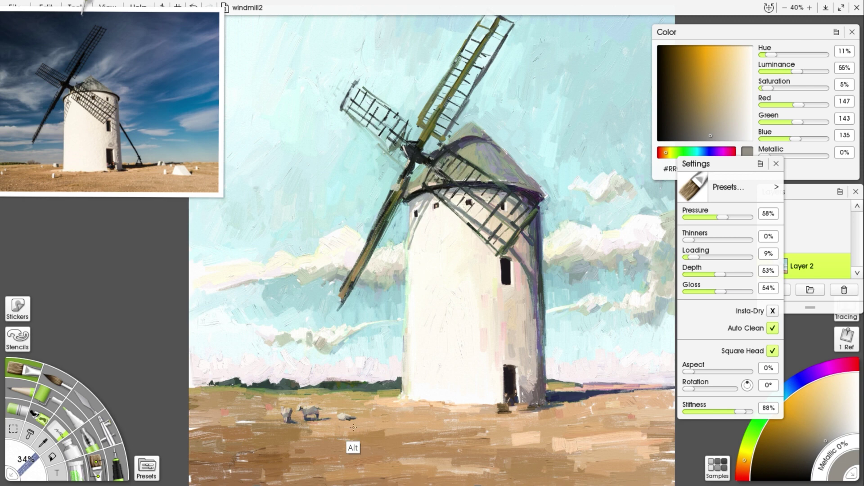
{"action": "left_click", "coordinate": [334, 436], "text": "alt"}
{"action": "left_click", "coordinate": [316, 433], "text": "alt"}
{"action": "left_click", "coordinate": [308, 438], "text": "alt"}
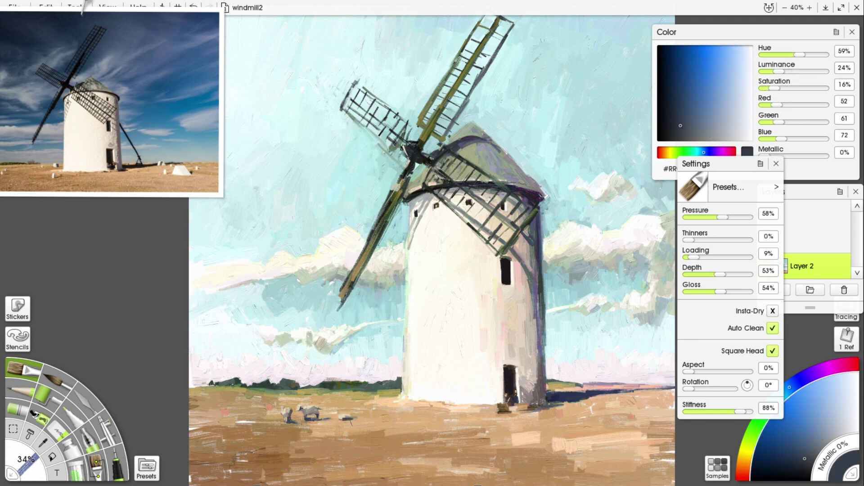
{"action": "left_click", "coordinate": [351, 421], "text": "alt"}
Dab further foreground strokes in grey-green, brown, warm tan and olive
{"action": "left_click", "coordinate": [327, 293], "text": "alt"}
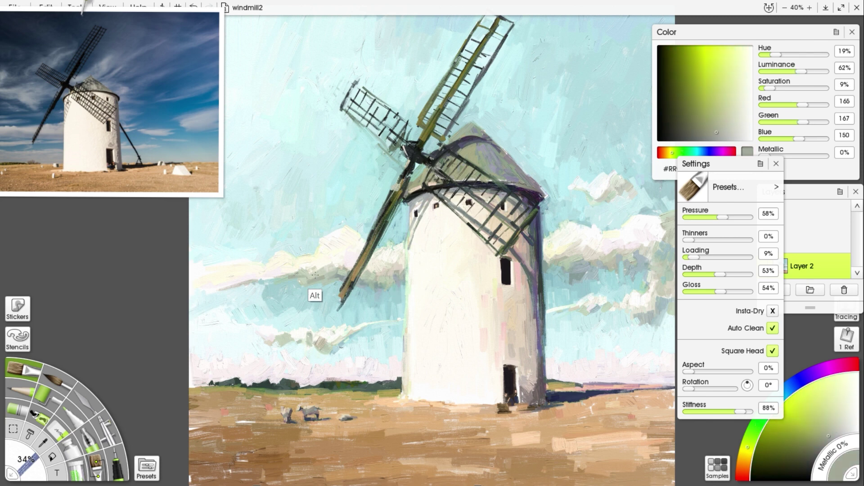
{"action": "left_click", "coordinate": [315, 294], "text": "alt"}
{"action": "left_click", "coordinate": [236, 432], "text": "alt"}
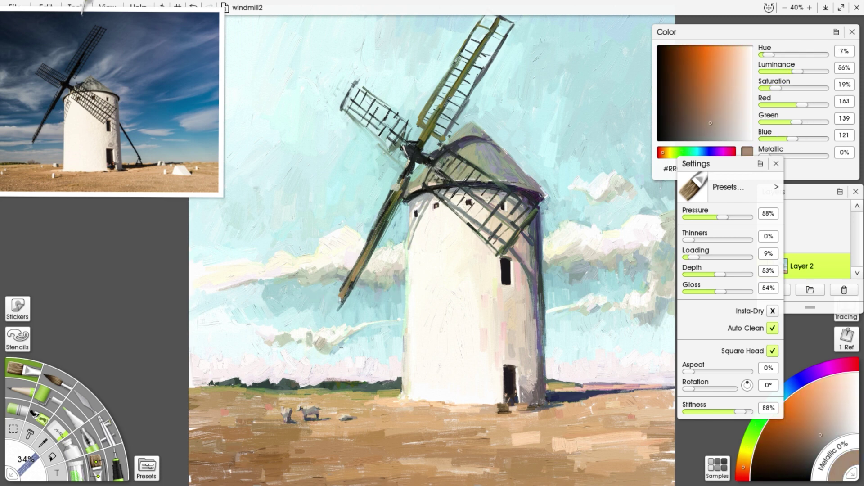
{"action": "left_click", "coordinate": [359, 471], "text": "alt"}
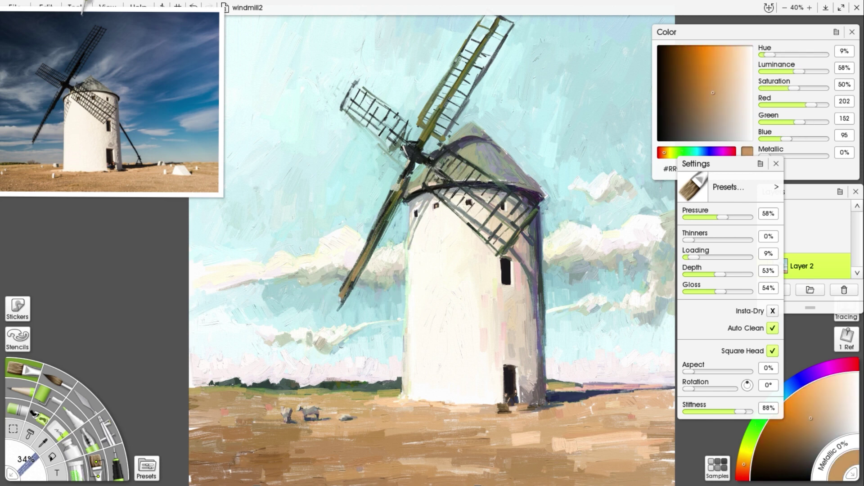
{"action": "left_click", "coordinate": [667, 449], "text": "alt"}
{"action": "left_click", "coordinate": [457, 70], "text": "alt"}
Sample the sail's olive, then pale cyan sky beside the upper sail
{"action": "left_click", "coordinate": [463, 92], "text": "alt"}
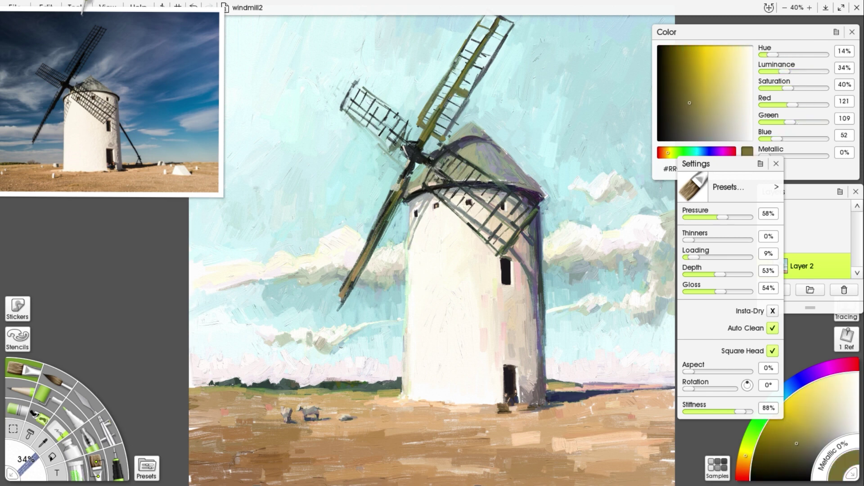
{"action": "left_click", "coordinate": [470, 97], "text": "alt"}
{"action": "left_click", "coordinate": [490, 45], "text": "alt"}
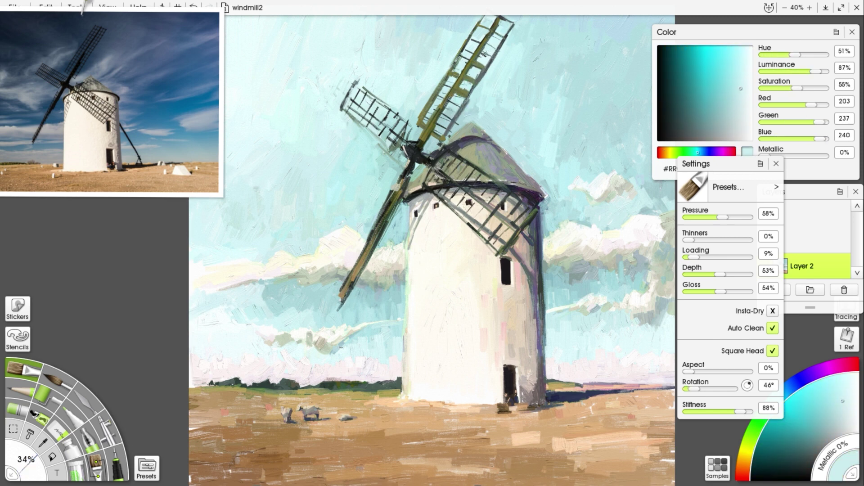
{"action": "left_click", "coordinate": [482, 54], "text": "alt"}
{"action": "left_click", "coordinate": [471, 58], "text": "alt"}
{"action": "left_click", "coordinate": [455, 71], "text": "alt"}
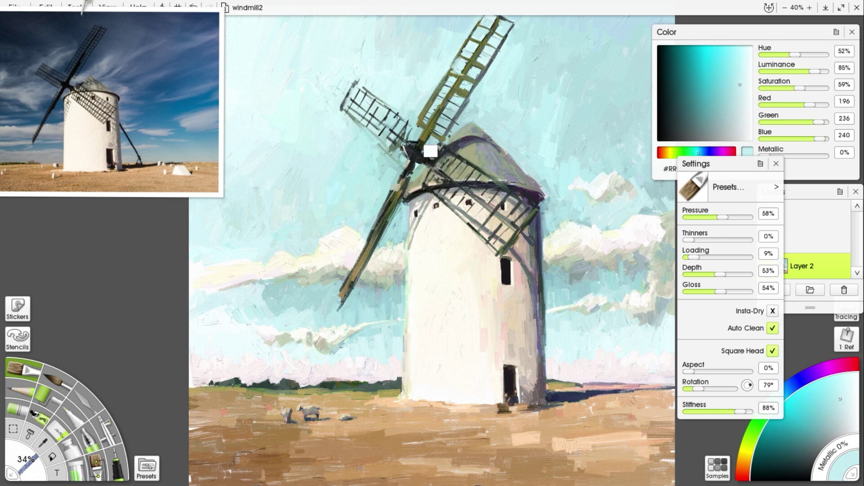
Sample cyan between the slats, then dark olive from the sail frame and upper sail
{"action": "left_click", "coordinate": [457, 67], "text": "alt"}
{"action": "left_click", "coordinate": [470, 92], "text": "alt"}
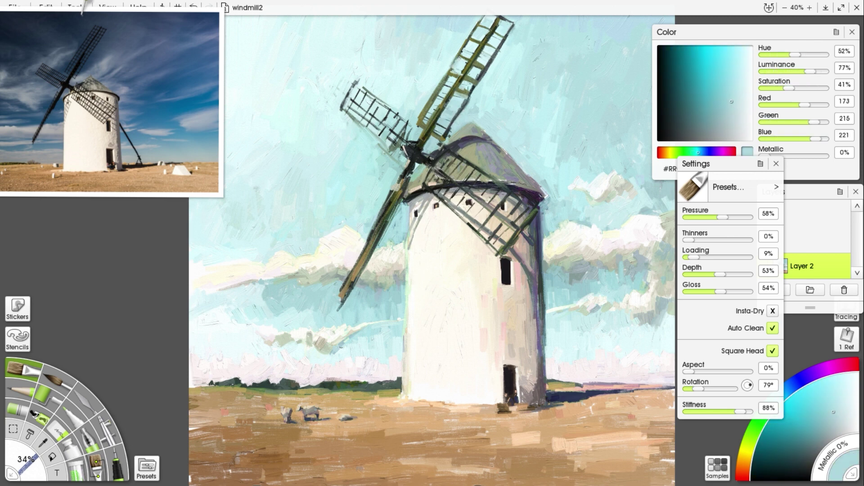
{"action": "left_click", "coordinate": [459, 99], "text": "alt"}
{"action": "left_click", "coordinate": [439, 124], "text": "alt"}
{"action": "left_click", "coordinate": [460, 104], "text": "alt"}
{"action": "left_click", "coordinate": [450, 96], "text": "alt"}
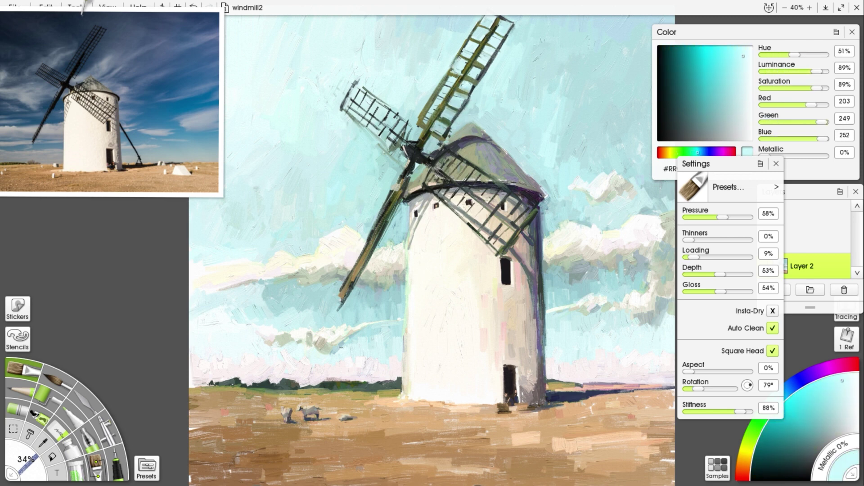
{"action": "left_click", "coordinate": [442, 91], "text": "alt"}
{"action": "left_click", "coordinate": [458, 108], "text": "alt"}
Load pale cyan for painting the gaps between the upper sail's slats
{"action": "left_click", "coordinate": [459, 87], "text": "alt"}
{"action": "left_click", "coordinate": [452, 83], "text": "alt"}
{"action": "left_click", "coordinate": [439, 78], "text": "alt"}
{"action": "left_click", "coordinate": [459, 85], "text": "alt"}
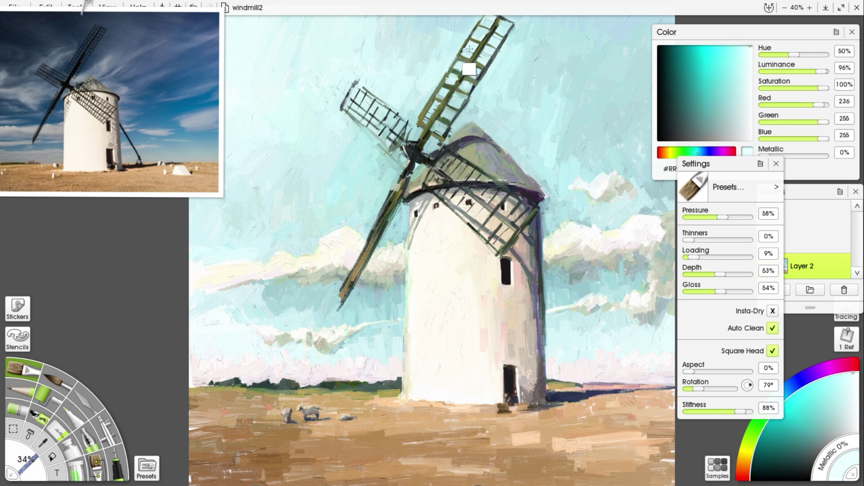
{"action": "left_click", "coordinate": [469, 67], "text": "alt"}
{"action": "left_click", "coordinate": [472, 51], "text": "alt"}
Try pale, darker and greyer sky cyans, ending on the sail's olive
{"action": "left_click", "coordinate": [494, 45], "text": "alt"}
{"action": "left_click", "coordinate": [477, 104], "text": "alt"}
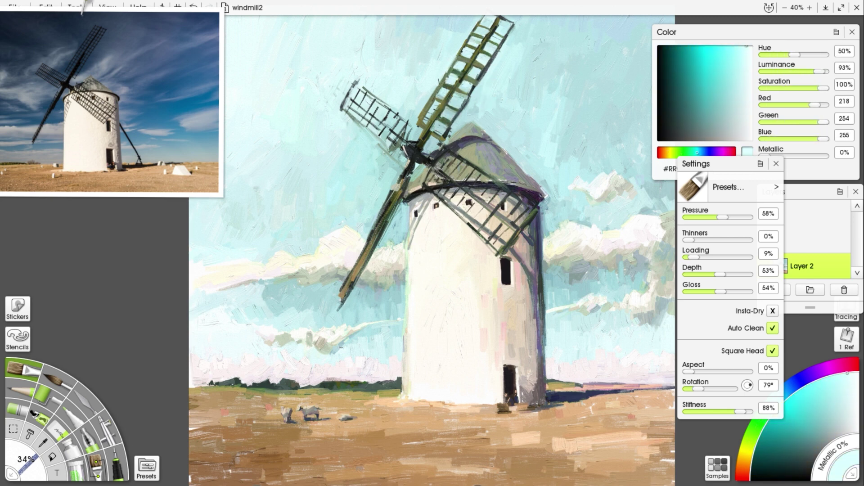
{"action": "left_click", "coordinate": [442, 79], "text": "alt"}
{"action": "left_click", "coordinate": [469, 82], "text": "alt"}
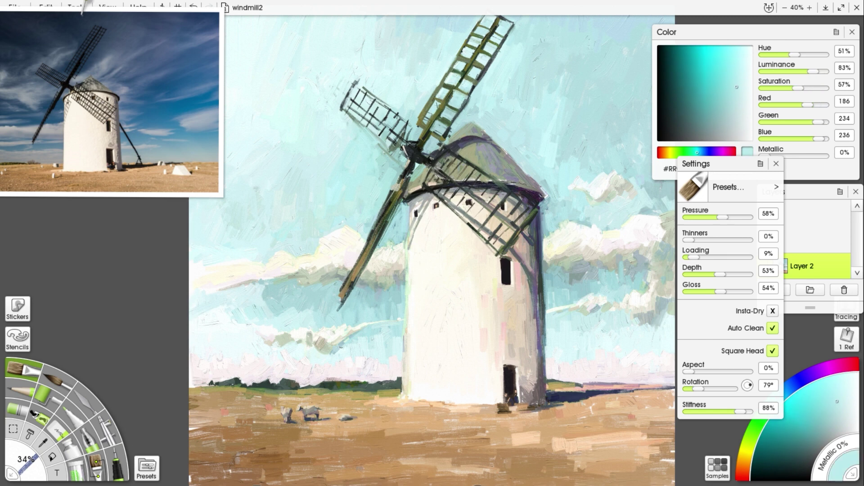
{"action": "left_click", "coordinate": [504, 65], "text": "alt"}
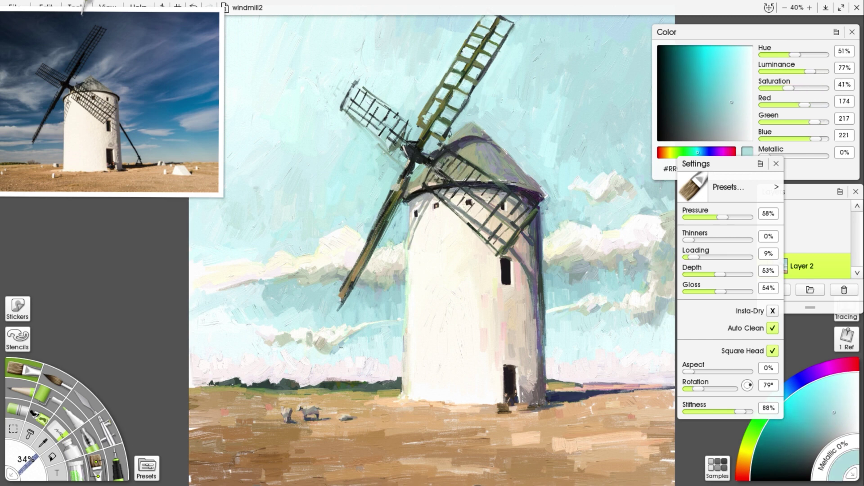
{"action": "left_click", "coordinate": [439, 122], "text": "alt"}
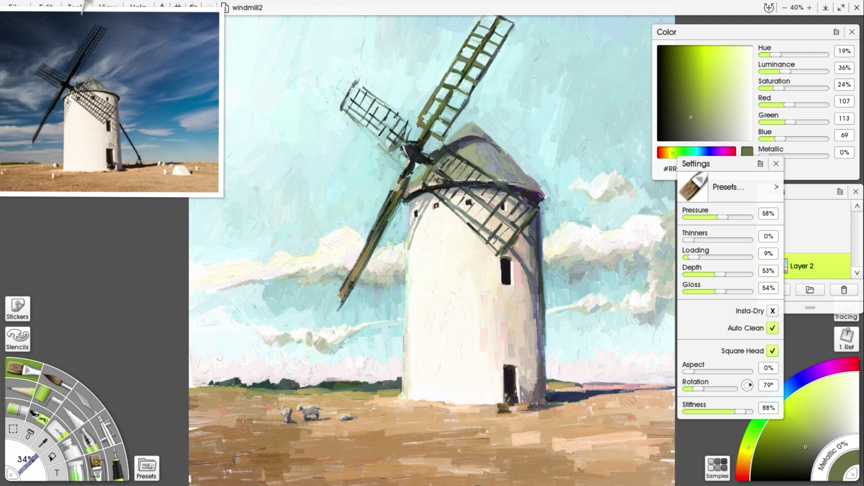
Sample grey-olive and blue-grey around the lower sail and cap, then dark slat green
{"action": "left_click", "coordinate": [443, 178], "text": "alt"}
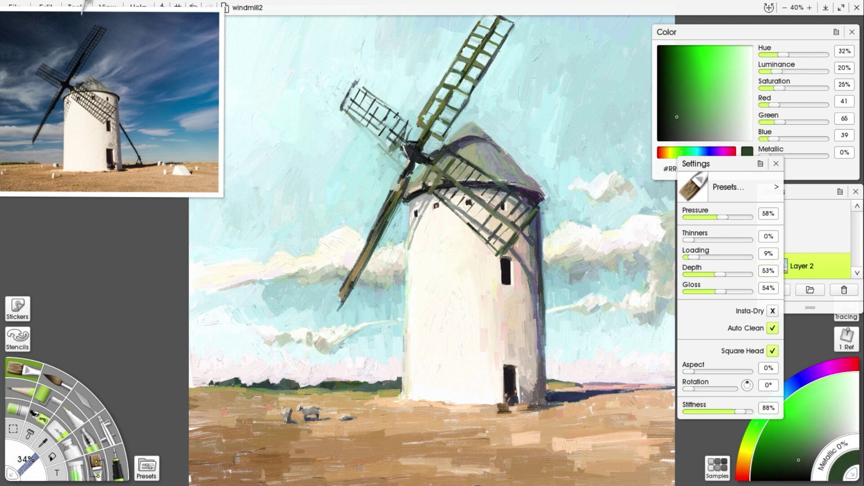
{"action": "left_click", "coordinate": [456, 179], "text": "alt"}
{"action": "left_click", "coordinate": [456, 180], "text": "alt"}
{"action": "left_click", "coordinate": [427, 218], "text": "alt"}
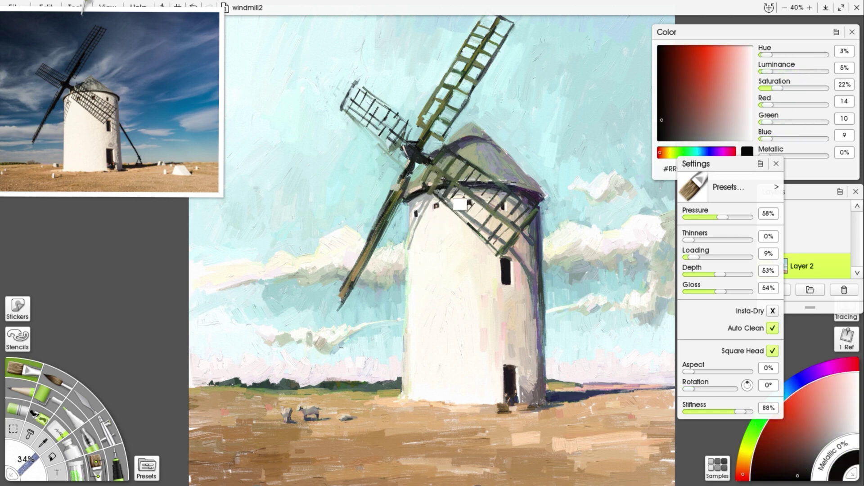
{"action": "left_click", "coordinate": [457, 208], "text": "alt"}
{"action": "left_click", "coordinate": [473, 210], "text": "alt"}
{"action": "left_click", "coordinate": [457, 221], "text": "alt"}
{"action": "left_click", "coordinate": [428, 218], "text": "alt"}
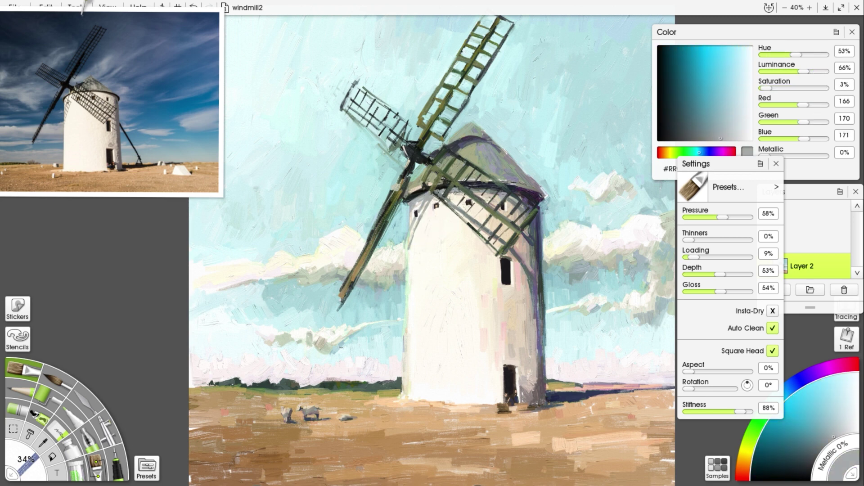
{"action": "left_click", "coordinate": [439, 185], "text": "alt"}
Try beige from the tower wall, then greens from the sail slats and frame
{"action": "left_click", "coordinate": [495, 255], "text": "alt"}
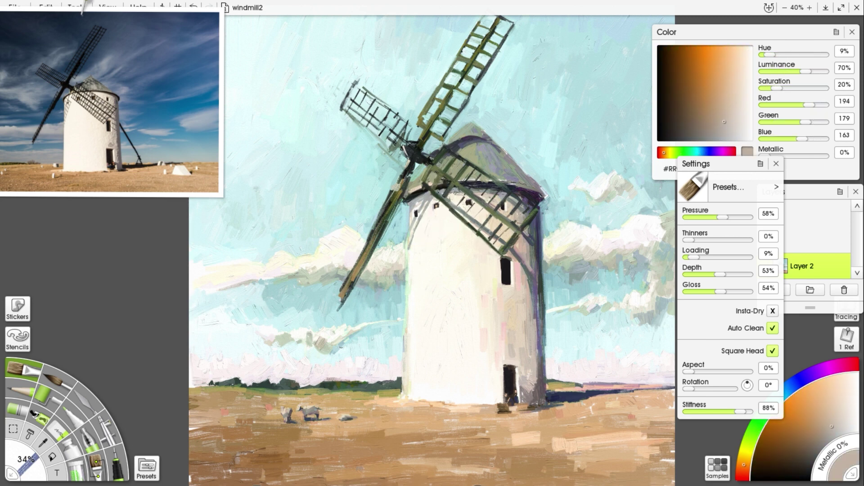
{"action": "left_click", "coordinate": [518, 229], "text": "alt"}
{"action": "left_click", "coordinate": [518, 229], "text": "alt"}
{"action": "left_click", "coordinate": [492, 200], "text": "alt"}
{"action": "left_click", "coordinate": [473, 209], "text": "alt"}
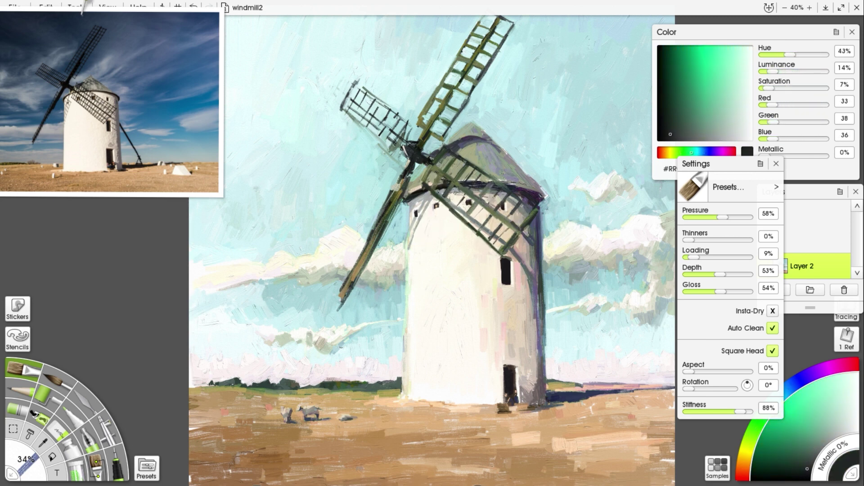
{"action": "left_click", "coordinate": [506, 233], "text": "alt"}
{"action": "left_click", "coordinate": [506, 232], "text": "alt"}
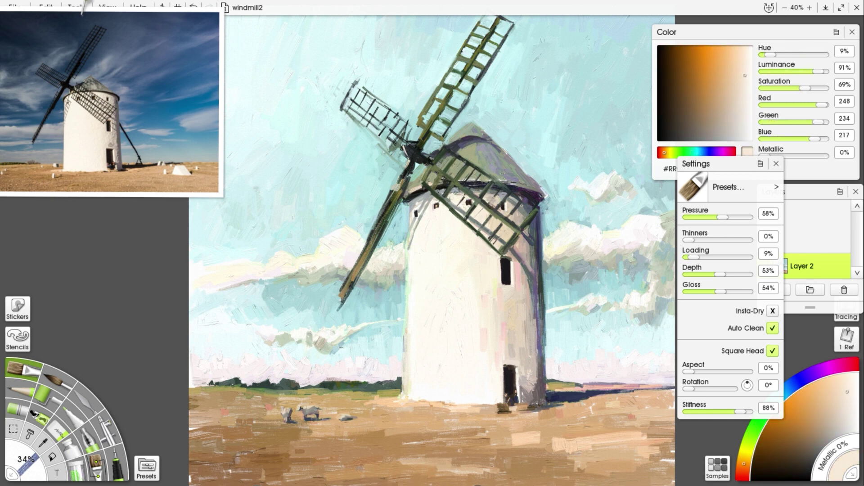
{"action": "left_click", "coordinate": [506, 233], "text": "alt"}
{"action": "left_click", "coordinate": [506, 233], "text": "alt"}
Sample grey-greens and the near-black green of the blades
{"action": "left_click", "coordinate": [508, 214], "text": "alt"}
{"action": "left_click", "coordinate": [469, 180], "text": "alt"}
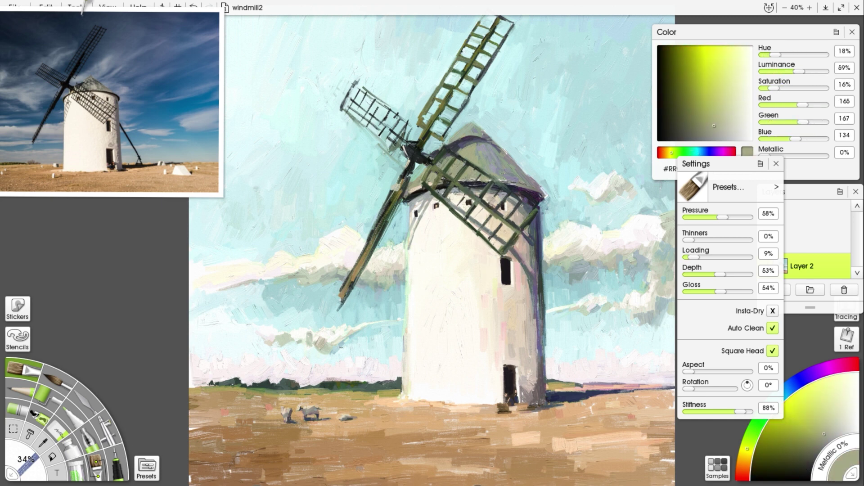
{"action": "left_click", "coordinate": [491, 191], "text": "alt"}
{"action": "left_click", "coordinate": [475, 180], "text": "alt"}
{"action": "left_click", "coordinate": [458, 231], "text": "alt"}
{"action": "left_click", "coordinate": [455, 234], "text": "alt"}
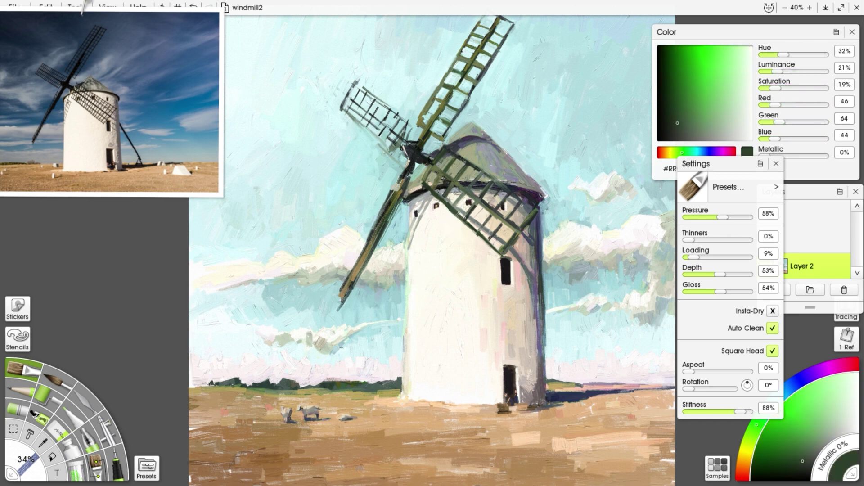
{"action": "left_click", "coordinate": [427, 171], "text": "alt"}
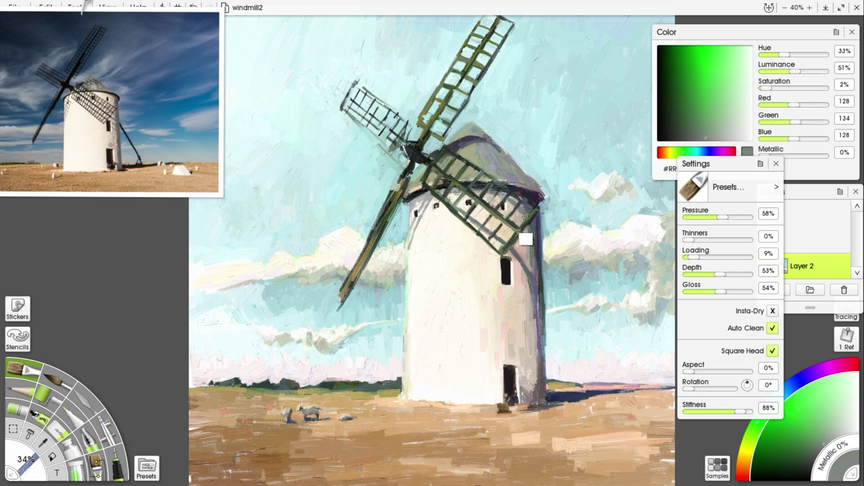
Try olive and dark green tones, ending on light cyan from the sky
{"action": "left_click", "coordinate": [533, 272], "text": "alt"}
{"action": "left_click", "coordinate": [383, 152], "text": "alt"}
{"action": "left_click", "coordinate": [384, 152], "text": "alt"}
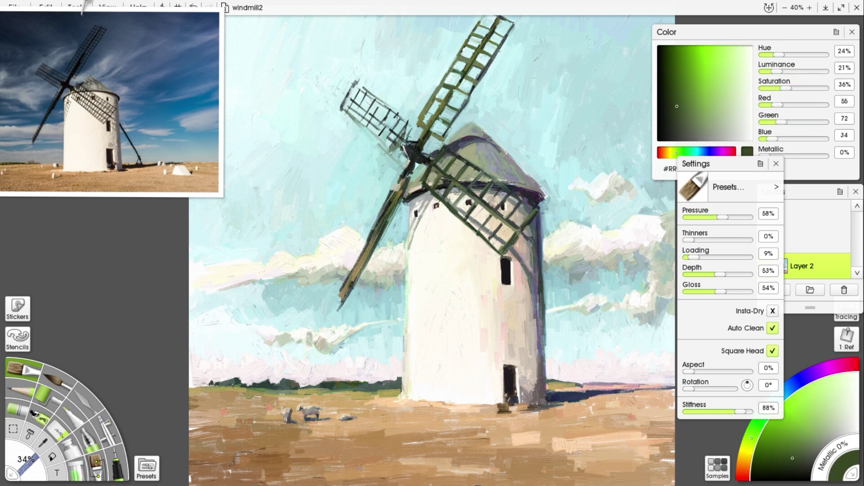
{"action": "left_click", "coordinate": [397, 143], "text": "alt"}
{"action": "left_click", "coordinate": [405, 140], "text": "alt"}
Paint light sky cyan over the left blade's lattice
{"action": "left_click", "coordinate": [378, 135], "text": "alt"}
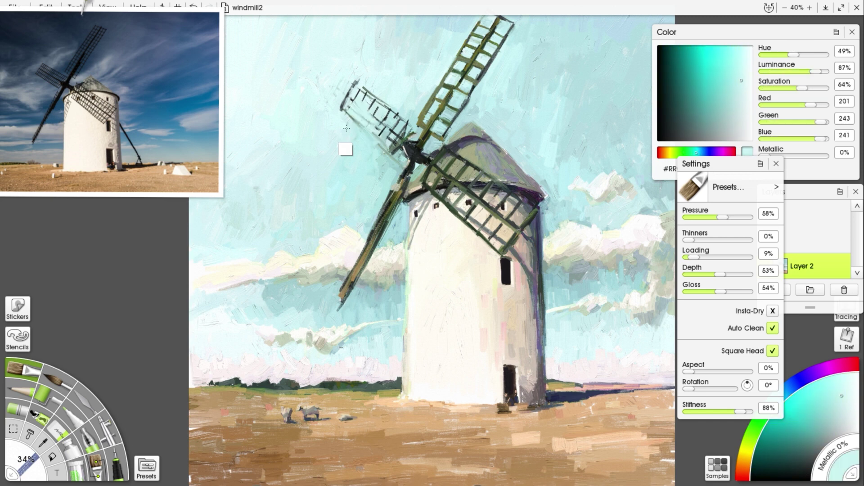
{"action": "left_click", "coordinate": [374, 135], "text": "alt"}
{"action": "left_click_drag", "start_coordinate": [374, 135], "coordinate": [396, 154]}
{"action": "left_click_drag", "start_coordinate": [387, 119], "coordinate": [420, 141]}
Paint a straight dark-green spar up the left blade
{"action": "left_click", "coordinate": [416, 146], "text": "alt"}
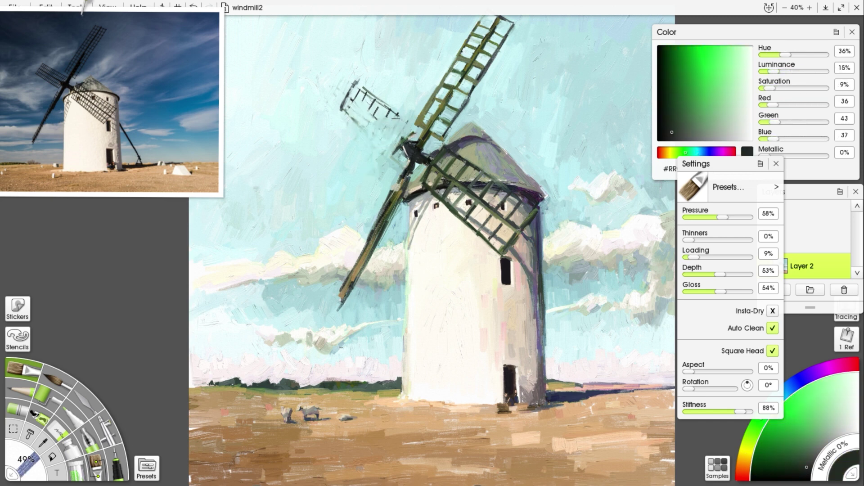
{"action": "left_click", "coordinate": [382, 106], "text": "alt"}
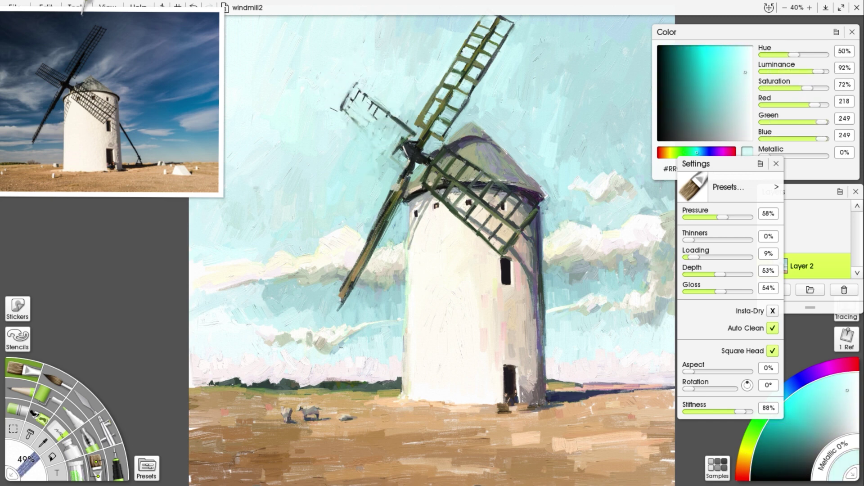
{"action": "left_click", "coordinate": [369, 131], "text": "alt"}
{"action": "left_click", "coordinate": [412, 152], "text": "alt"}
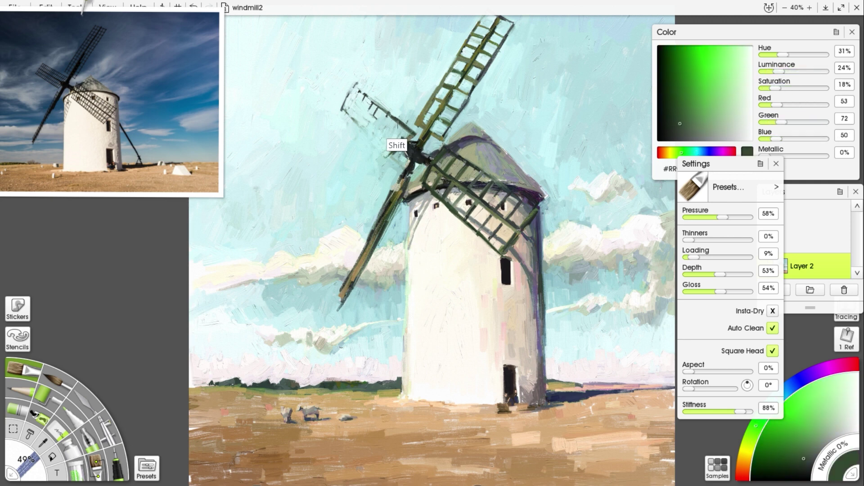
{"action": "left_click_drag", "start_coordinate": [408, 145], "coordinate": [350, 99]}
Touch up sky between the left blade's slats and add small olive marks with a smaller brush
{"action": "left_click", "coordinate": [344, 93], "text": "alt"}
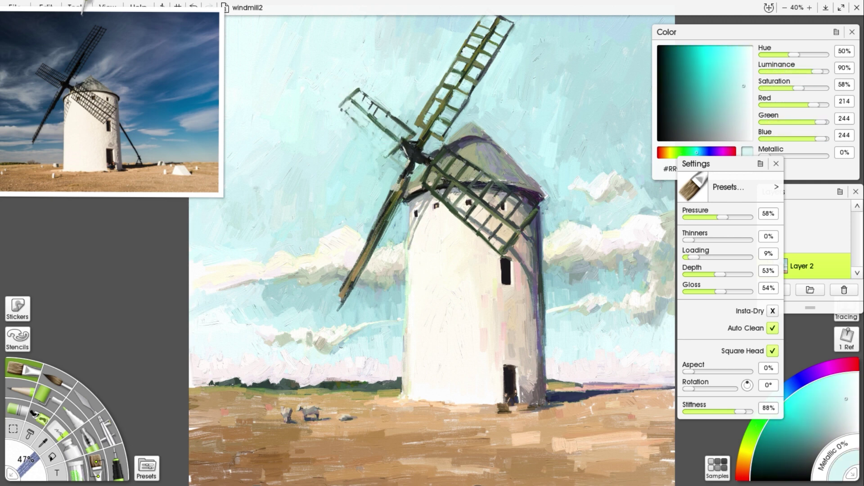
{"action": "left_click_drag", "start_coordinate": [361, 96], "coordinate": [388, 121]}
{"action": "left_click", "coordinate": [403, 141], "text": "alt"}
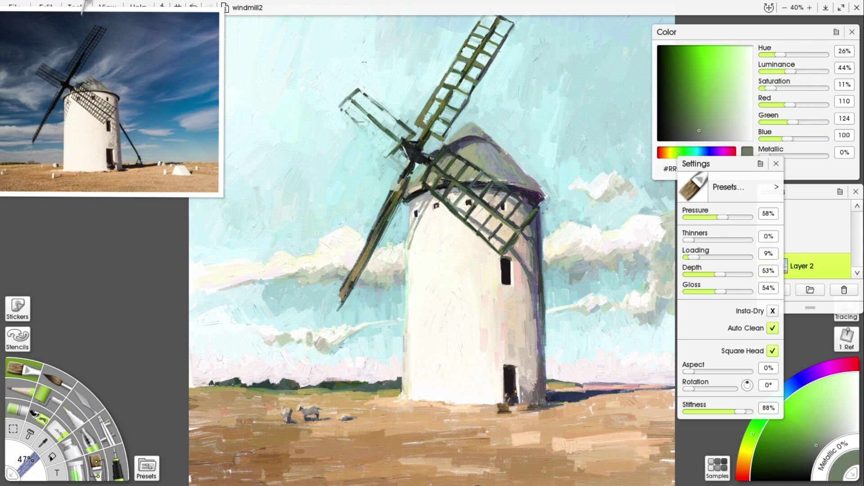
{"action": "left_click", "coordinate": [391, 222], "text": "alt"}
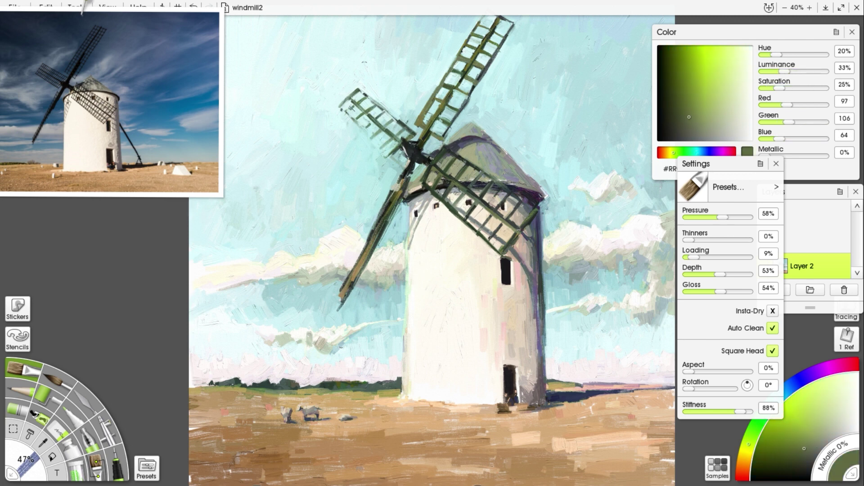
{"action": "left_click", "coordinate": [367, 140], "text": "alt"}
{"action": "left_click", "coordinate": [364, 134], "text": "alt"}
{"action": "key", "text": "bracketleft"}
{"action": "key", "text": "bracketleft"}
{"action": "key", "text": "bracketleft"}
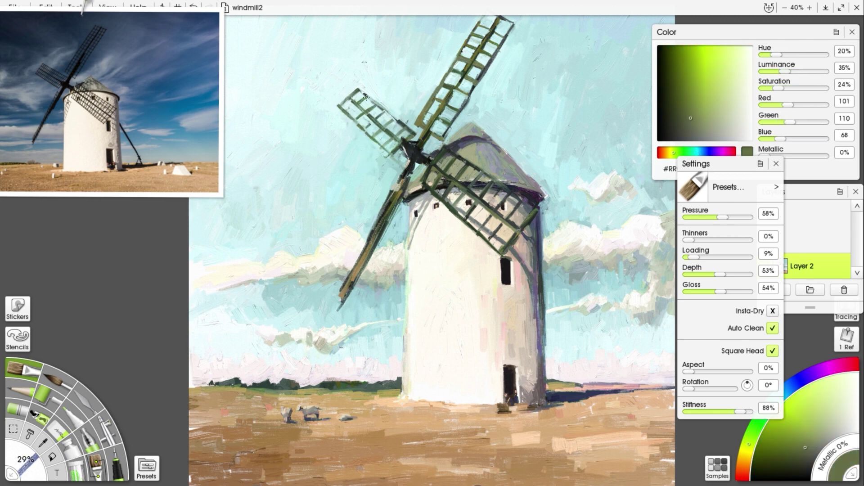
{"action": "left_click_drag", "start_coordinate": [349, 108], "coordinate": [359, 96]}
Load an even lighter sky cyan and switch to the Palette Knife
{"action": "left_click", "coordinate": [363, 106], "text": "alt"}
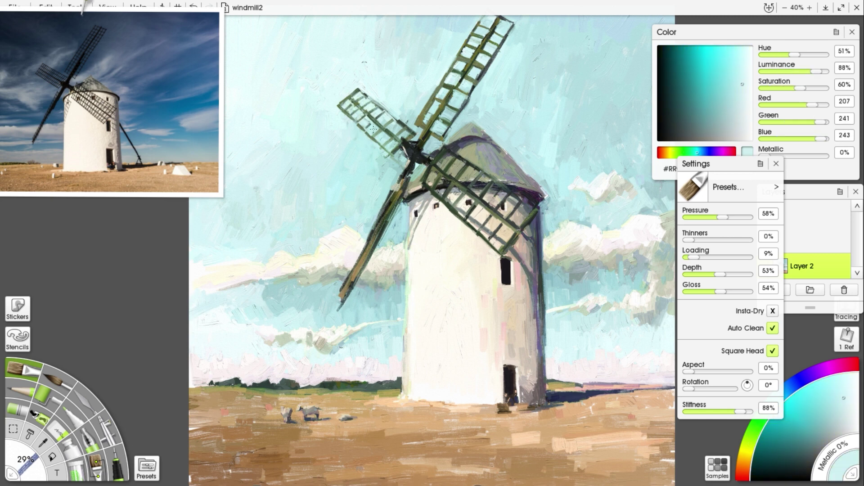
{"action": "left_click", "coordinate": [423, 120], "text": "alt"}
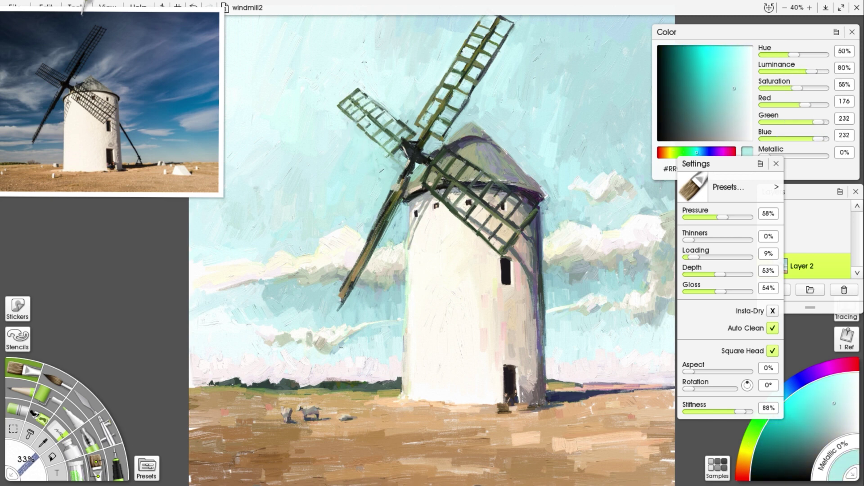
{"action": "left_click", "coordinate": [393, 167], "text": "alt"}
{"action": "left_click", "coordinate": [409, 135], "text": "alt"}
{"action": "left_click", "coordinate": [390, 158], "text": "alt"}
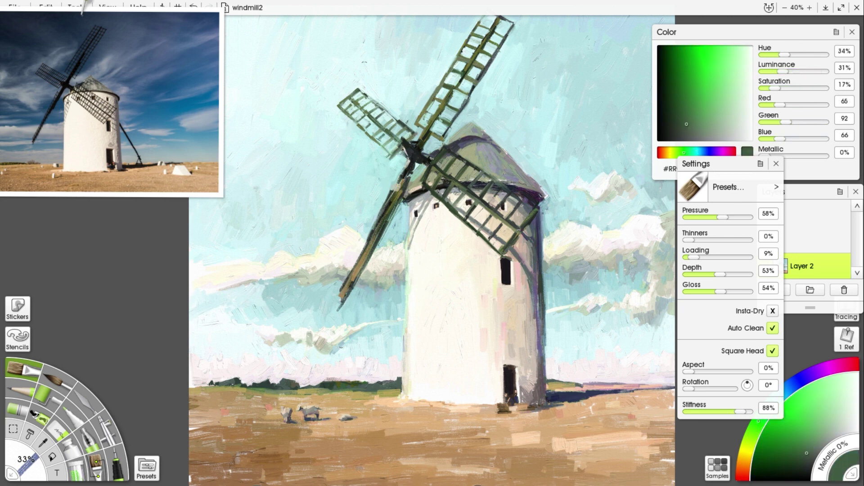
{"action": "left_click", "coordinate": [387, 121], "text": "alt"}
{"action": "left_click", "coordinate": [407, 100], "text": "alt"}
{"action": "left_click", "coordinate": [363, 49], "text": "alt"}
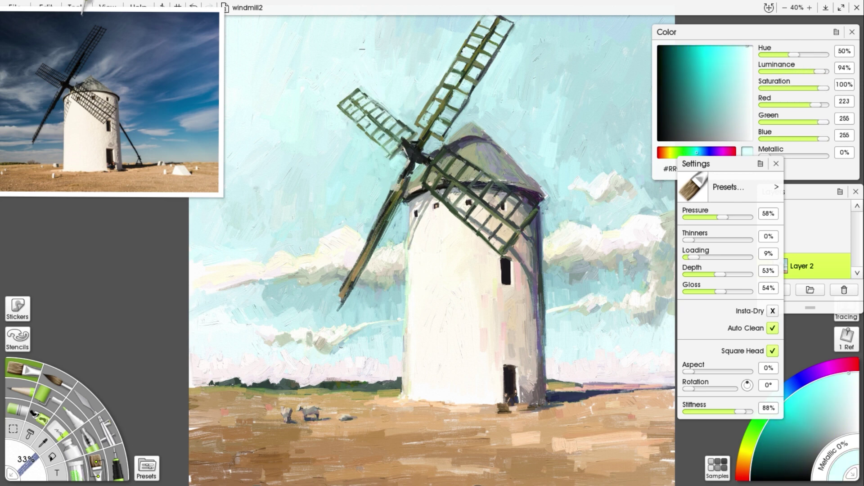
{"action": "left_click", "coordinate": [85, 395]}
{"action": "left_click", "coordinate": [375, 150], "text": "alt"}
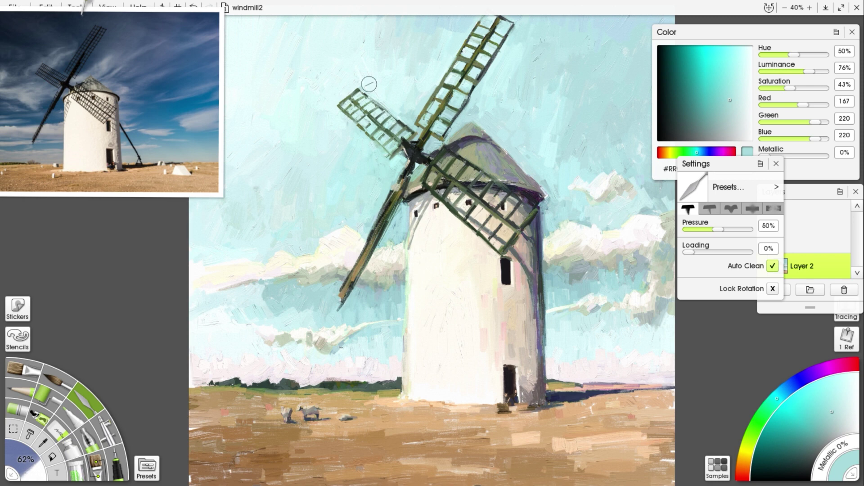
Return to the oil brush and load the Fast Oils 'chunky with energy' preset
{"action": "left_click", "coordinate": [459, 73], "text": "alt"}
{"action": "left_click", "coordinate": [22, 370]}
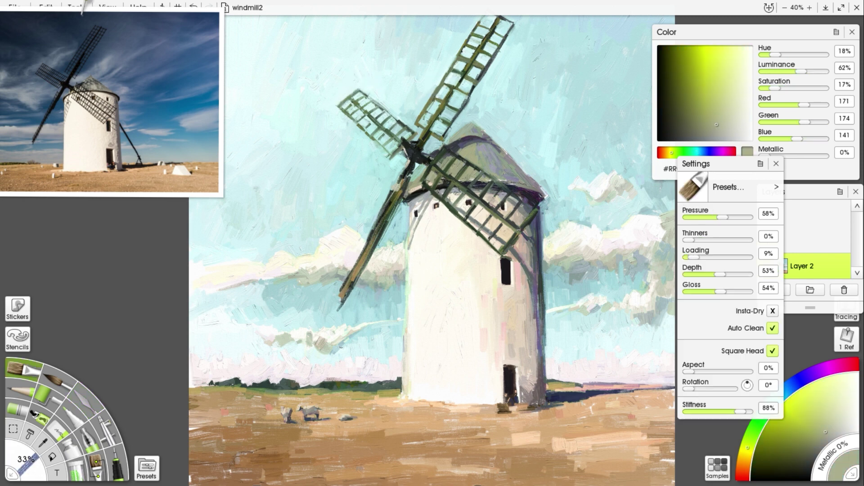
{"action": "left_click", "coordinate": [421, 175], "text": "alt"}
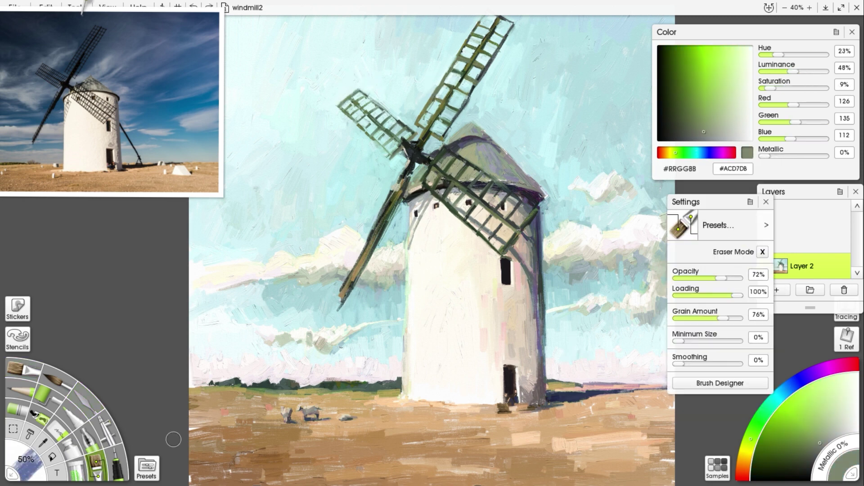
{"action": "left_click", "coordinate": [146, 468]}
{"action": "left_click", "coordinate": [523, 180]}
{"action": "scroll", "coordinate": [626, 189], "scroll_direction": "down", "scroll_amount": 3}
{"action": "left_click", "coordinate": [618, 235]}
{"action": "left_click", "coordinate": [422, 135], "text": "alt"}
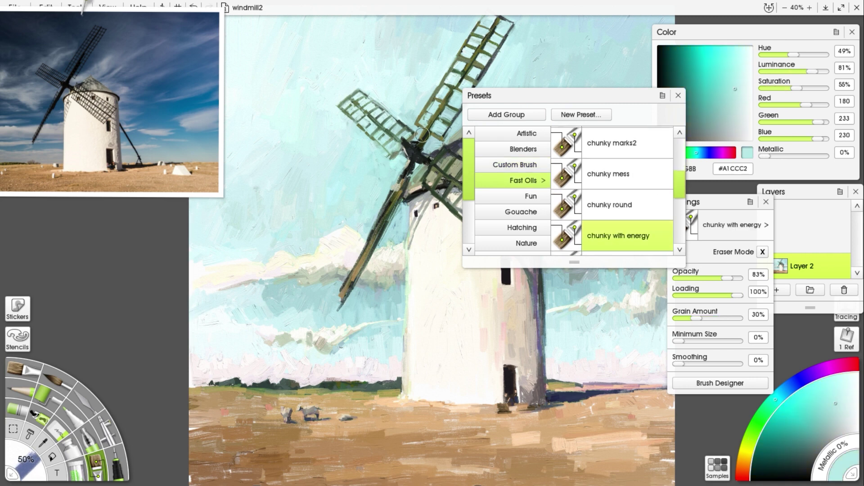
Draw a dark green pencil line along the upper-left sail
{"action": "left_click", "coordinate": [408, 131], "text": "alt"}
{"action": "left_click", "coordinate": [393, 154], "text": "alt"}
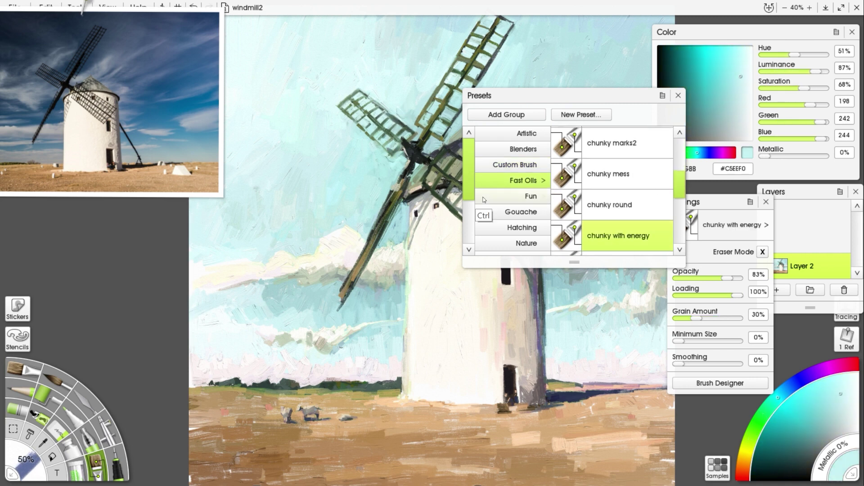
{"action": "key", "text": "p"}
{"action": "left_click", "coordinate": [356, 100], "text": "alt"}
{"action": "left_click_drag", "start_coordinate": [359, 94], "coordinate": [405, 124]}
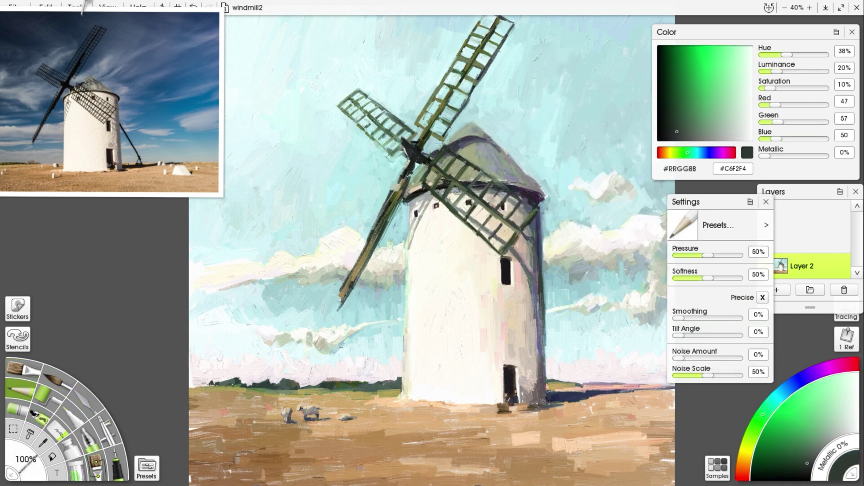
Return to the Oil Brush carrying a pale sky cyan
{"action": "left_click", "coordinate": [394, 188], "text": "alt"}
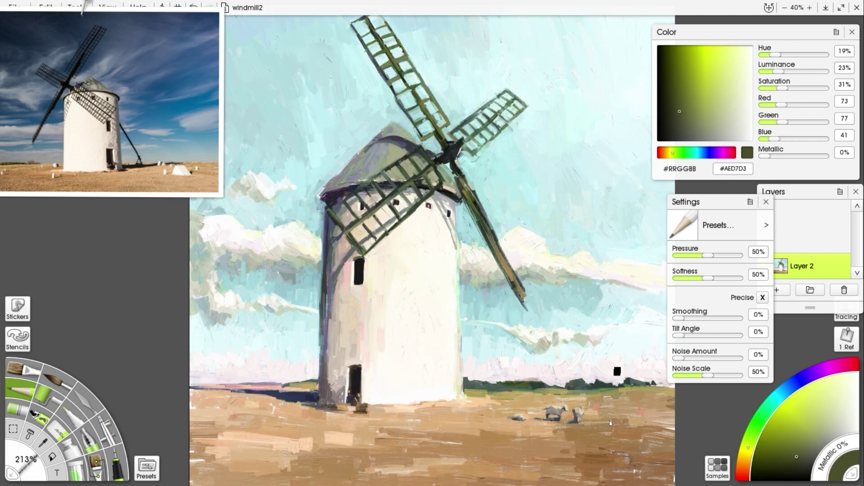
{"action": "key", "text": "o"}
{"action": "left_click", "coordinate": [332, 137], "text": "alt"}
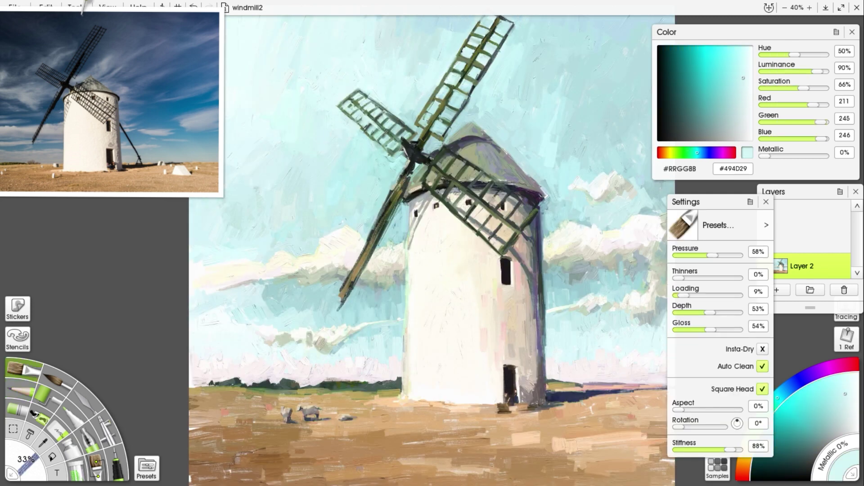
{"action": "left_click", "coordinate": [376, 169], "text": "alt"}
Sample lighter cyan, the sail's dark green and a darker cyan near the sail
{"action": "left_click", "coordinate": [351, 86], "text": "alt"}
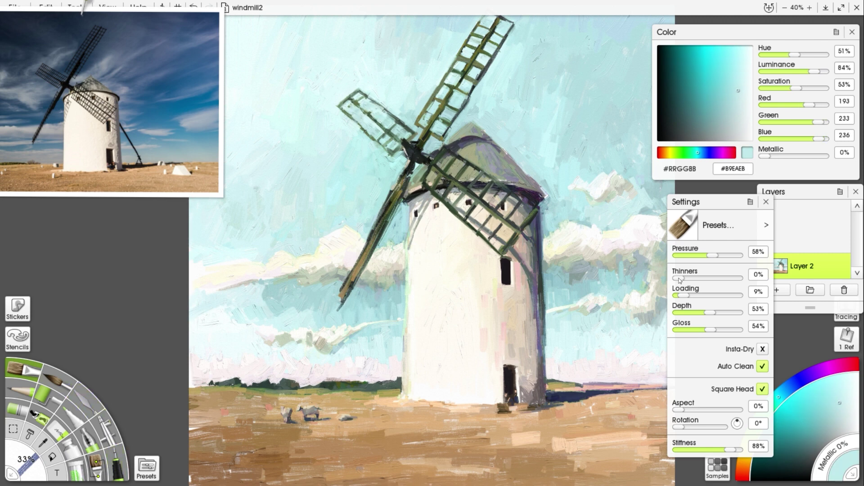
{"action": "left_click", "coordinate": [381, 127], "text": "alt"}
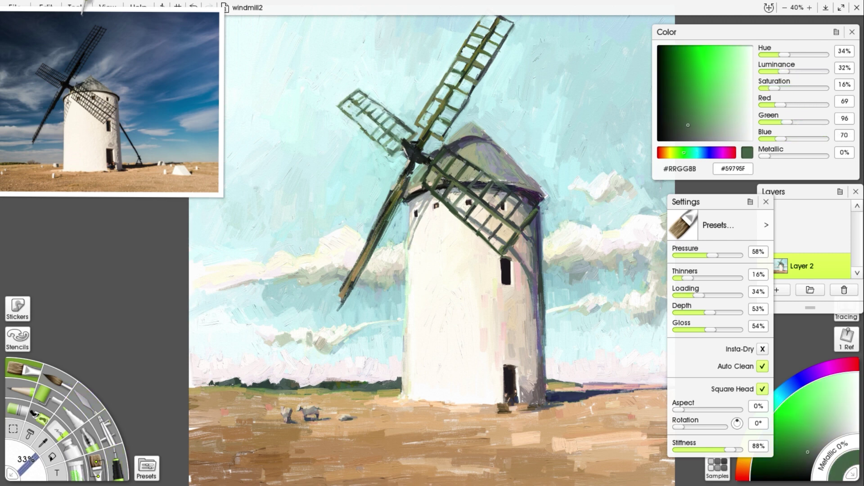
{"action": "left_click", "coordinate": [374, 90], "text": "alt"}
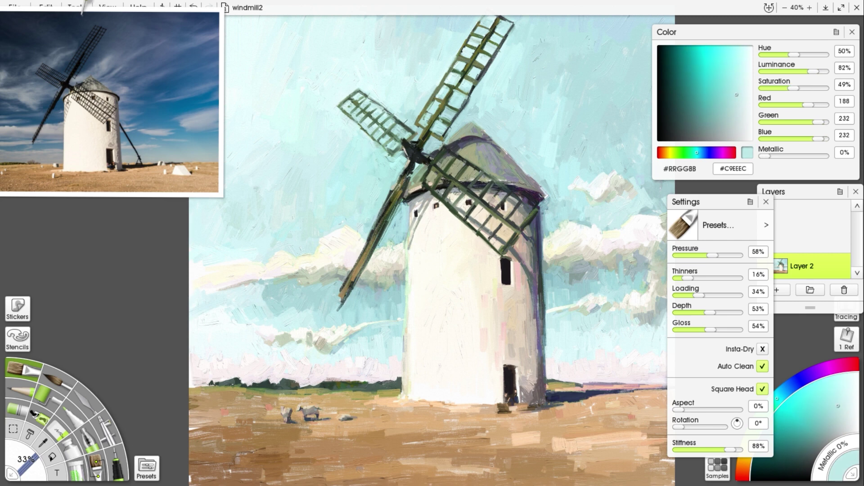
{"action": "left_click", "coordinate": [403, 122], "text": "alt"}
Choose the Artistic 'Paint Splatter Blending' preset
{"action": "left_click", "coordinate": [146, 468]}
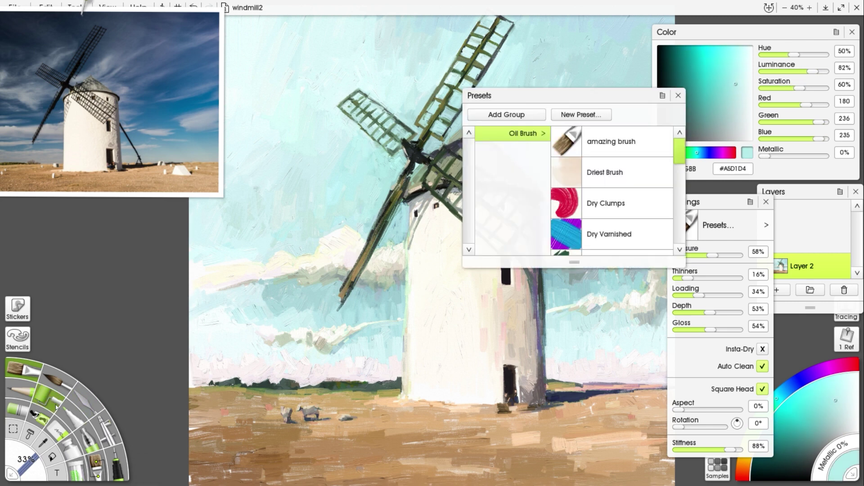
{"action": "left_click", "coordinate": [526, 133]}
{"action": "scroll", "coordinate": [611, 208], "scroll_direction": "down", "scroll_amount": 5}
{"action": "left_click", "coordinate": [611, 208]}
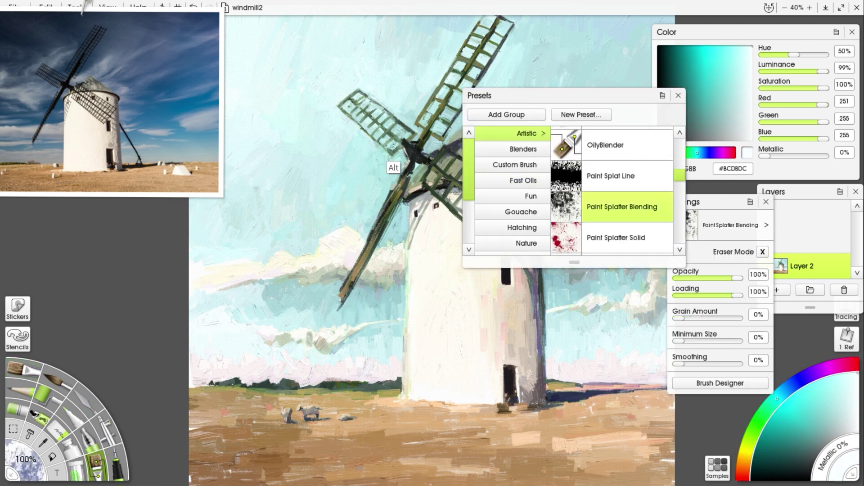
Back on the oil brush, sample sky cyans and cloud whites, ending on pale warm white
{"action": "left_click", "coordinate": [376, 143], "text": "alt"}
{"action": "key", "text": "o"}
{"action": "left_click", "coordinate": [366, 156], "text": "alt"}
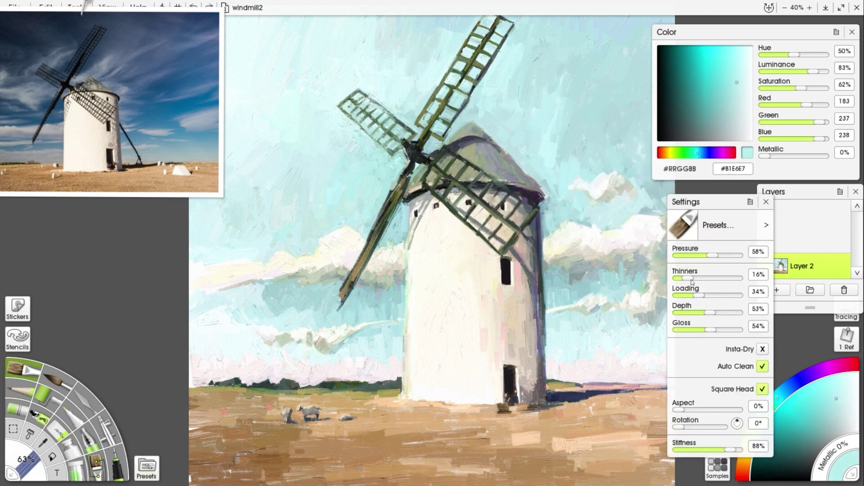
{"action": "left_click", "coordinate": [359, 135], "text": "alt"}
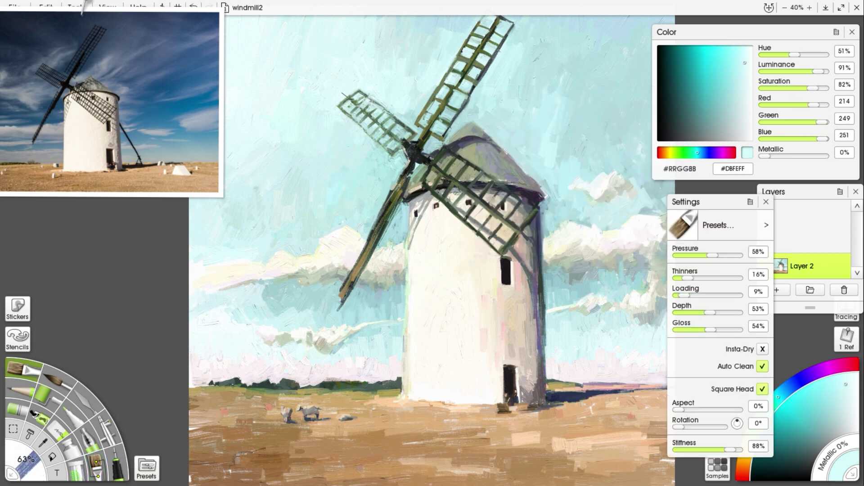
{"action": "left_click", "coordinate": [331, 231], "text": "alt"}
{"action": "left_click", "coordinate": [347, 254], "text": "alt"}
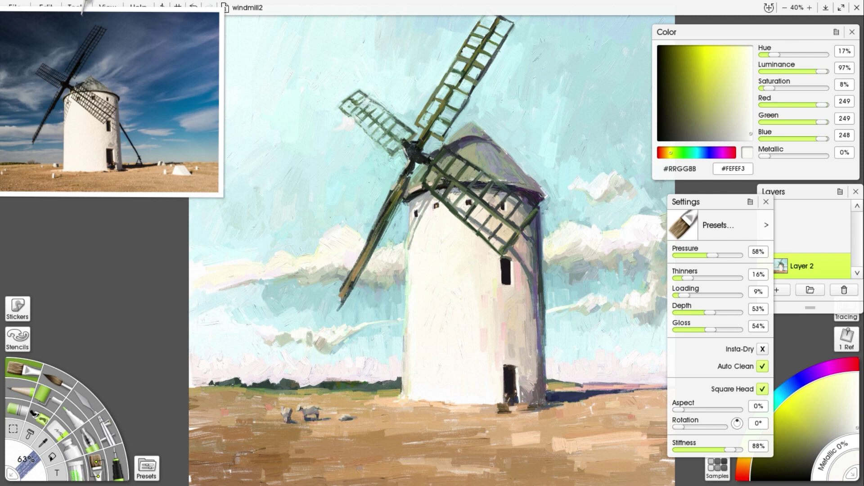
{"action": "left_click", "coordinate": [313, 129], "text": "alt"}
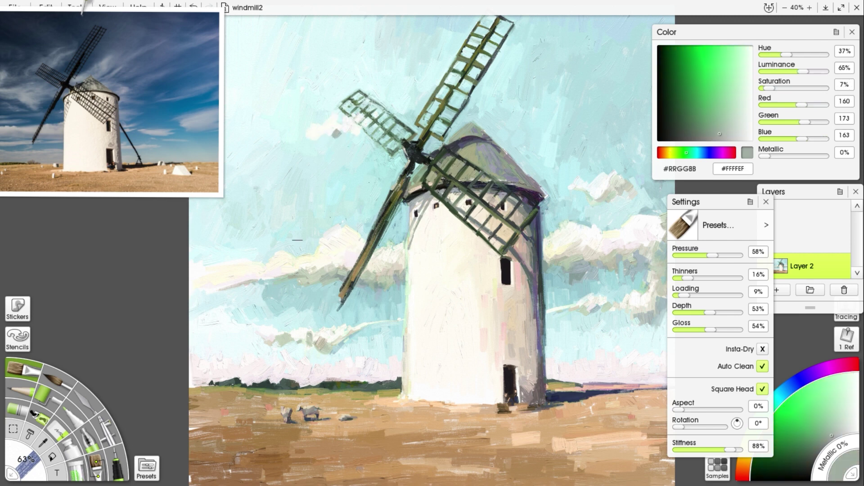
Sample cloud grey-green, pale cyan, the sail's dark olive, bright cyan and dark grey
{"action": "left_click", "coordinate": [320, 135], "text": "alt"}
{"action": "left_click", "coordinate": [349, 134], "text": "alt"}
{"action": "left_click", "coordinate": [349, 130], "text": "alt"}
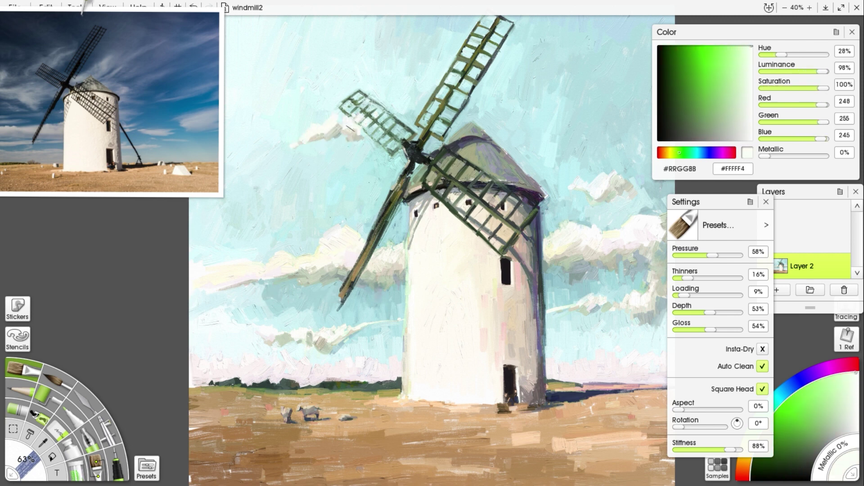
{"action": "left_click", "coordinate": [342, 152], "text": "alt"}
{"action": "left_click", "coordinate": [357, 124], "text": "alt"}
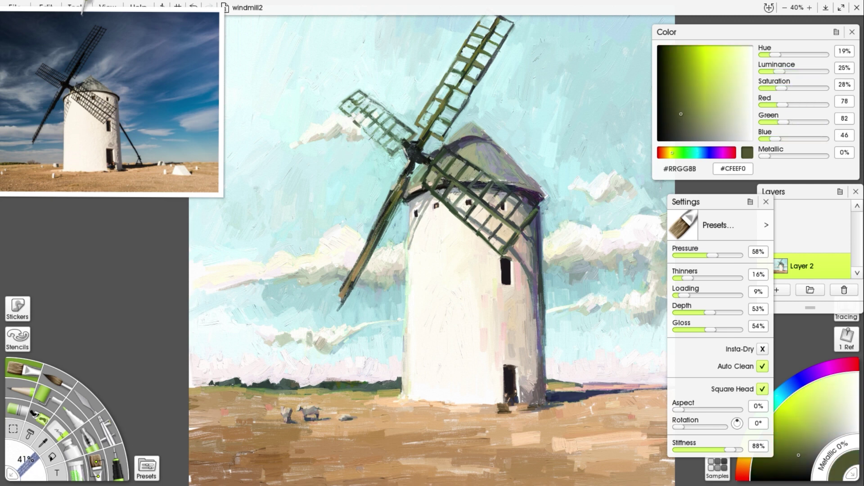
{"action": "left_click", "coordinate": [548, 188], "text": "alt"}
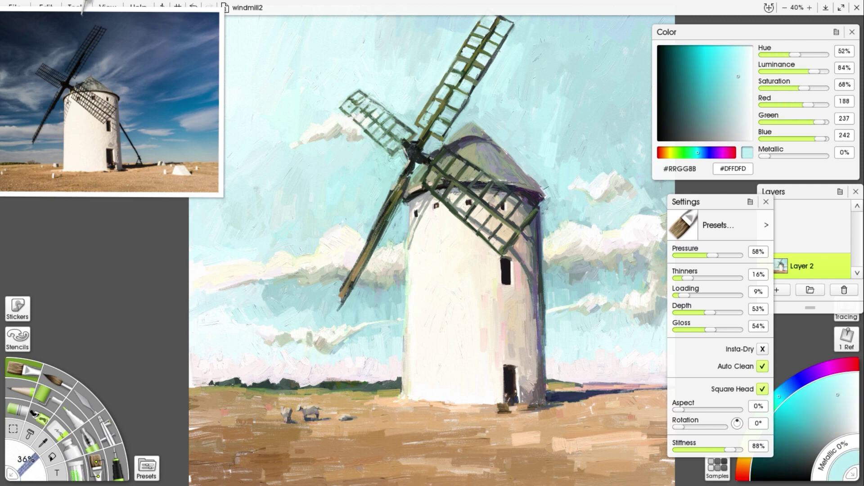
{"action": "left_click", "coordinate": [541, 380], "text": "alt"}
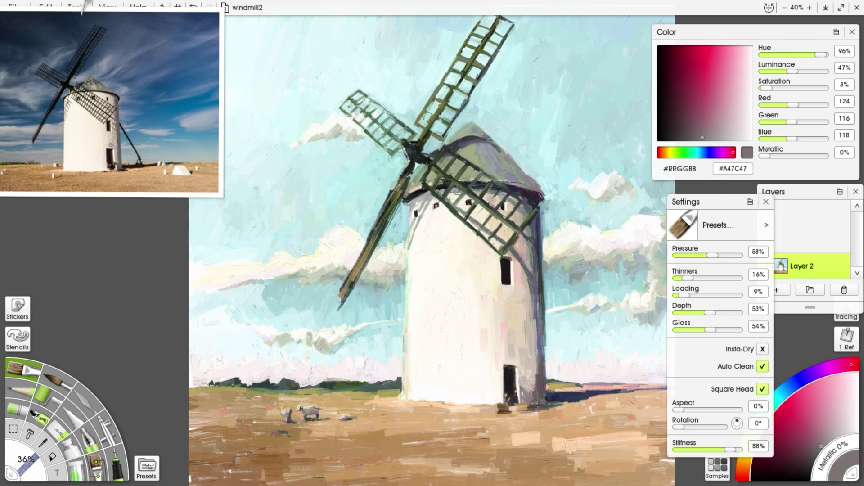
Try ground browns, dark blue-grey and navy, then light sky cyan, and zoom out
{"action": "left_click", "coordinate": [276, 435], "text": "alt"}
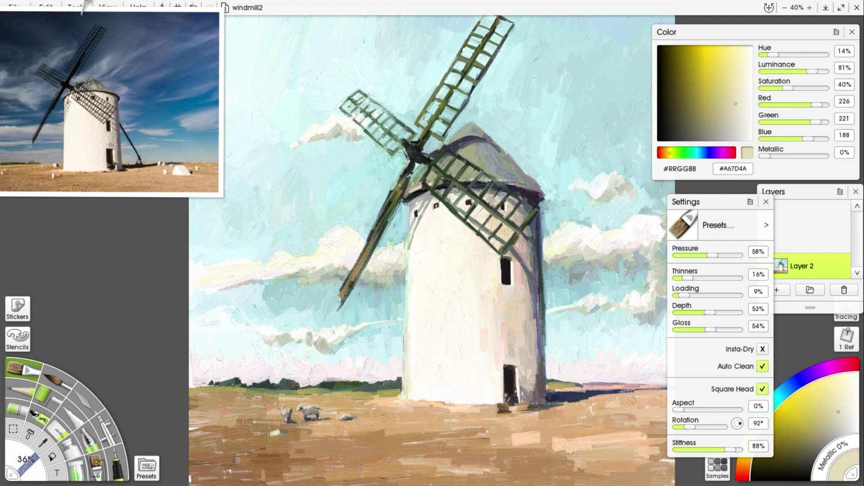
{"action": "left_click", "coordinate": [272, 434], "text": "alt"}
{"action": "left_click", "coordinate": [275, 448], "text": "alt"}
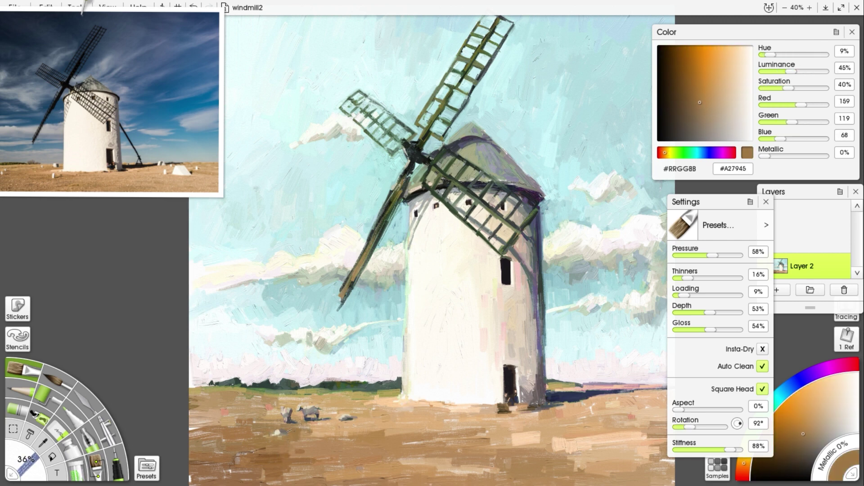
{"action": "left_click", "coordinate": [269, 439], "text": "alt"}
{"action": "left_click", "coordinate": [271, 437], "text": "alt"}
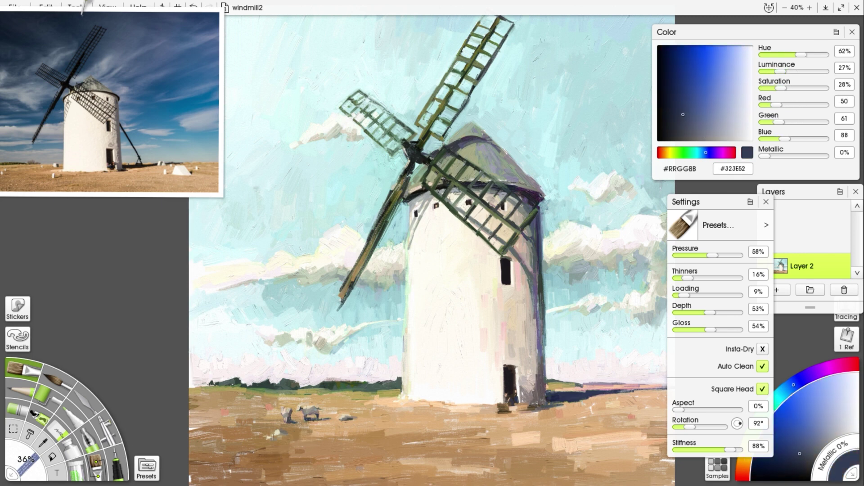
{"action": "left_click", "coordinate": [270, 437], "text": "alt"}
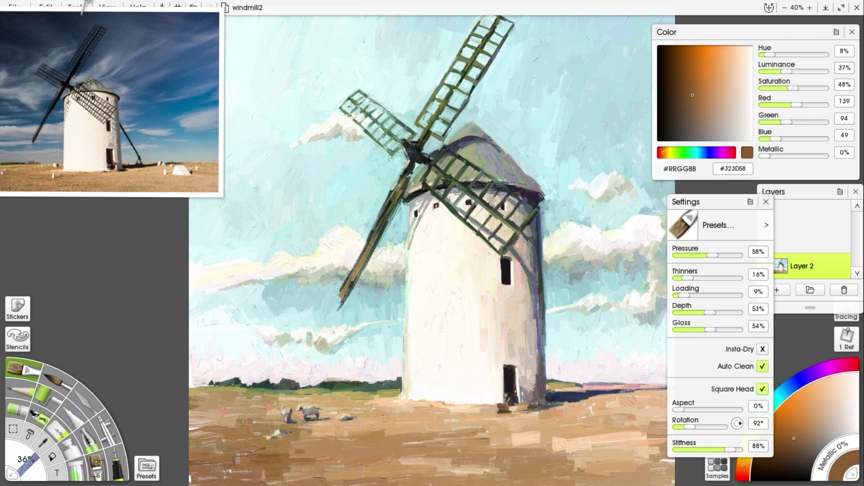
{"action": "left_click", "coordinate": [564, 310], "text": "alt"}
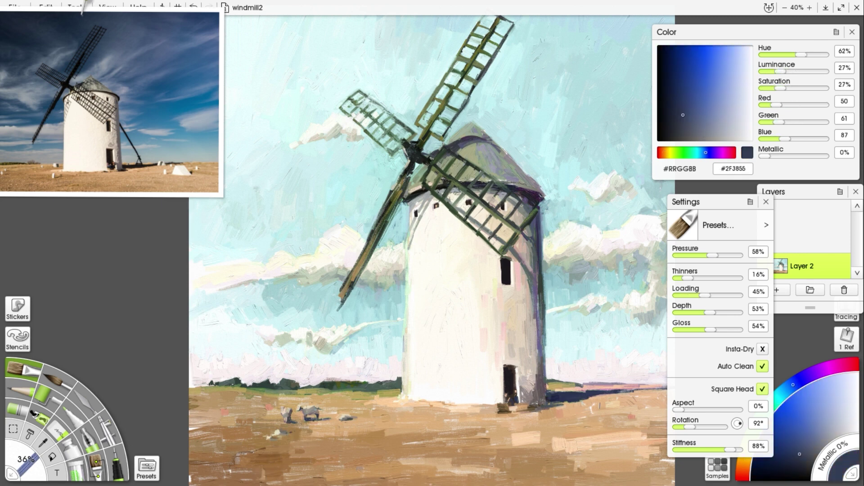
{"action": "left_click", "coordinate": [368, 146], "text": "alt"}
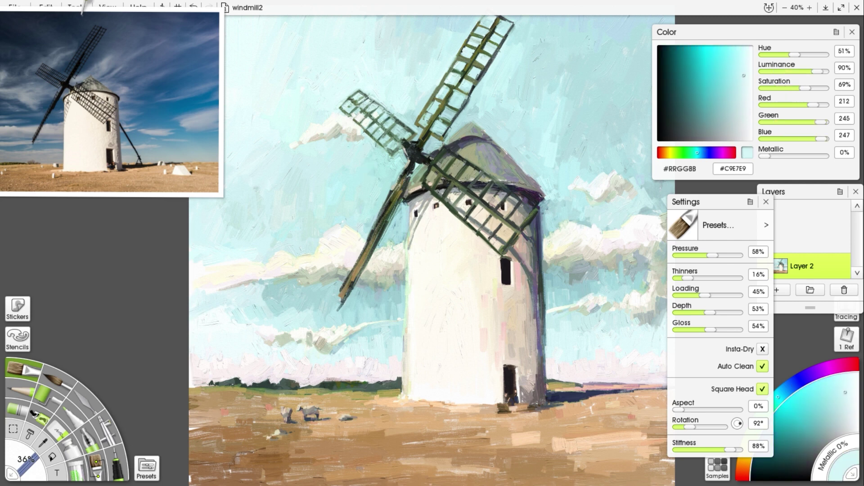
{"action": "key", "text": "ctrl+minus"}
Pick up warm and dark browns from the ground and smear them with the palette knife
{"action": "left_click", "coordinate": [516, 382], "text": "alt"}
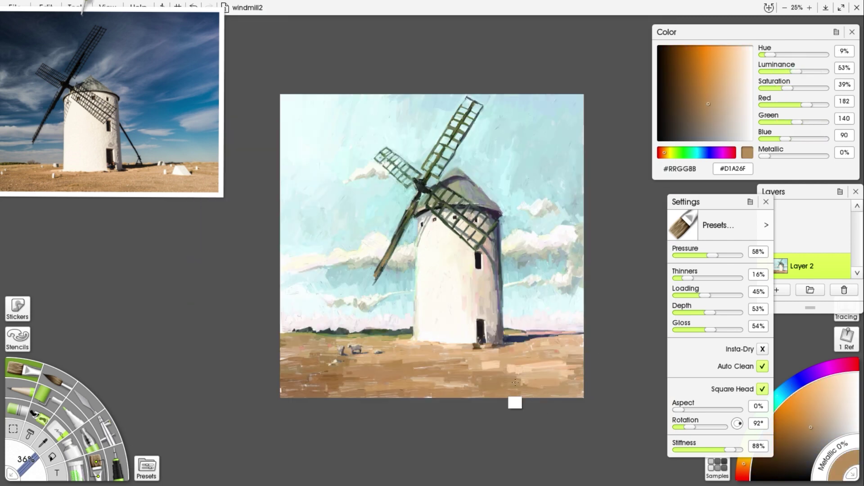
{"action": "left_click", "coordinate": [315, 395], "text": "alt"}
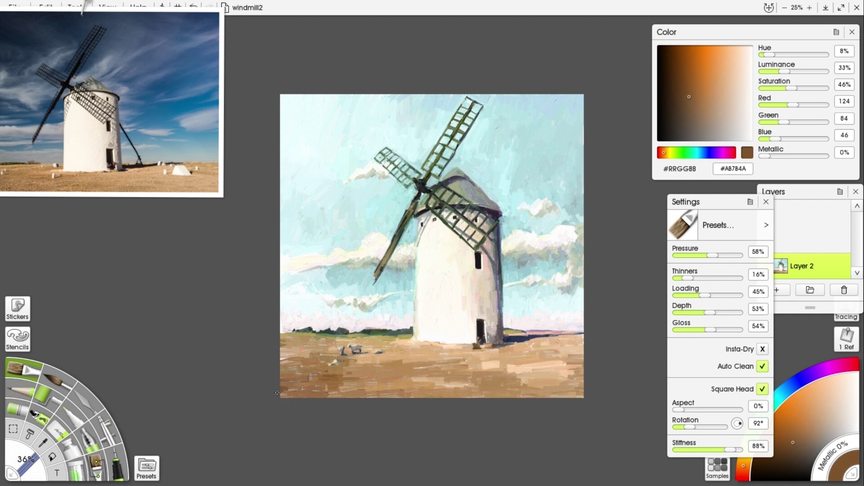
{"action": "key", "text": "k"}
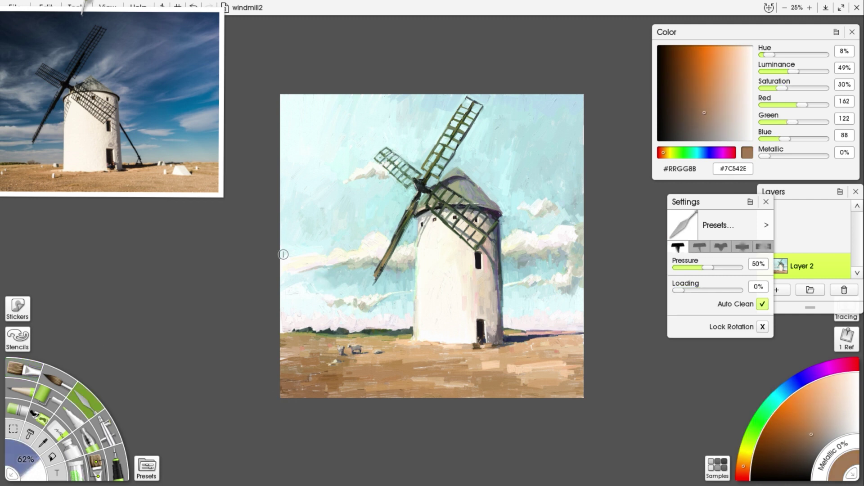
With the oil brush, pick up light sky cyan and lower paint loading to 5%
{"action": "key", "text": "o"}
{"action": "left_click", "coordinate": [522, 211], "text": "alt"}
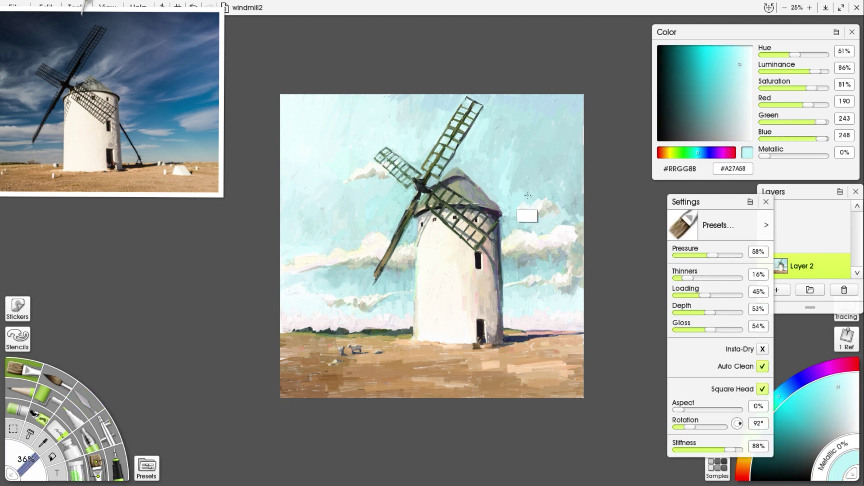
{"action": "left_click", "coordinate": [531, 222], "text": "alt"}
{"action": "left_click_drag", "start_coordinate": [703, 295], "coordinate": [681, 296]}
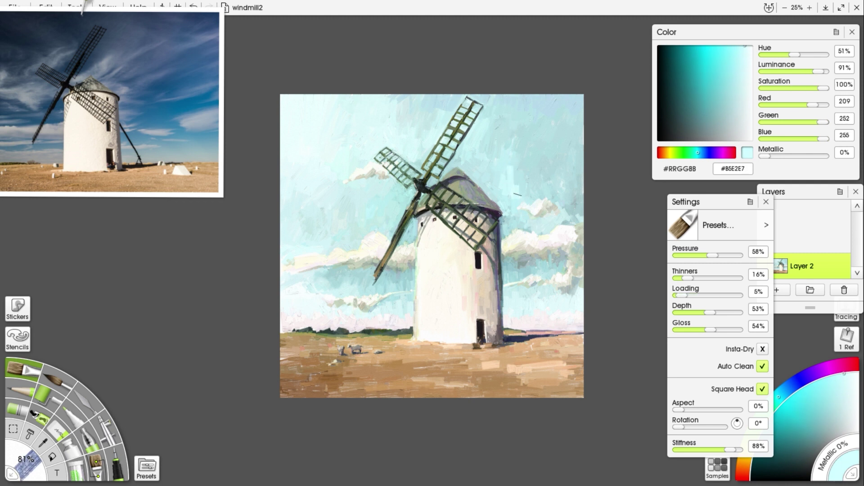
Dab pale sky tones around the windmill cap, alternating knife and oil brush
{"action": "left_click", "coordinate": [482, 164], "text": "alt"}
{"action": "left_click", "coordinate": [482, 144], "text": "alt"}
{"action": "left_click", "coordinate": [481, 145], "text": "alt"}
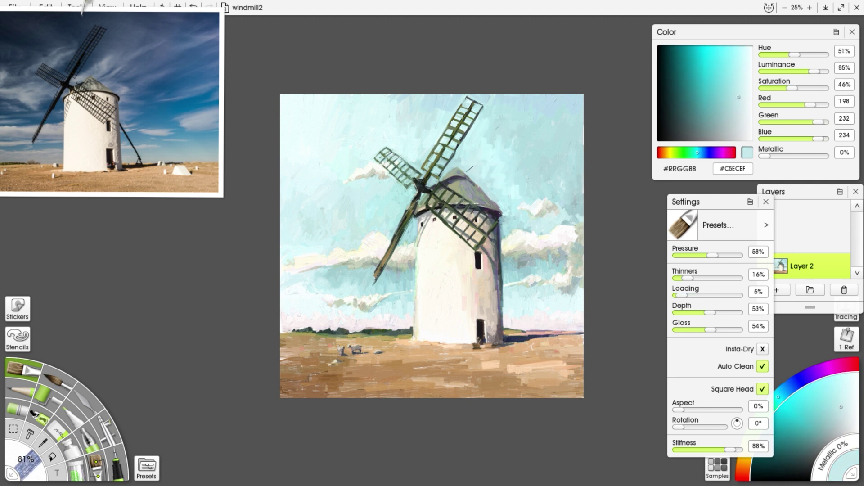
{"action": "left_click", "coordinate": [503, 190], "text": "alt"}
{"action": "key", "text": "k"}
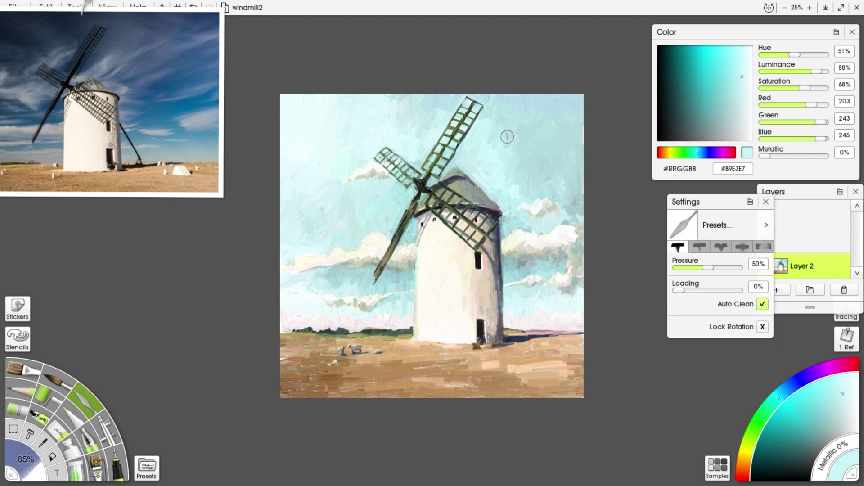
{"action": "key", "text": "o"}
Add brighter cyan, paler sky tones and near-white touches near the cap, finishing with the knife
{"action": "left_click", "coordinate": [500, 192], "text": "alt"}
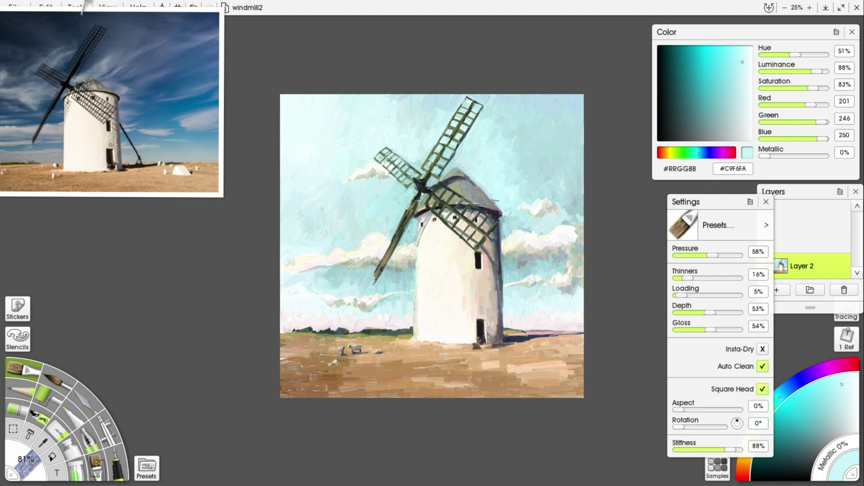
{"action": "left_click", "coordinate": [505, 236], "text": "alt"}
{"action": "left_click", "coordinate": [536, 230], "text": "alt"}
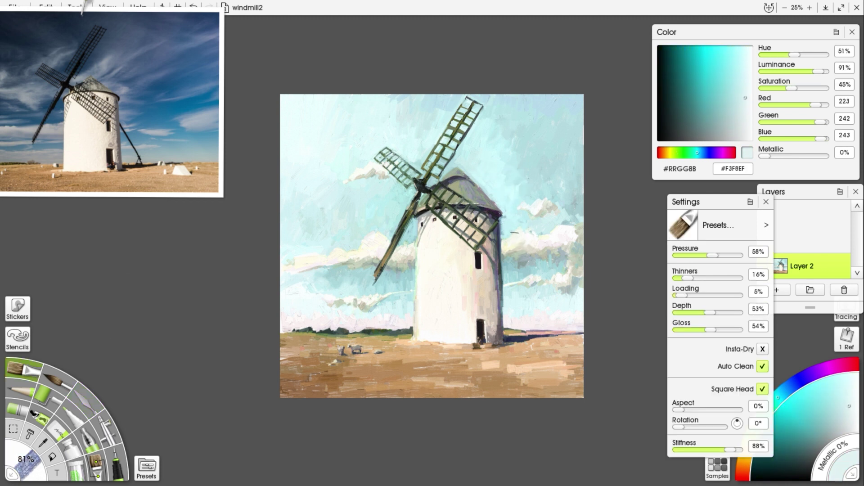
{"action": "left_click", "coordinate": [441, 134], "text": "alt"}
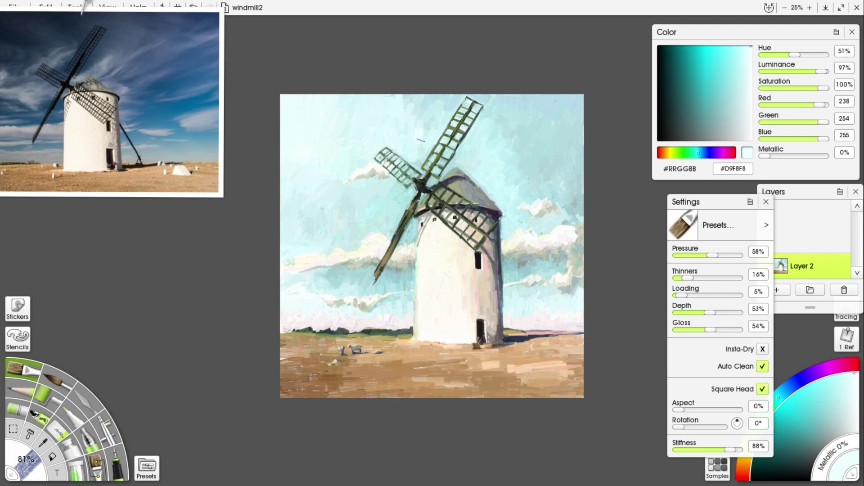
{"action": "left_click", "coordinate": [427, 126], "text": "alt"}
{"action": "key", "text": "k"}
Open and then dismiss the reference photo's options menu
{"action": "scroll", "coordinate": [320, 256], "scroll_direction": "up", "scroll_amount": 5}
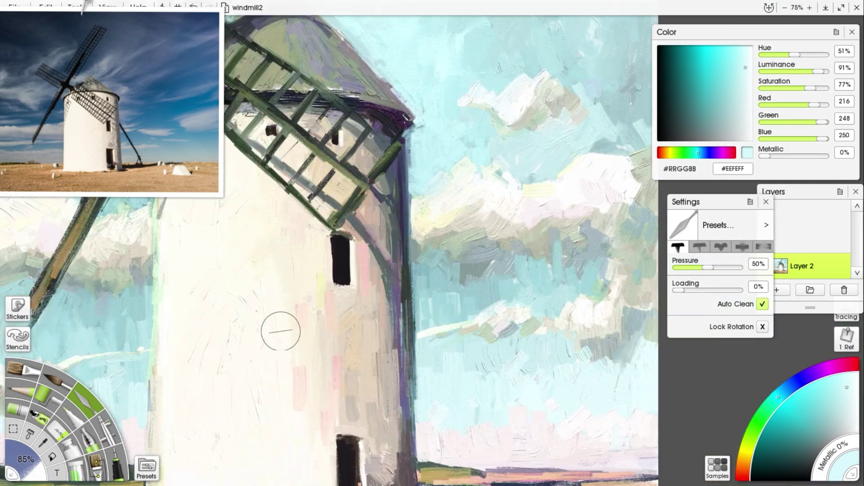
{"action": "right_click", "coordinate": [118, 204]}
{"action": "left_click", "coordinate": [166, 293]}
{"action": "scroll", "coordinate": [370, 244], "scroll_direction": "down", "scroll_amount": 5}
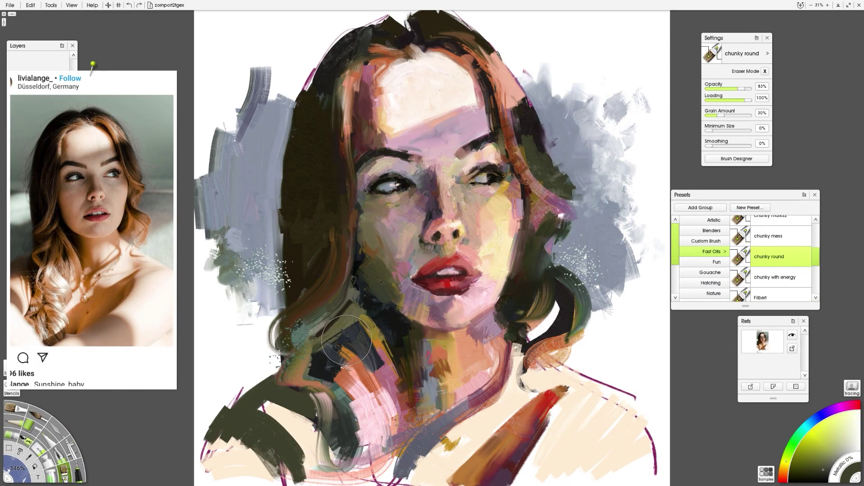
Switch to the Chunky with Energy, then Chunky Marks2 presets, picking up face and hair colours
{"action": "left_click", "coordinate": [347, 340], "text": "alt"}
{"action": "left_click", "coordinate": [775, 277]}
{"action": "left_click", "coordinate": [395, 155], "text": "alt"}
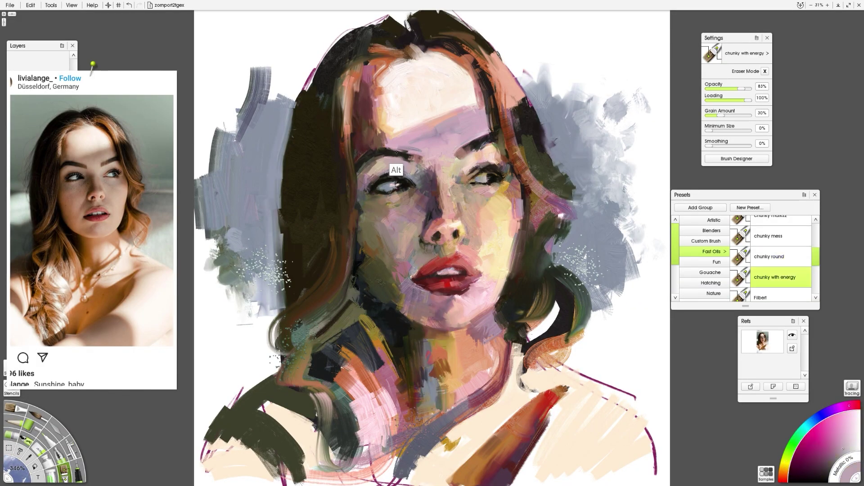
{"action": "left_click", "coordinate": [771, 217]}
{"action": "left_click", "coordinate": [539, 133], "text": "alt"}
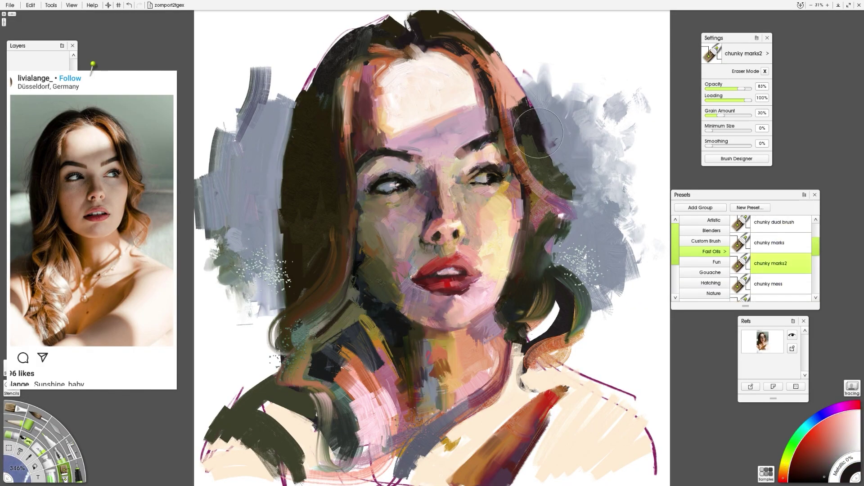
{"action": "left_click", "coordinate": [302, 123], "text": "alt"}
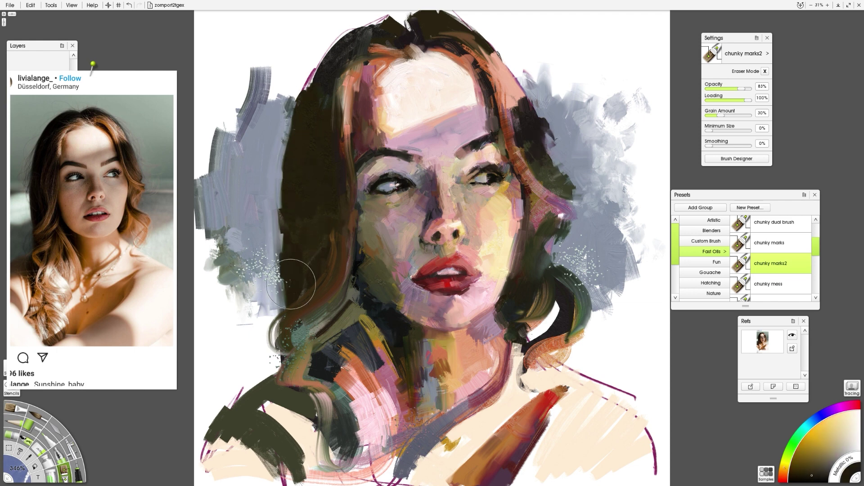
Apply a decorative canvas grain preset with grain size raised to 400%
{"action": "left_click", "coordinate": [31, 4]}
{"action": "left_click", "coordinate": [45, 64]}
{"action": "left_click", "coordinate": [470, 190]}
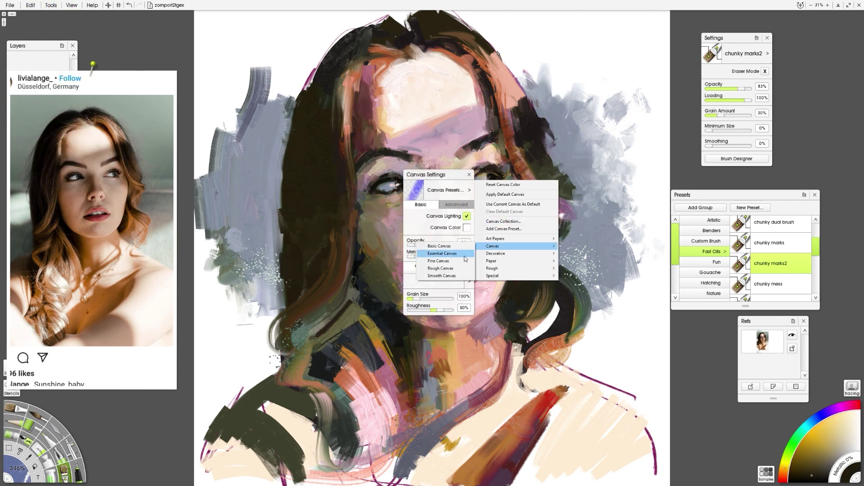
{"action": "left_click", "coordinate": [581, 254]}
{"action": "left_click_drag", "start_coordinate": [436, 299], "coordinate": [450, 299]}
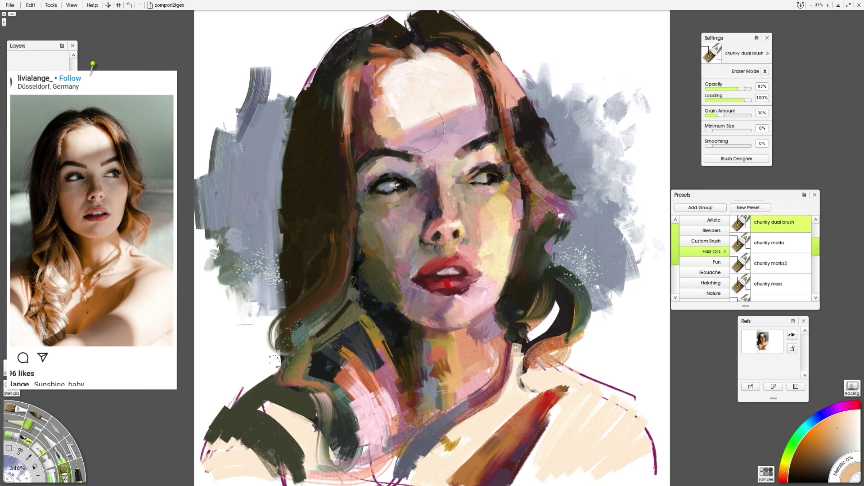
Paint lavender and light strokes on the forehead, then work in magenta, reds and salmon skin tones
{"action": "mouse_move", "coordinate": [427, 130]}
{"action": "left_mouse_down"}
{"action": "mouse_move", "coordinate": [400, 56]}
{"action": "mouse_move", "coordinate": [452, 108]}
{"action": "left_mouse_up"}
{"action": "left_click", "coordinate": [455, 133], "text": "alt"}
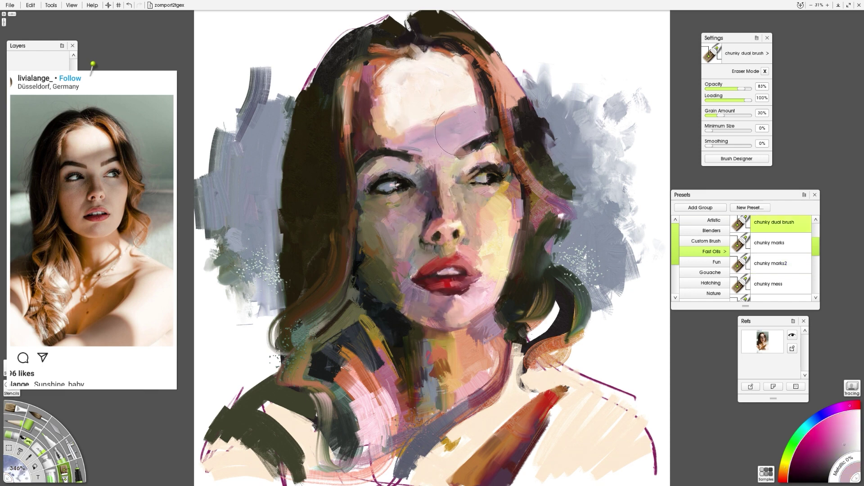
{"action": "left_click", "coordinate": [456, 192], "text": "alt"}
{"action": "left_click", "coordinate": [462, 205], "text": "alt"}
{"action": "left_click", "coordinate": [410, 171], "text": "alt"}
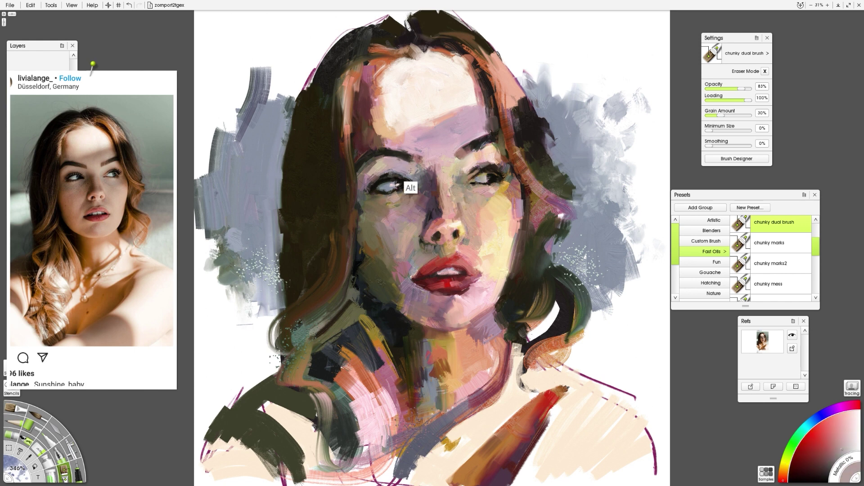
{"action": "left_click", "coordinate": [482, 185], "text": "alt"}
{"action": "left_click", "coordinate": [484, 180], "text": "alt"}
{"action": "left_click", "coordinate": [441, 173], "text": "alt"}
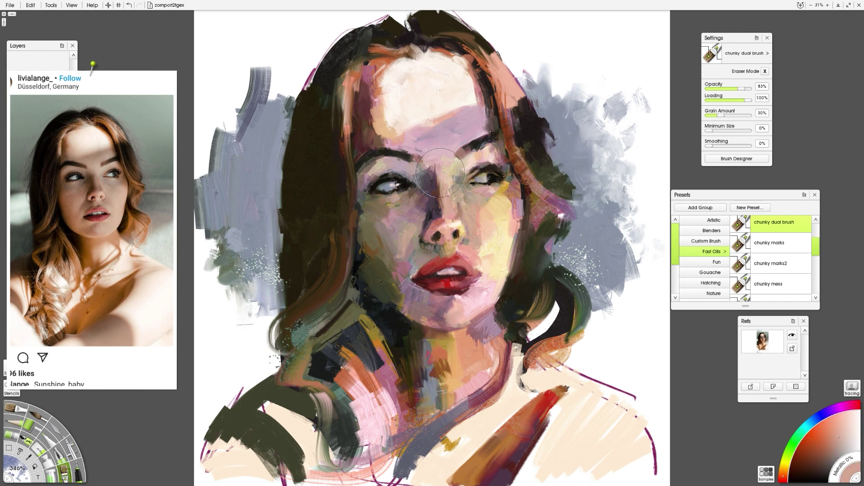
Work light cheek pinks, dark olive and salmon tones across the face
{"action": "left_click", "coordinate": [480, 218], "text": "alt"}
{"action": "left_click", "coordinate": [486, 211], "text": "alt"}
{"action": "left_click", "coordinate": [493, 290], "text": "alt"}
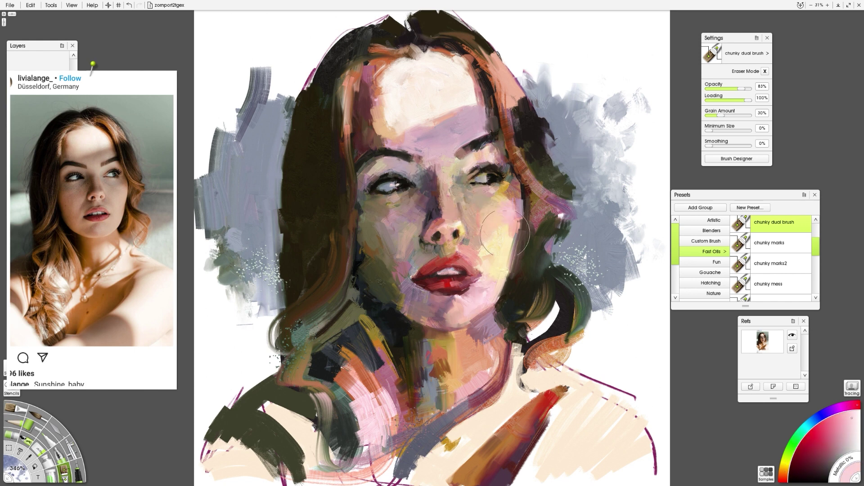
{"action": "left_click", "coordinate": [404, 268], "text": "alt"}
{"action": "left_click", "coordinate": [369, 220], "text": "alt"}
{"action": "left_click", "coordinate": [358, 221], "text": "alt"}
{"action": "left_click", "coordinate": [439, 215], "text": "alt"}
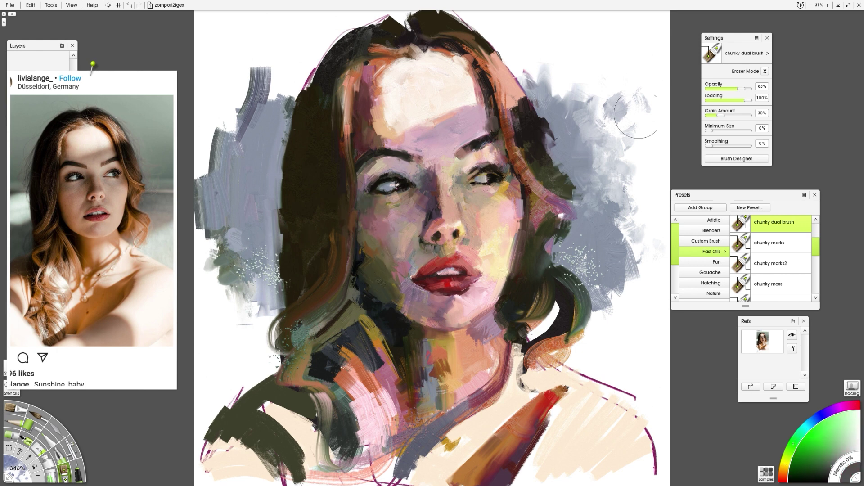
{"action": "left_click", "coordinate": [446, 219], "text": "alt"}
Paint deep lip red with a smaller brush, then dark olive-yellow with a much larger one
{"action": "left_click", "coordinate": [428, 277], "text": "alt"}
{"action": "left_click", "coordinate": [424, 275], "text": "alt"}
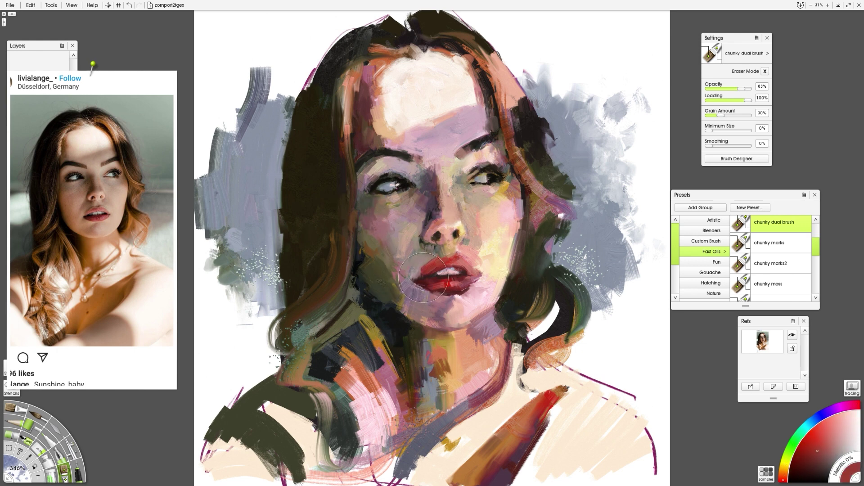
{"action": "key", "text": "bracketleft"}
{"action": "left_click", "coordinate": [501, 219], "text": "alt"}
{"action": "key", "text": "bracketright"}
{"action": "key", "text": "bracketright"}
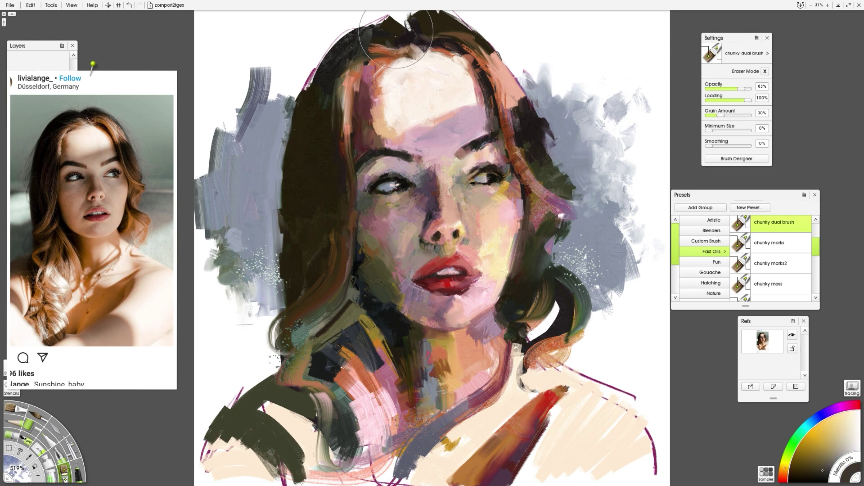
Paint loose light grey strokes over the left background and dark reddish-brown over the neck
{"action": "left_click", "coordinate": [234, 270], "text": "alt"}
{"action": "mouse_move", "coordinate": [270, 297]}
{"action": "left_mouse_down"}
{"action": "mouse_move", "coordinate": [212, 342]}
{"action": "mouse_move", "coordinate": [207, 423]}
{"action": "left_mouse_up"}
{"action": "left_click_drag", "start_coordinate": [252, 144], "coordinate": [225, 68]}
{"action": "left_click", "coordinate": [452, 241], "text": "alt"}
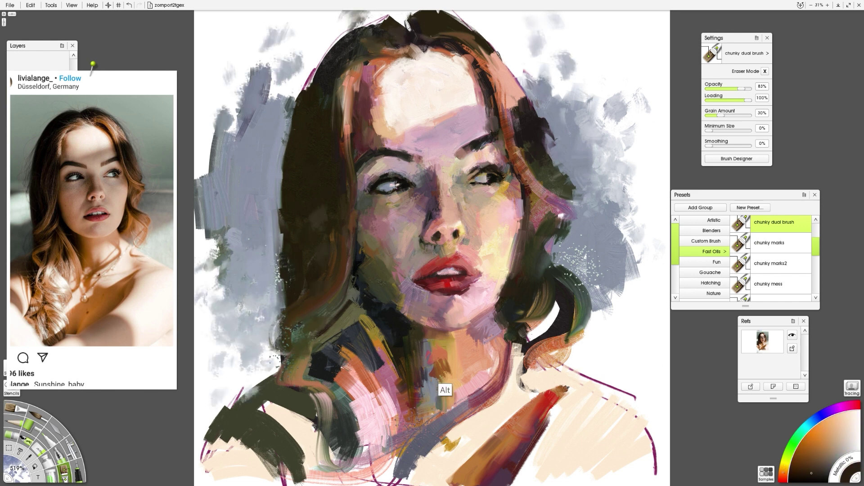
{"action": "left_click", "coordinate": [440, 386], "text": "alt"}
{"action": "mouse_move", "coordinate": [433, 383]}
{"action": "left_mouse_down"}
{"action": "mouse_move", "coordinate": [418, 374]}
{"action": "mouse_move", "coordinate": [427, 359]}
{"action": "left_mouse_up"}
{"action": "left_click", "coordinate": [455, 340], "text": "alt"}
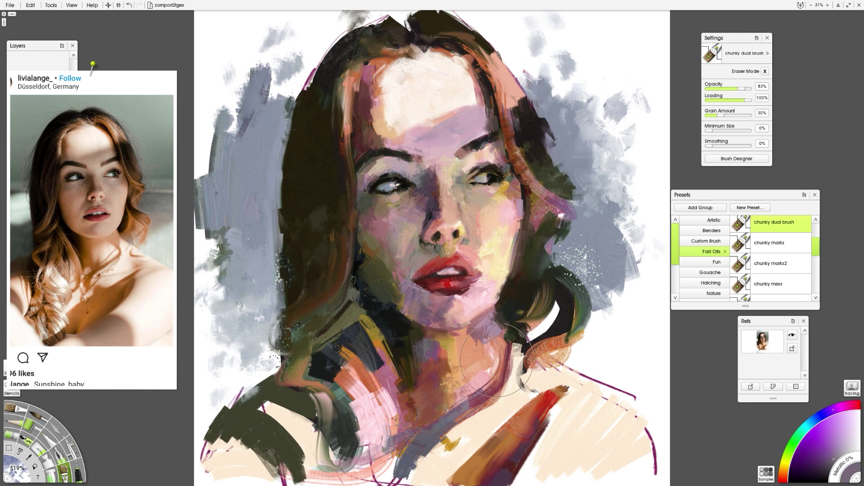
With the oil brush, work salmon, dark brown, orange-brown and red tones into the face and lips
{"action": "key", "text": "o"}
{"action": "left_click", "coordinate": [469, 332], "text": "alt"}
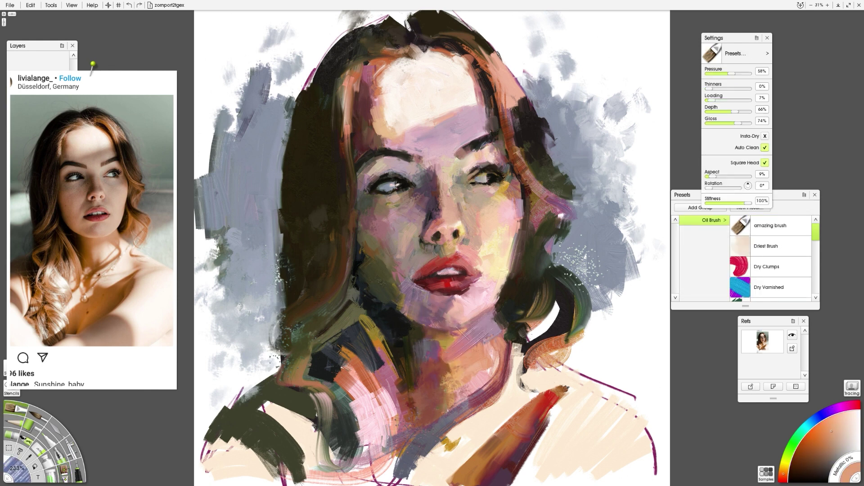
{"action": "left_click", "coordinate": [426, 351], "text": "alt"}
{"action": "left_click", "coordinate": [405, 329], "text": "alt"}
{"action": "left_click", "coordinate": [419, 250], "text": "alt"}
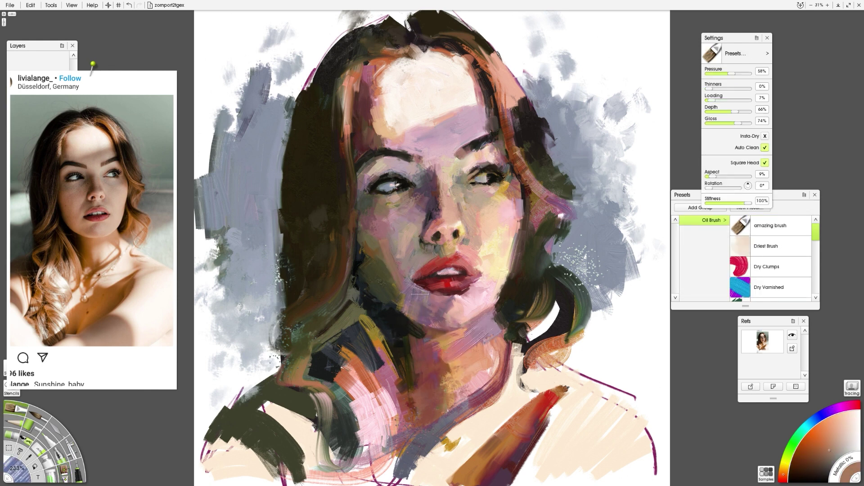
{"action": "left_click", "coordinate": [377, 243], "text": "alt"}
{"action": "left_click", "coordinate": [511, 255], "text": "alt"}
{"action": "left_click", "coordinate": [495, 284], "text": "alt"}
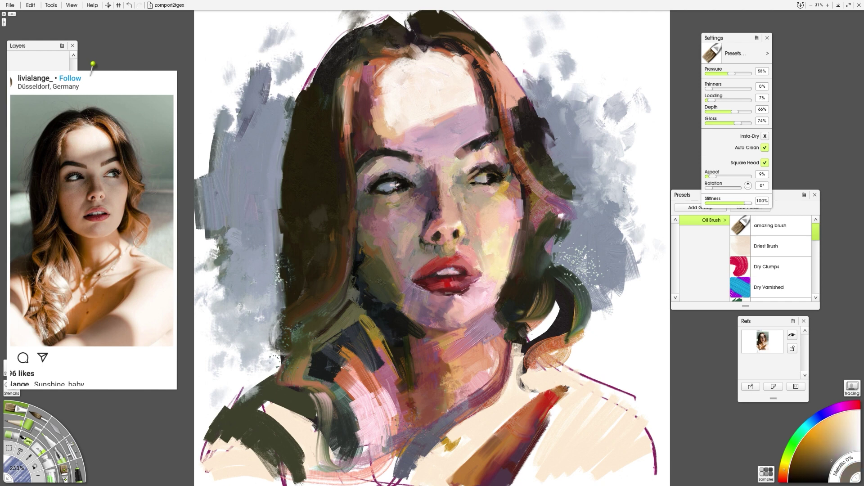
{"action": "left_click", "coordinate": [454, 293], "text": "alt"}
{"action": "left_click", "coordinate": [433, 287], "text": "alt"}
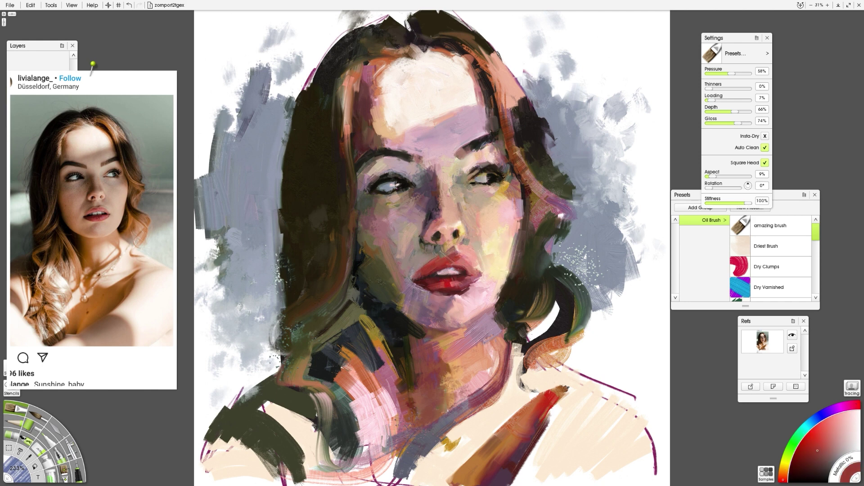
Add golden ochre between the eyes and pale cream across the forehead
{"action": "left_click", "coordinate": [458, 179], "text": "alt"}
{"action": "left_click", "coordinate": [449, 180], "text": "alt"}
{"action": "left_click", "coordinate": [430, 167], "text": "alt"}
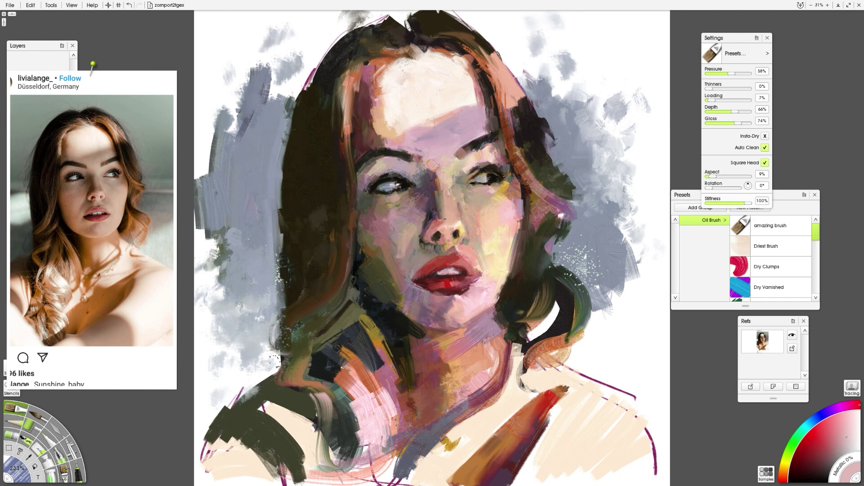
{"action": "left_click", "coordinate": [391, 187], "text": "alt"}
{"action": "left_click", "coordinate": [381, 241], "text": "alt"}
{"action": "left_click", "coordinate": [386, 117], "text": "alt"}
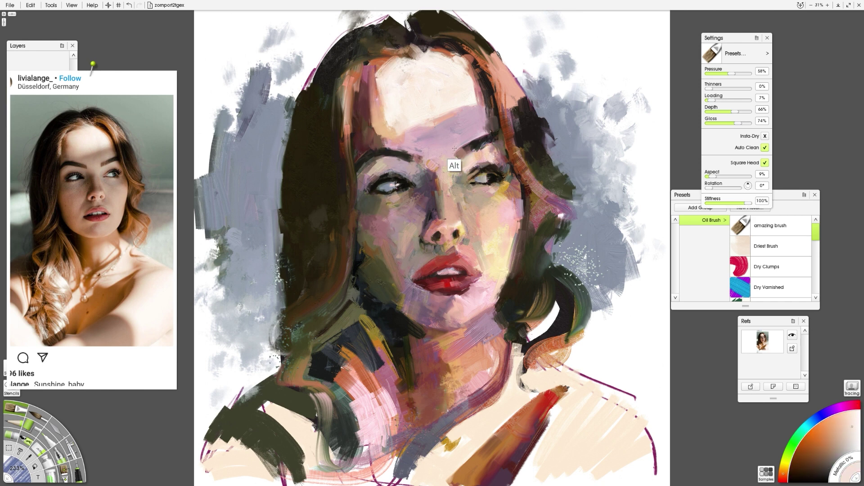
Add light peach with a slightly smaller brush, then darker brown near the chin and teal-green
{"action": "left_click", "coordinate": [455, 165], "text": "alt"}
{"action": "left_click", "coordinate": [483, 311], "text": "alt"}
{"action": "key", "text": "bracketleft"}
{"action": "left_click", "coordinate": [453, 334], "text": "alt"}
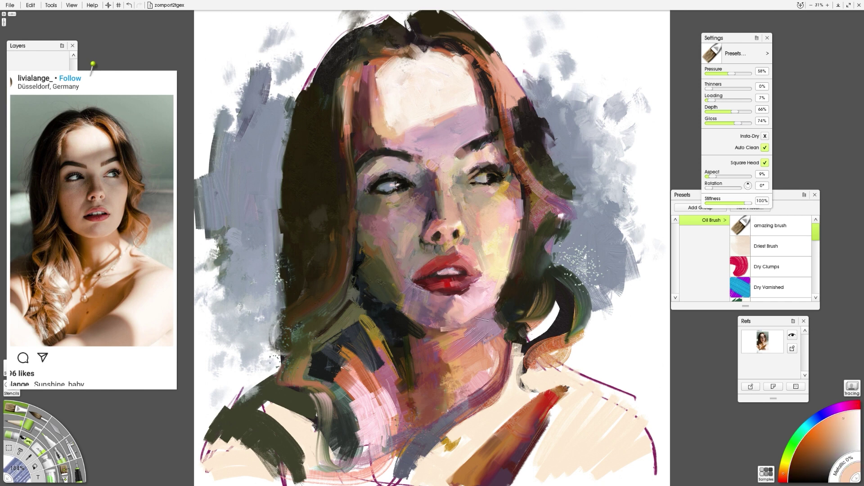
{"action": "left_click", "coordinate": [423, 325], "text": "alt"}
{"action": "left_click", "coordinate": [380, 255], "text": "alt"}
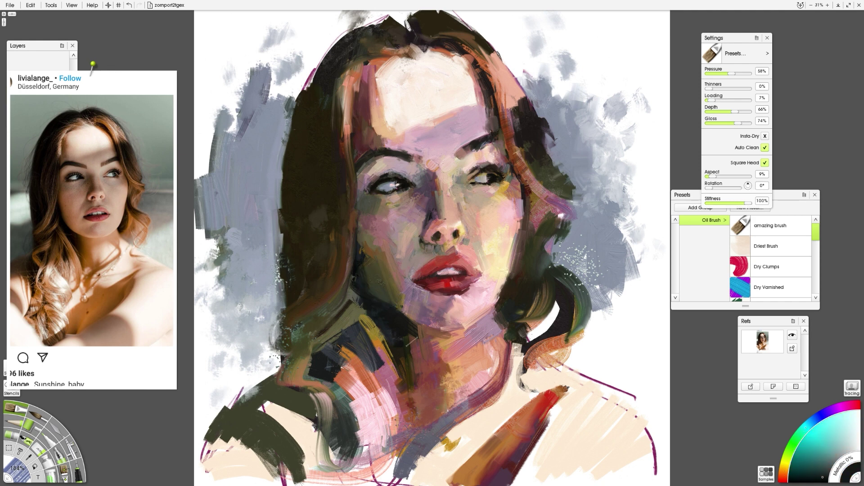
Return to the chunky dual brush from Artistic presets; add mauve on the chin and tan-brown by the upper lip
{"action": "key", "text": "b"}
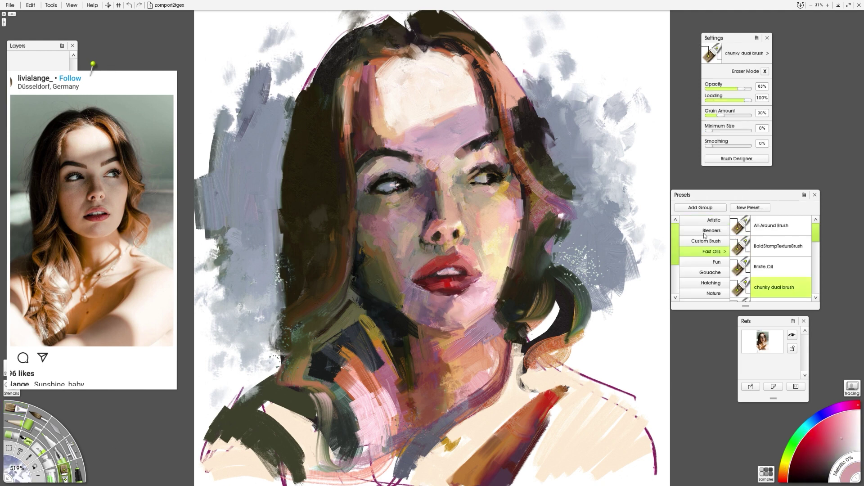
{"action": "left_click", "coordinate": [711, 220]}
{"action": "scroll", "coordinate": [774, 256], "scroll_direction": "down", "scroll_amount": 3}
{"action": "left_click", "coordinate": [441, 308], "text": "alt"}
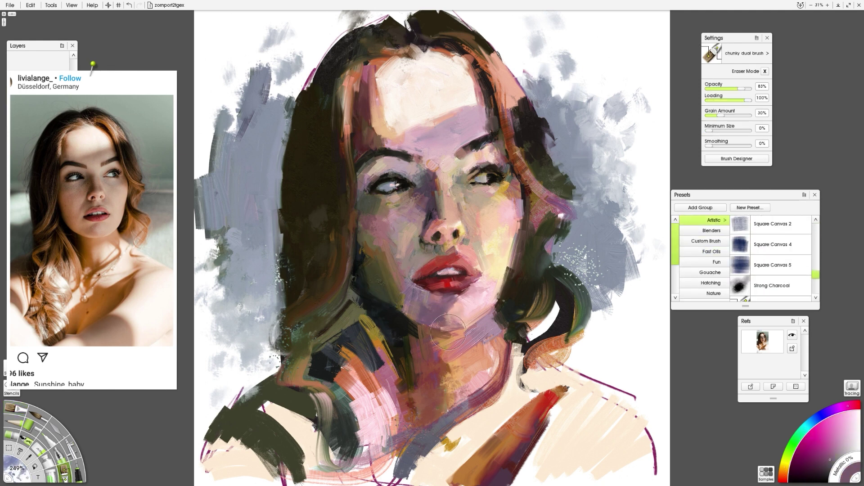
{"action": "left_click", "coordinate": [439, 229], "text": "alt"}
{"action": "left_click", "coordinate": [420, 247], "text": "alt"}
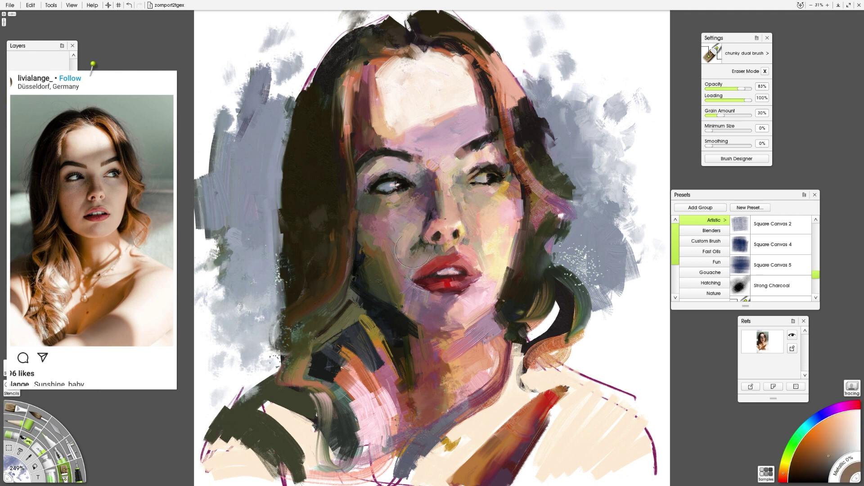
{"action": "left_click", "coordinate": [427, 255], "text": "alt"}
Add orange-brown and dark green hair tones and pinkish mauve on the neck
{"action": "left_click", "coordinate": [525, 176], "text": "alt"}
{"action": "left_click", "coordinate": [424, 178], "text": "alt"}
{"action": "left_click", "coordinate": [383, 216], "text": "alt"}
{"action": "left_click", "coordinate": [369, 252], "text": "alt"}
{"action": "left_click", "coordinate": [579, 297], "text": "alt"}
{"action": "left_click", "coordinate": [450, 332], "text": "alt"}
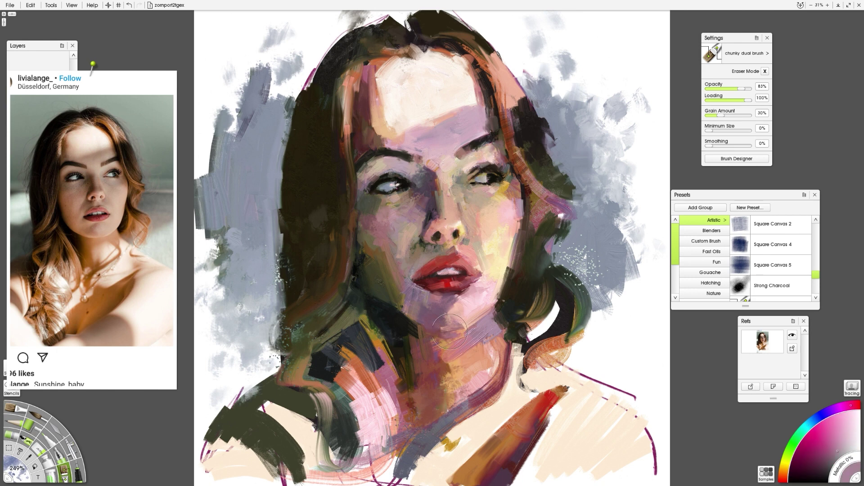
With the oil brush, add reddish-brown hair, orange-tan brows and temple, cream-yellow mouth and pinkish-red lips
{"action": "key", "text": "o"}
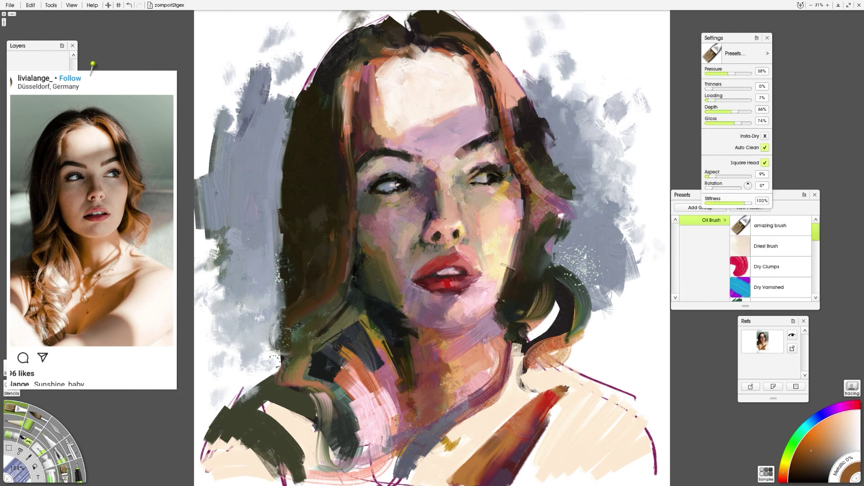
{"action": "left_click", "coordinate": [514, 219], "text": "alt"}
{"action": "left_click", "coordinate": [522, 198], "text": "alt"}
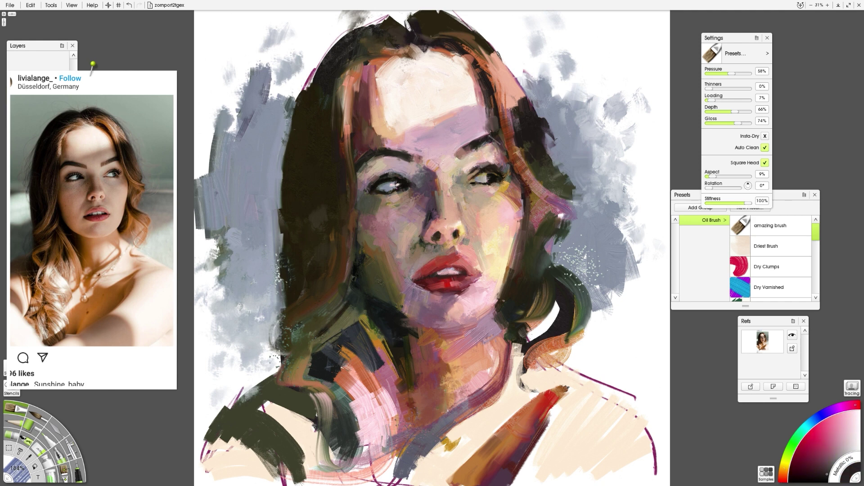
{"action": "left_click", "coordinate": [462, 157], "text": "alt"}
{"action": "left_click", "coordinate": [408, 157], "text": "alt"}
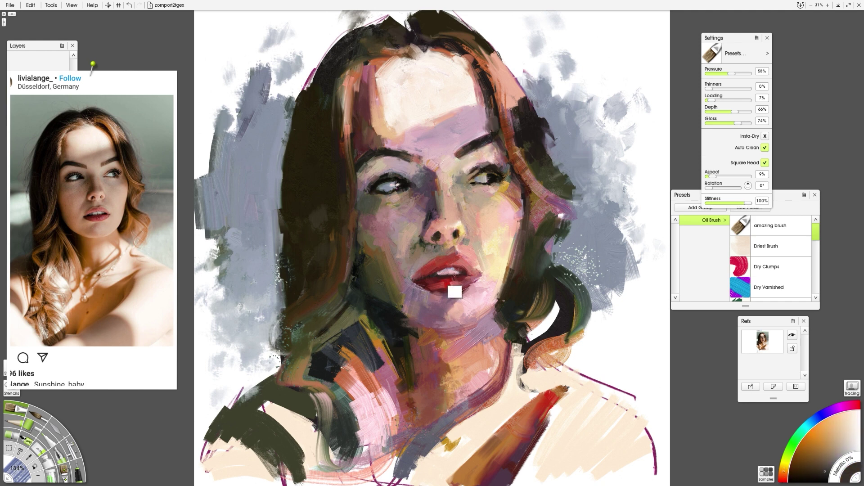
{"action": "left_click", "coordinate": [471, 279], "text": "alt"}
{"action": "left_click", "coordinate": [442, 255], "text": "alt"}
{"action": "left_click", "coordinate": [468, 268], "text": "alt"}
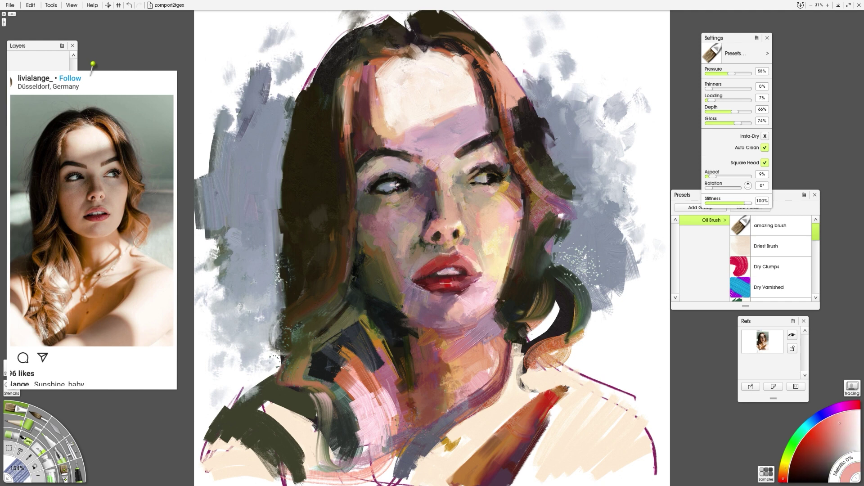
{"action": "left_click", "coordinate": [499, 198], "text": "alt"}
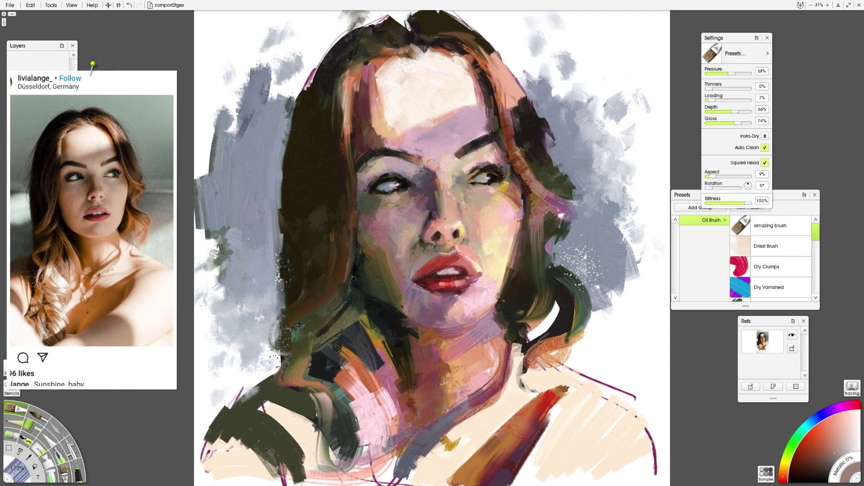
With the Flat Loaded palette knife, smear the grey background edges plus cheek, forehead and nose paint
{"action": "key", "text": "k"}
{"action": "left_click_drag", "start_coordinate": [342, 277], "coordinate": [345, 324]}
{"action": "left_click_drag", "start_coordinate": [277, 248], "coordinate": [281, 299]}
{"action": "left_click_drag", "start_coordinate": [556, 56], "coordinate": [560, 108]}
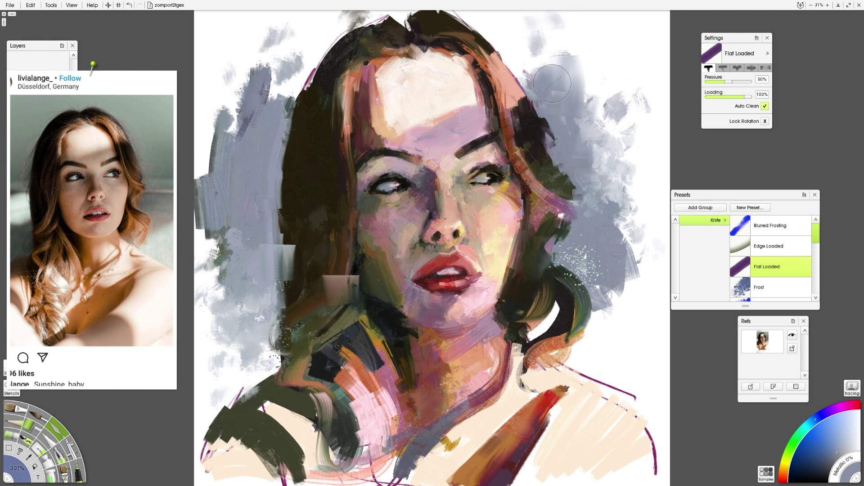
{"action": "left_click_drag", "start_coordinate": [582, 32], "coordinate": [591, 153]}
{"action": "left_click_drag", "start_coordinate": [250, 36], "coordinate": [255, 139]}
{"action": "left_click_drag", "start_coordinate": [211, 216], "coordinate": [215, 317]}
{"action": "mouse_move", "coordinate": [580, 234]}
{"action": "left_mouse_down"}
{"action": "mouse_move", "coordinate": [585, 276]}
{"action": "mouse_move", "coordinate": [615, 351]}
{"action": "left_mouse_up"}
{"action": "left_click_drag", "start_coordinate": [492, 276], "coordinate": [511, 243]}
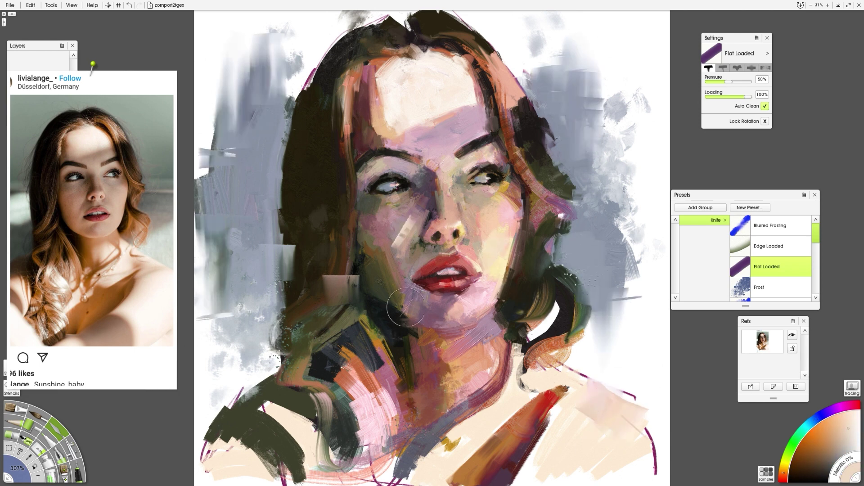
{"action": "left_click_drag", "start_coordinate": [407, 135], "coordinate": [460, 119]}
{"action": "mouse_move", "coordinate": [470, 211]}
{"action": "left_mouse_down"}
{"action": "mouse_move", "coordinate": [486, 279]}
{"action": "mouse_move", "coordinate": [467, 284]}
{"action": "mouse_move", "coordinate": [480, 272]}
{"action": "left_mouse_up"}
Back on the oil brush, sample face tones and paint light peach strokes over the neck and chest
{"action": "key", "text": "o"}
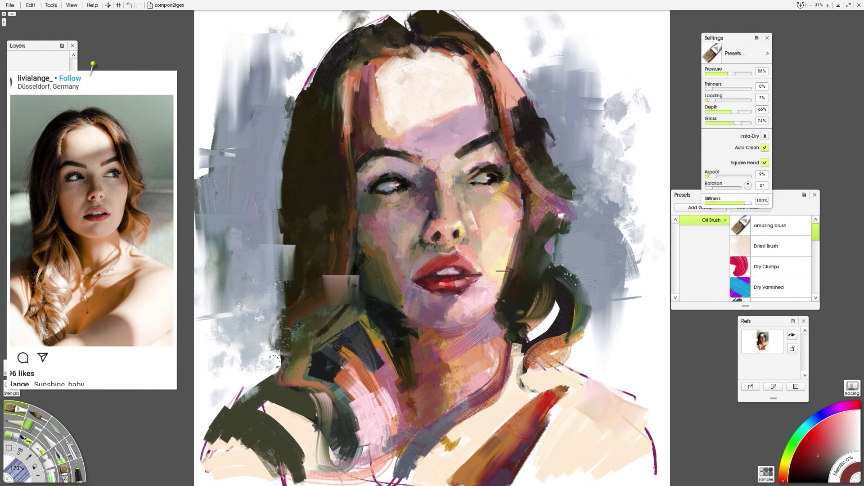
{"action": "left_click", "coordinate": [428, 275], "text": "alt"}
{"action": "left_click", "coordinate": [424, 169], "text": "alt"}
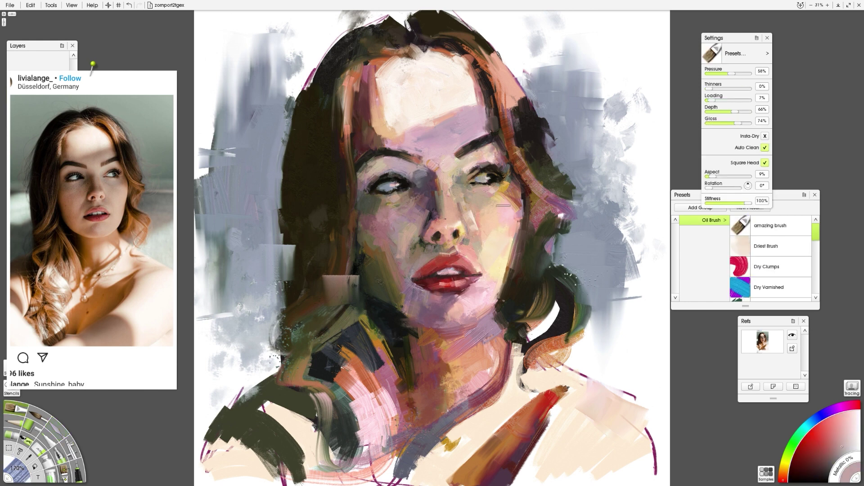
{"action": "left_click", "coordinate": [421, 192], "text": "alt"}
{"action": "left_click", "coordinate": [485, 259], "text": "alt"}
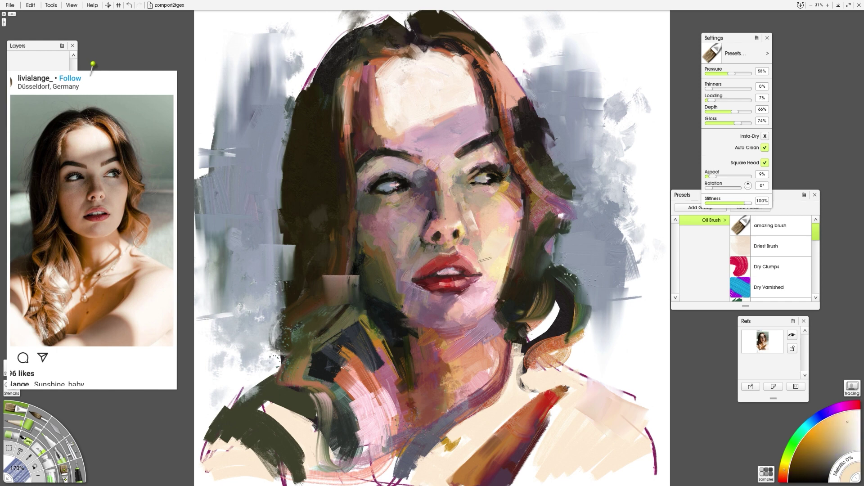
{"action": "mouse_move", "coordinate": [473, 353]}
{"action": "left_mouse_down"}
{"action": "mouse_move", "coordinate": [460, 387]}
{"action": "mouse_move", "coordinate": [486, 392]}
{"action": "mouse_move", "coordinate": [450, 405]}
{"action": "mouse_move", "coordinate": [460, 426]}
{"action": "mouse_move", "coordinate": [477, 369]}
{"action": "left_mouse_up"}
Add dark olive and olive-yellow strokes to the hair and darken its left edge
{"action": "left_click", "coordinate": [494, 361], "text": "alt"}
{"action": "left_click", "coordinate": [554, 342], "text": "alt"}
{"action": "mouse_move", "coordinate": [540, 362]}
{"action": "left_mouse_down"}
{"action": "mouse_move", "coordinate": [515, 349]}
{"action": "mouse_move", "coordinate": [594, 288]}
{"action": "left_mouse_up"}
{"action": "left_click", "coordinate": [549, 264], "text": "alt"}
{"action": "left_click_drag", "start_coordinate": [590, 333], "coordinate": [612, 306]}
{"action": "left_click", "coordinate": [333, 289], "text": "alt"}
{"action": "left_click_drag", "start_coordinate": [284, 317], "coordinate": [271, 378]}
{"action": "left_click", "coordinate": [282, 286], "text": "alt"}
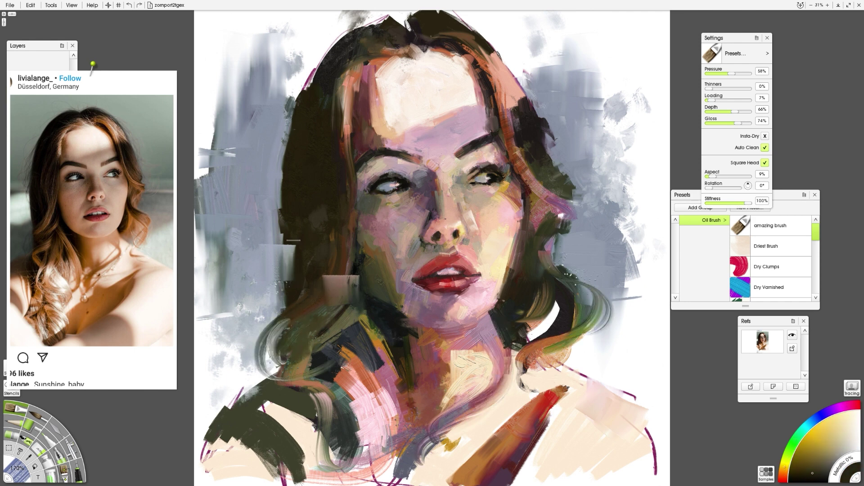
{"action": "left_click_drag", "start_coordinate": [282, 74], "coordinate": [281, 225]}
{"action": "left_click_drag", "start_coordinate": [284, 286], "coordinate": [282, 313]}
Paint dark green-grey strokes over the right hair curls, then sample dark red and near-black green
{"action": "left_click", "coordinate": [585, 225], "text": "alt"}
{"action": "left_click_drag", "start_coordinate": [604, 217], "coordinate": [556, 288]}
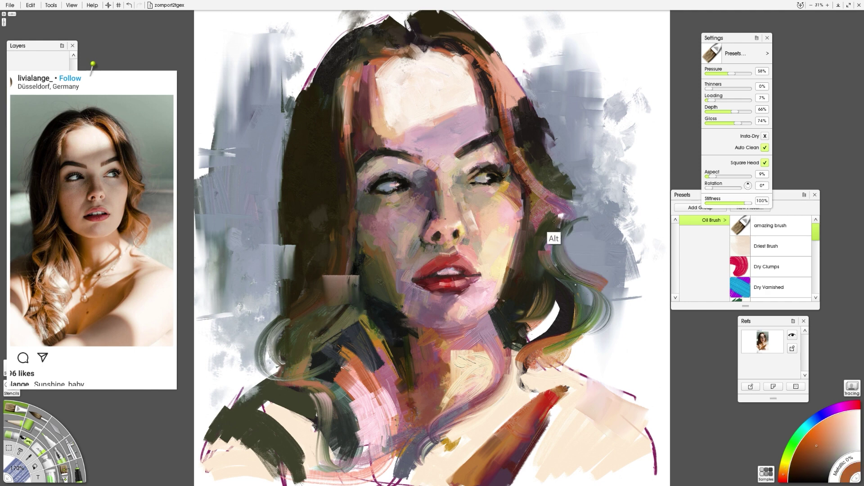
{"action": "left_click", "coordinate": [554, 236], "text": "alt"}
{"action": "left_click_drag", "start_coordinate": [585, 194], "coordinate": [572, 232]}
{"action": "left_click_drag", "start_coordinate": [526, 171], "coordinate": [577, 216]}
{"action": "left_click", "coordinate": [560, 199], "text": "alt"}
{"action": "left_click", "coordinate": [547, 237], "text": "alt"}
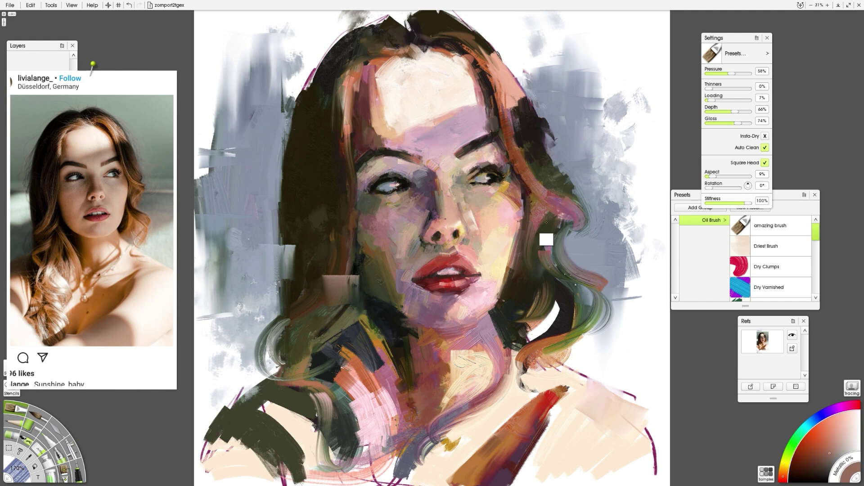
Sample reddish-brown, muted orange-brown and darker tones from around the face
{"action": "left_click", "coordinate": [363, 79], "text": "alt"}
{"action": "left_click", "coordinate": [342, 90], "text": "alt"}
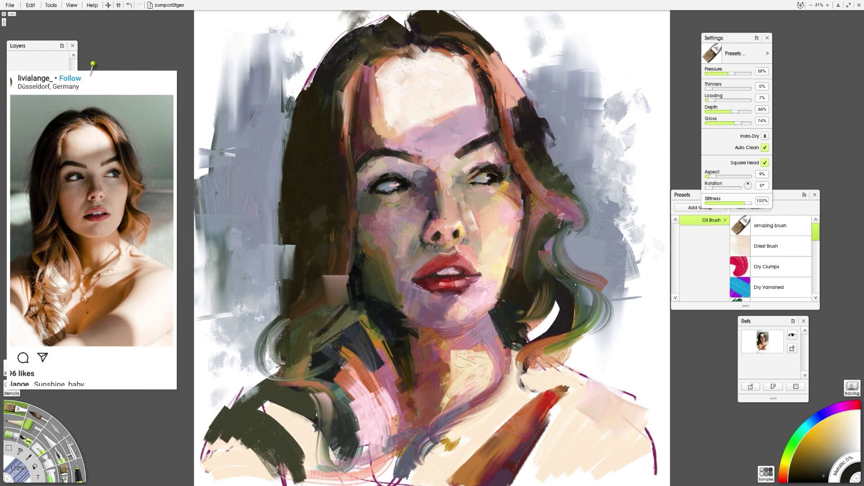
{"action": "left_click", "coordinate": [393, 58], "text": "alt"}
{"action": "left_click", "coordinate": [495, 117], "text": "alt"}
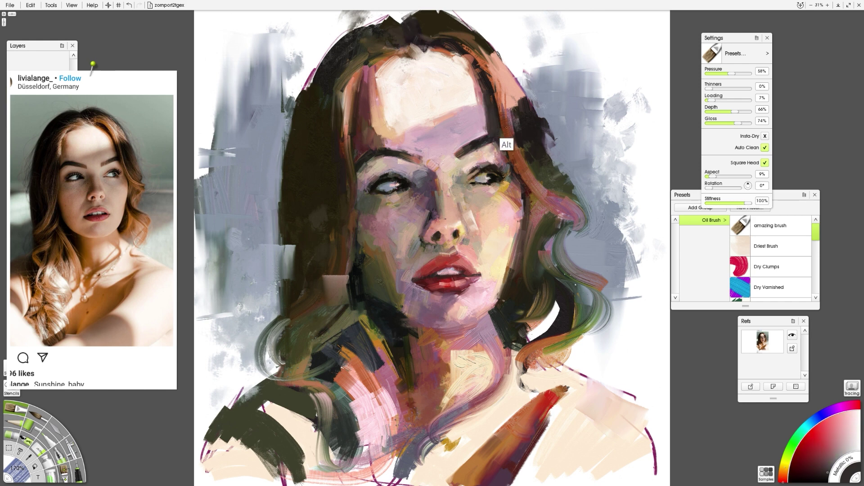
{"action": "left_click", "coordinate": [489, 90], "text": "alt"}
{"action": "left_click", "coordinate": [356, 135], "text": "alt"}
{"action": "left_click", "coordinate": [411, 191], "text": "alt"}
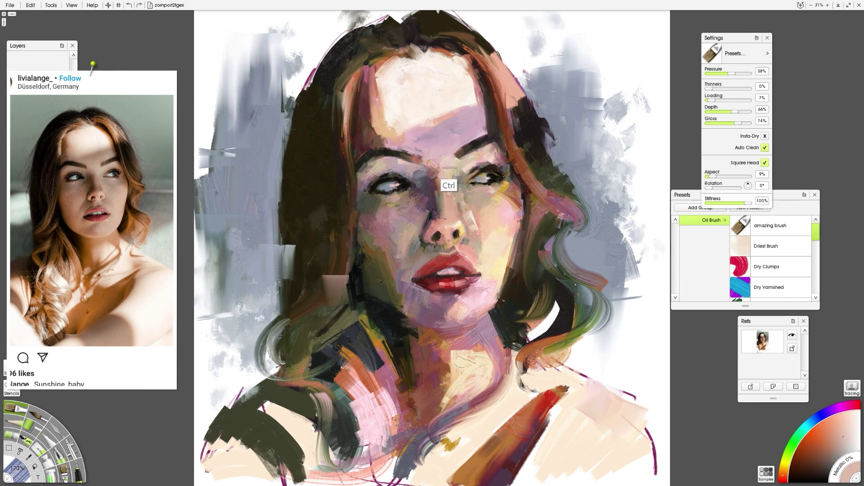
{"action": "left_click", "coordinate": [446, 173], "text": "ctrl"}
{"action": "left_click", "coordinate": [428, 200], "text": "ctrl"}
{"action": "left_click", "coordinate": [432, 208], "text": "ctrl"}
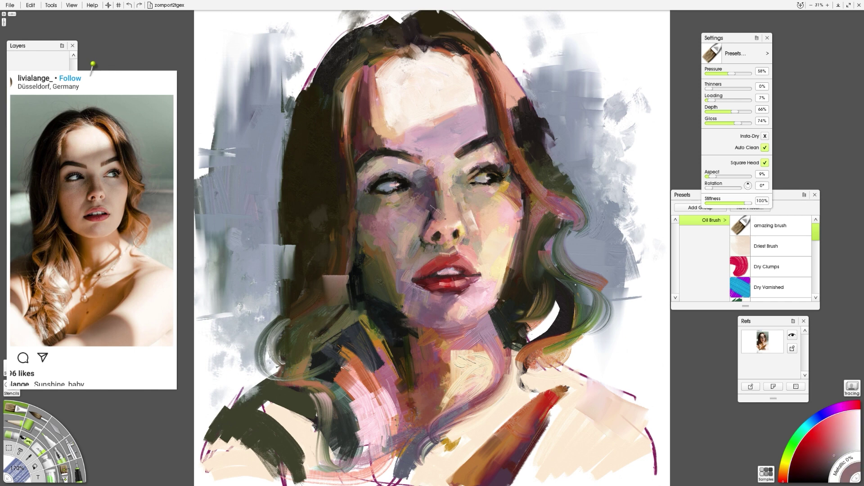
{"action": "left_click", "coordinate": [429, 215], "text": "alt"}
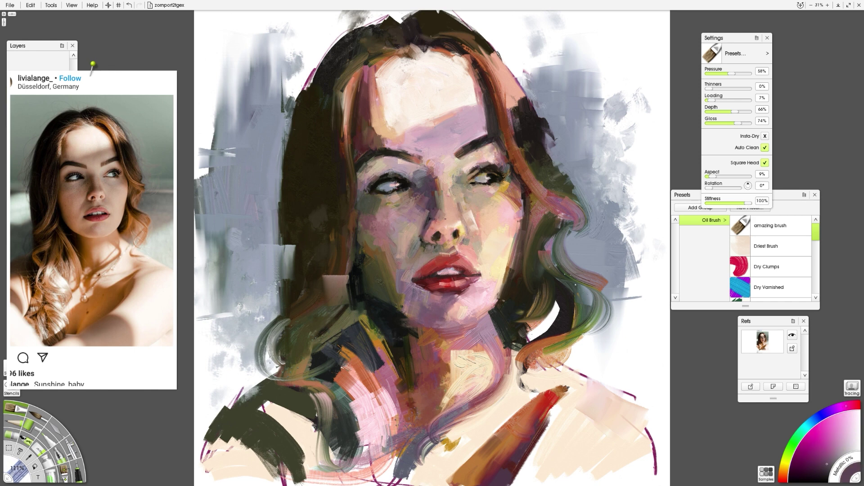
Sample chin and face colours, ending on dark orange-brown, red-brown and dark olive-yellow
{"action": "left_click", "coordinate": [498, 135], "text": "alt"}
{"action": "left_click", "coordinate": [402, 292], "text": "alt"}
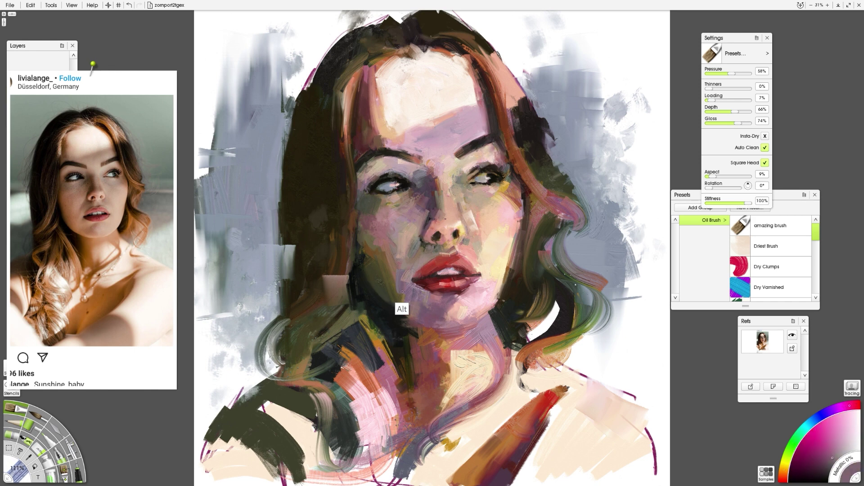
{"action": "left_click", "coordinate": [396, 243], "text": "alt"}
{"action": "left_click", "coordinate": [425, 225], "text": "alt"}
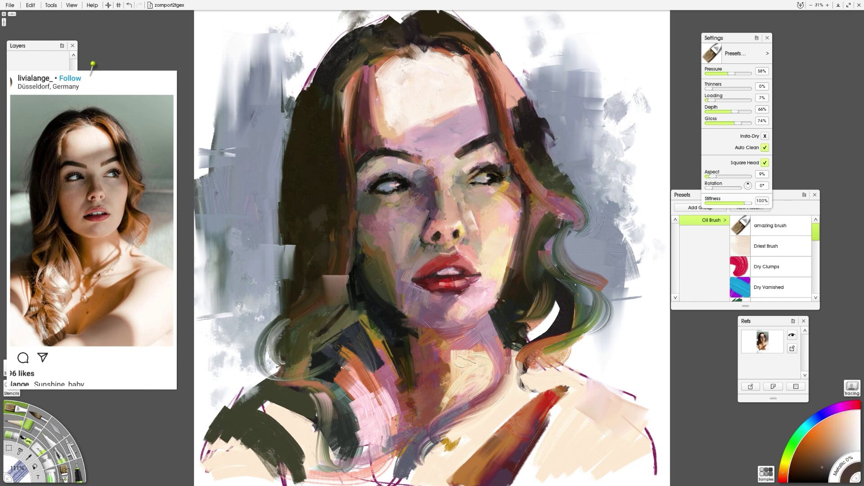
{"action": "left_click", "coordinate": [425, 331], "text": "alt"}
{"action": "left_click", "coordinate": [412, 335], "text": "alt"}
{"action": "left_click", "coordinate": [405, 396], "text": "alt"}
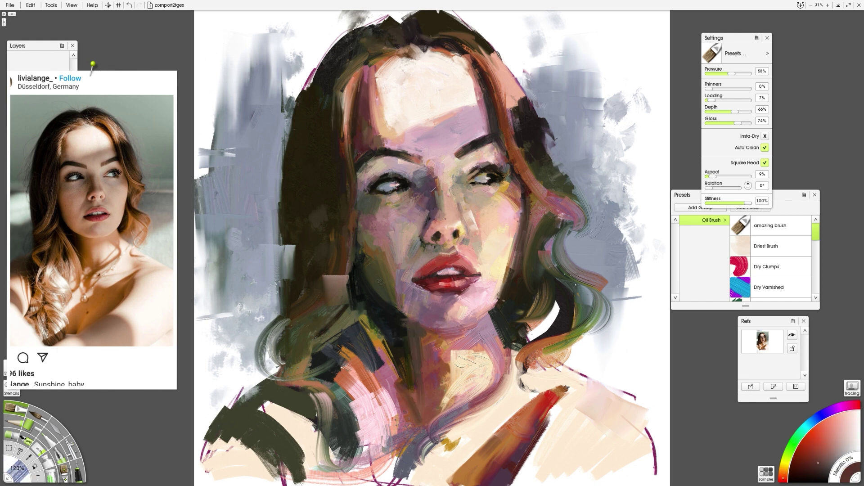
{"action": "left_click", "coordinate": [441, 177], "text": "alt"}
{"action": "left_click", "coordinate": [373, 72], "text": "alt"}
{"action": "left_click", "coordinate": [473, 68], "text": "alt"}
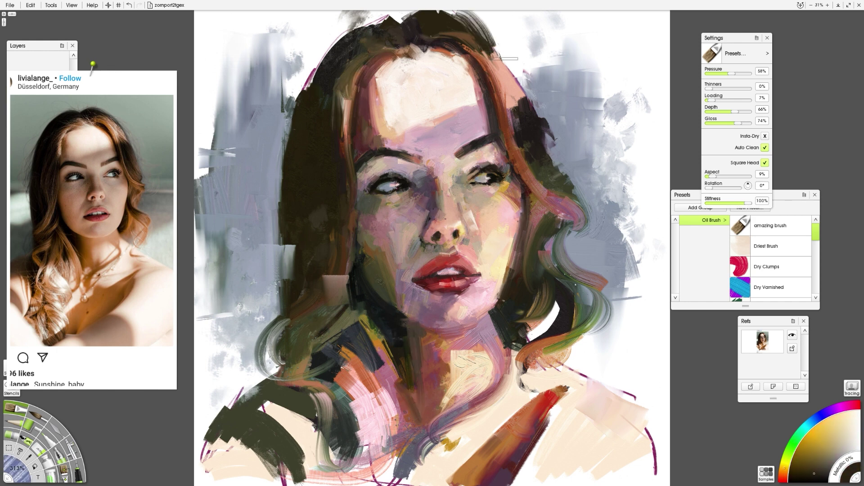
Select the Flat Loaded palette knife and sample red-pink and peach-orange skin tones across the face
{"action": "left_click", "coordinate": [68, 452]}
{"action": "left_click", "coordinate": [401, 223], "text": "alt"}
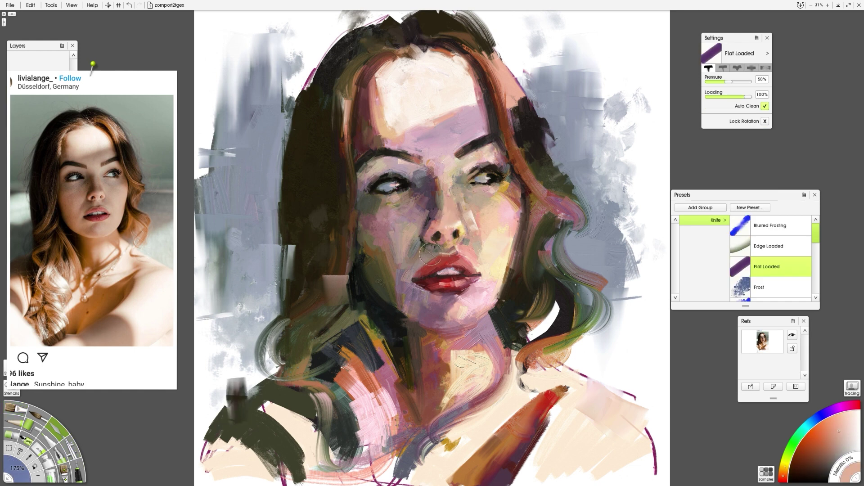
{"action": "left_click", "coordinate": [458, 209], "text": "alt"}
{"action": "left_click", "coordinate": [485, 212], "text": "alt"}
{"action": "left_click", "coordinate": [486, 197], "text": "alt"}
{"action": "left_click", "coordinate": [452, 228], "text": "alt"}
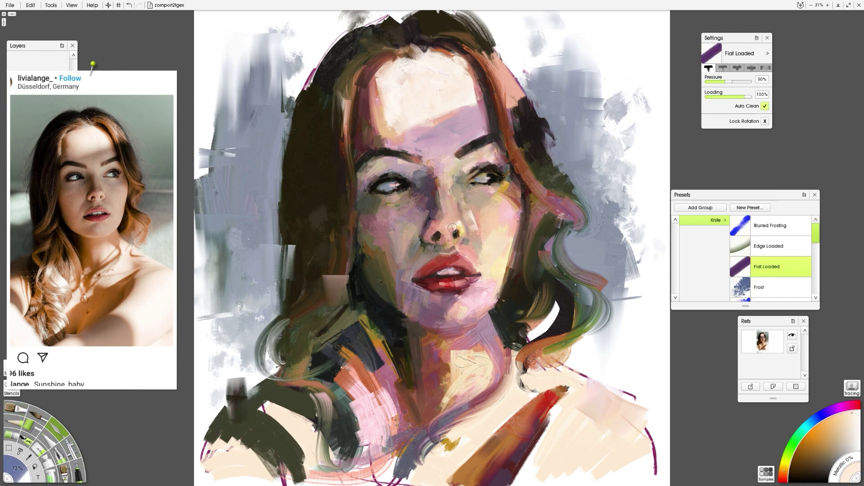
{"action": "left_click", "coordinate": [445, 212], "text": "alt"}
{"action": "left_click", "coordinate": [455, 212], "text": "alt"}
{"action": "left_click", "coordinate": [482, 166], "text": "alt"}
{"action": "left_click", "coordinate": [455, 167], "text": "alt"}
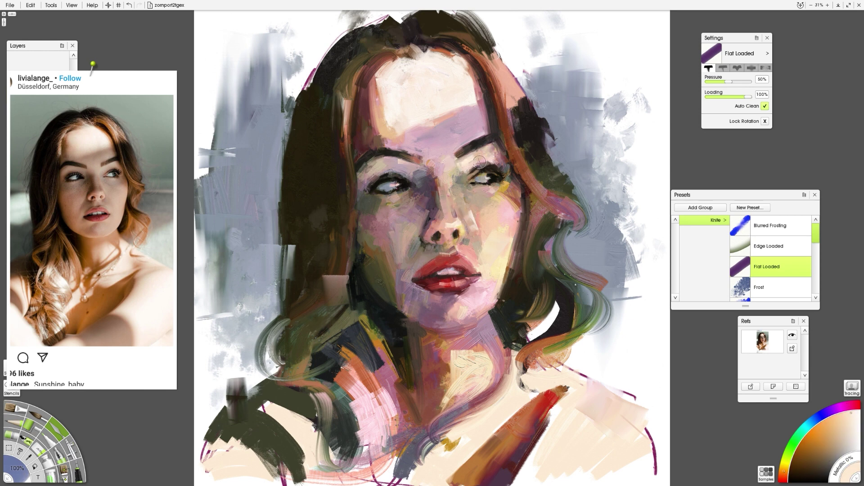
Sample forehead, hair and skin tones, then smear the hair's green beside the right hair
{"action": "left_click", "coordinate": [459, 61], "text": "alt"}
{"action": "left_click", "coordinate": [448, 105], "text": "alt"}
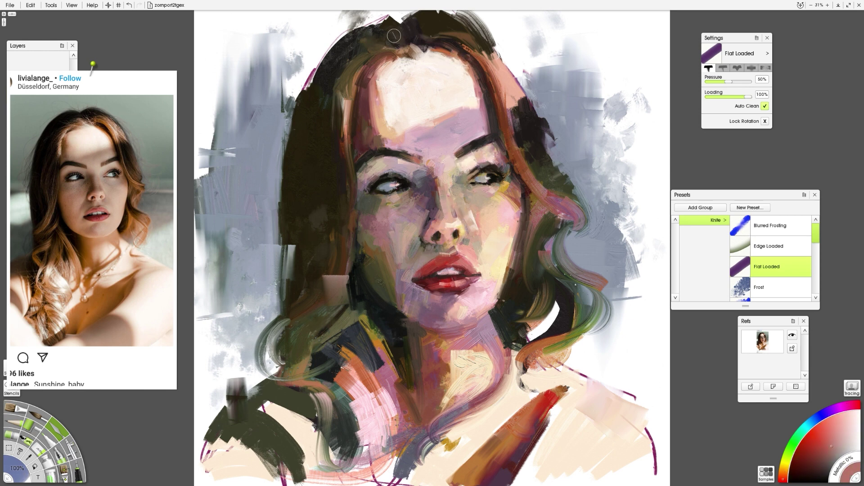
{"action": "left_click", "coordinate": [399, 123], "text": "alt"}
{"action": "left_click", "coordinate": [402, 80], "text": "alt"}
{"action": "left_click", "coordinate": [428, 213], "text": "alt"}
{"action": "left_click", "coordinate": [395, 281], "text": "alt"}
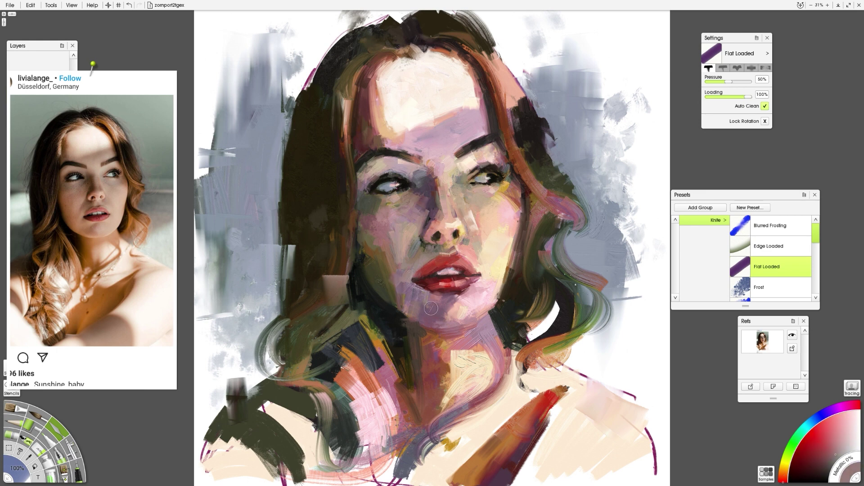
{"action": "left_click", "coordinate": [464, 199], "text": "alt"}
{"action": "left_click", "coordinate": [394, 319], "text": "alt"}
{"action": "left_click", "coordinate": [447, 410], "text": "alt"}
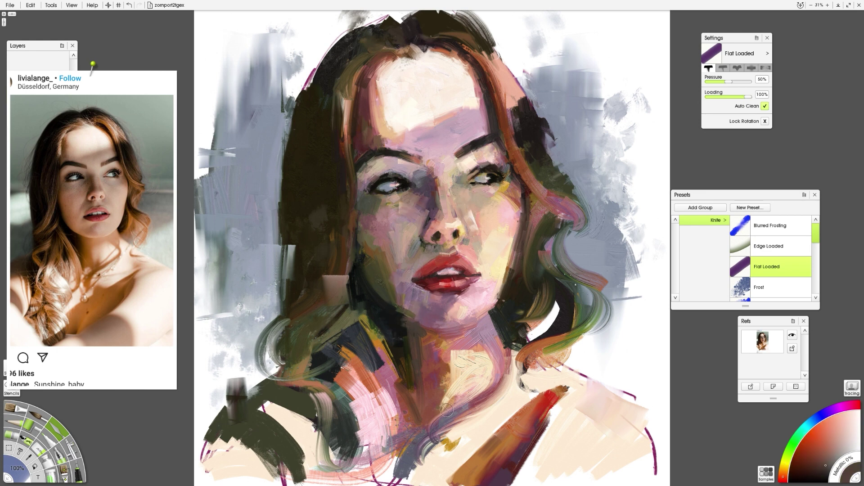
{"action": "left_click", "coordinate": [545, 323], "text": "alt"}
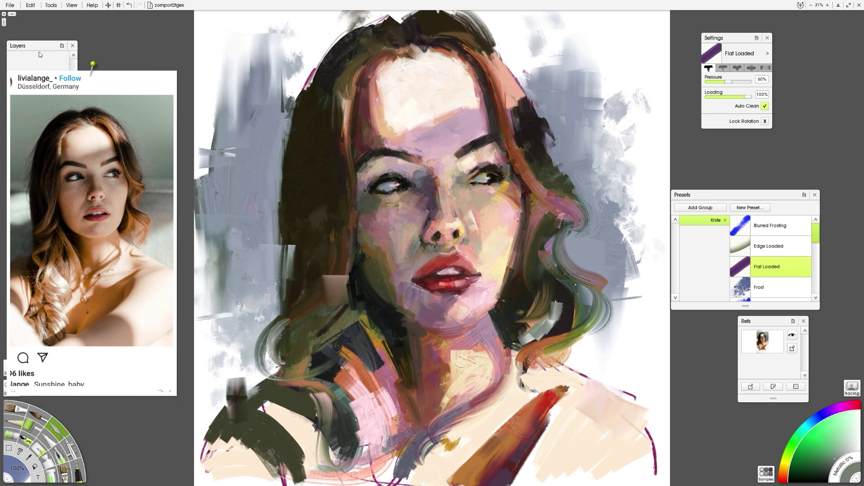
{"action": "mouse_move", "coordinate": [559, 317]}
{"action": "left_mouse_down"}
{"action": "mouse_move", "coordinate": [511, 342]}
{"action": "mouse_move", "coordinate": [515, 356]}
{"action": "left_mouse_up"}
Lay loose grey-blue strokes across the right and left background around the head
{"action": "left_click_drag", "start_coordinate": [561, 304], "coordinate": [579, 374]}
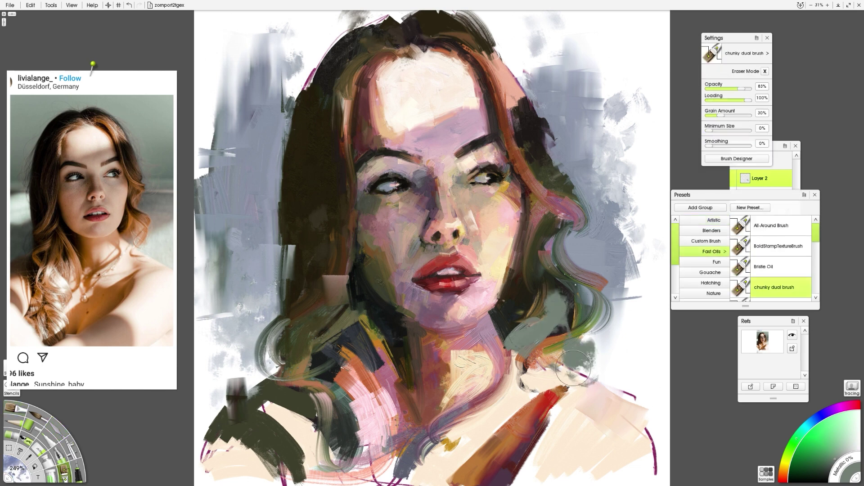
{"action": "left_click", "coordinate": [599, 315], "text": "alt"}
{"action": "left_click_drag", "start_coordinate": [599, 315], "coordinate": [621, 387]}
{"action": "left_click_drag", "start_coordinate": [563, 324], "coordinate": [634, 401]}
{"action": "left_click_drag", "start_coordinate": [585, 306], "coordinate": [658, 405]}
{"action": "left_click_drag", "start_coordinate": [648, 271], "coordinate": [599, 131]}
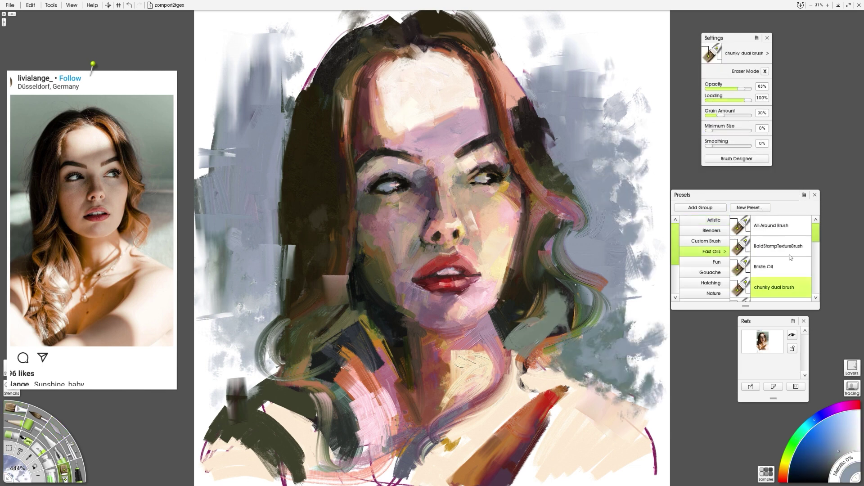
{"action": "left_click_drag", "start_coordinate": [648, 243], "coordinate": [653, 360]}
{"action": "left_click_drag", "start_coordinate": [653, 292], "coordinate": [657, 365]}
{"action": "mouse_move", "coordinate": [243, 90]}
{"action": "left_mouse_down"}
{"action": "mouse_move", "coordinate": [193, 261]}
{"action": "mouse_move", "coordinate": [193, 378]}
{"action": "left_mouse_up"}
{"action": "mouse_move", "coordinate": [198, 202]}
{"action": "left_mouse_down"}
{"action": "mouse_move", "coordinate": [221, 232]}
{"action": "mouse_move", "coordinate": [211, 405]}
{"action": "mouse_move", "coordinate": [299, 212]}
{"action": "mouse_move", "coordinate": [293, 292]}
{"action": "left_mouse_up"}
With the chunky with energy brush, paint dark brown strokes along the upper-left hair
{"action": "key", "text": "Down"}
{"action": "key", "text": "Down"}
{"action": "left_click", "coordinate": [315, 225], "text": "alt"}
{"action": "mouse_move", "coordinate": [297, 220]}
{"action": "left_mouse_down"}
{"action": "mouse_move", "coordinate": [286, 239]}
{"action": "mouse_move", "coordinate": [280, 108]}
{"action": "left_mouse_up"}
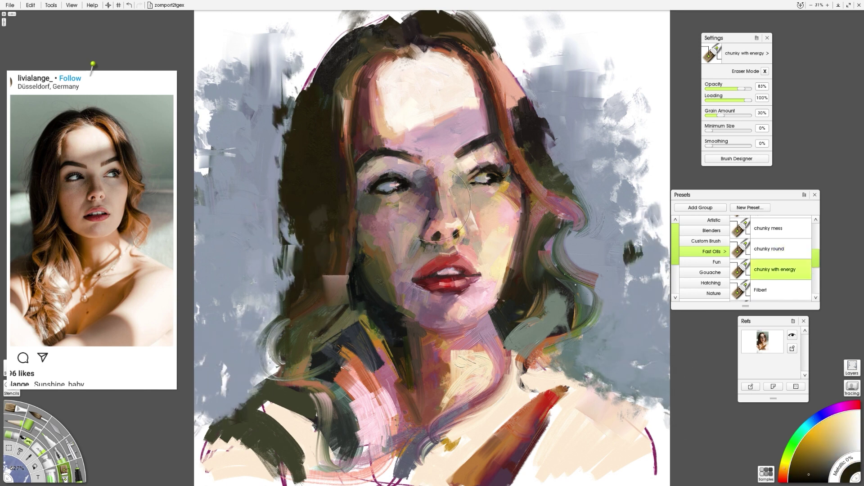
{"action": "left_click", "coordinate": [279, 117], "text": "alt"}
{"action": "left_click_drag", "start_coordinate": [288, 149], "coordinate": [306, 63]}
Knife grey paint along the top and upper-left background, and light paint over the red chest
{"action": "key", "text": "k"}
{"action": "left_click_drag", "start_coordinate": [333, 95], "coordinate": [261, 14]}
{"action": "left_click_drag", "start_coordinate": [275, 288], "coordinate": [202, 451]}
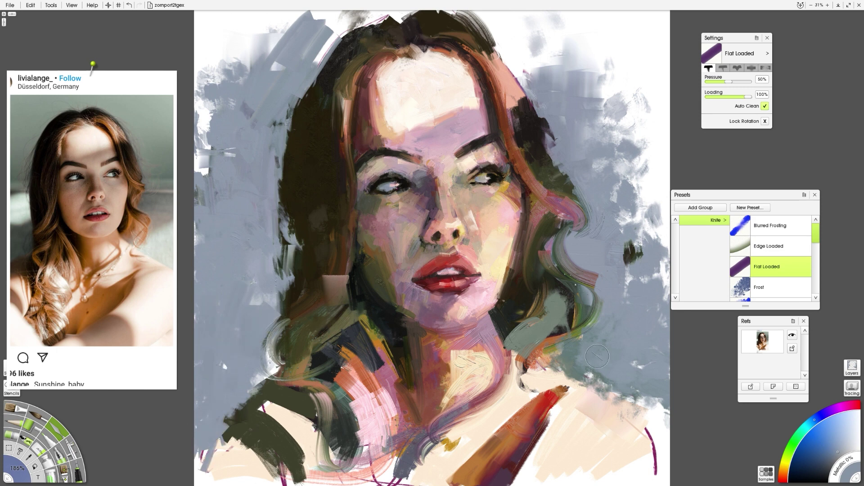
{"action": "left_click", "coordinate": [402, 265], "text": "alt"}
{"action": "mouse_move", "coordinate": [599, 396]}
{"action": "left_mouse_down"}
{"action": "mouse_move", "coordinate": [531, 380]}
{"action": "mouse_move", "coordinate": [511, 427]}
{"action": "left_mouse_up"}
{"action": "left_click", "coordinate": [530, 416], "text": "alt"}
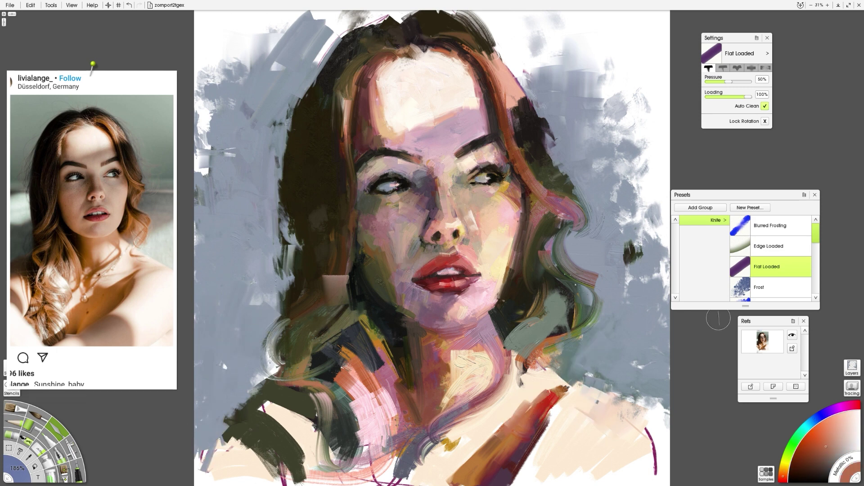
Fog the right and upper-left background on Layer 2 with the Frost knife, then frost below the chin on Layer 1
{"action": "left_click", "coordinate": [766, 287]}
{"action": "left_click_drag", "start_coordinate": [720, 195], "coordinate": [707, 188]}
{"action": "left_click", "coordinate": [852, 366]}
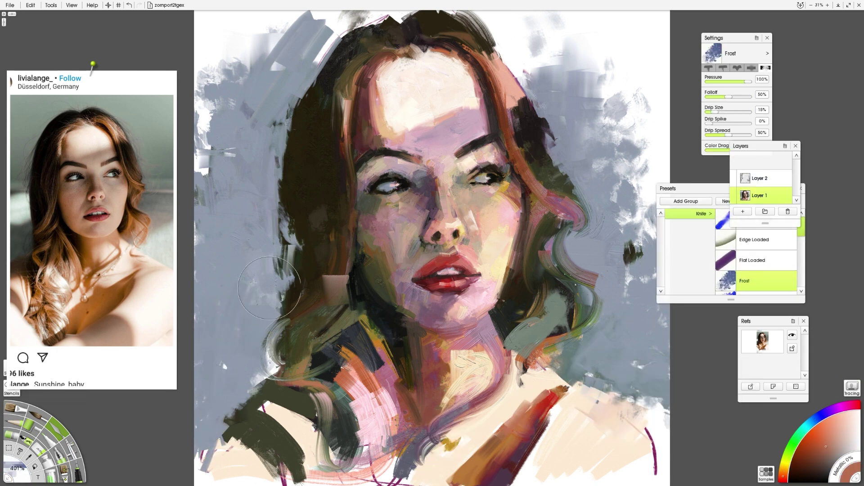
{"action": "left_click", "coordinate": [761, 178]}
{"action": "left_click_drag", "start_coordinate": [639, 90], "coordinate": [630, 270]}
{"action": "left_click_drag", "start_coordinate": [270, 252], "coordinate": [234, 27]}
{"action": "left_click", "coordinate": [760, 196]}
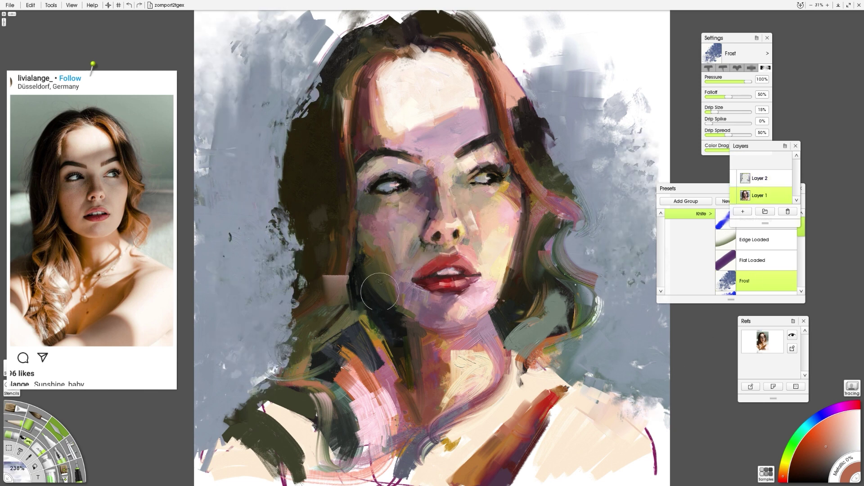
{"action": "mouse_move", "coordinate": [379, 291]}
{"action": "left_mouse_down"}
{"action": "mouse_move", "coordinate": [374, 347]}
{"action": "mouse_move", "coordinate": [315, 361]}
{"action": "mouse_move", "coordinate": [270, 405]}
{"action": "mouse_move", "coordinate": [268, 468]}
{"action": "left_mouse_up"}
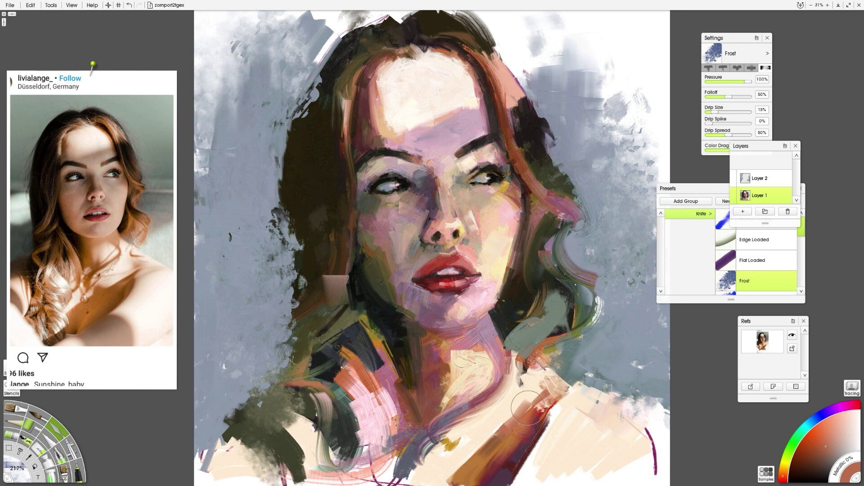
Switch to the spatter airbrush and dab a small dark spatter by the inner brow
{"action": "left_click", "coordinate": [26, 422]}
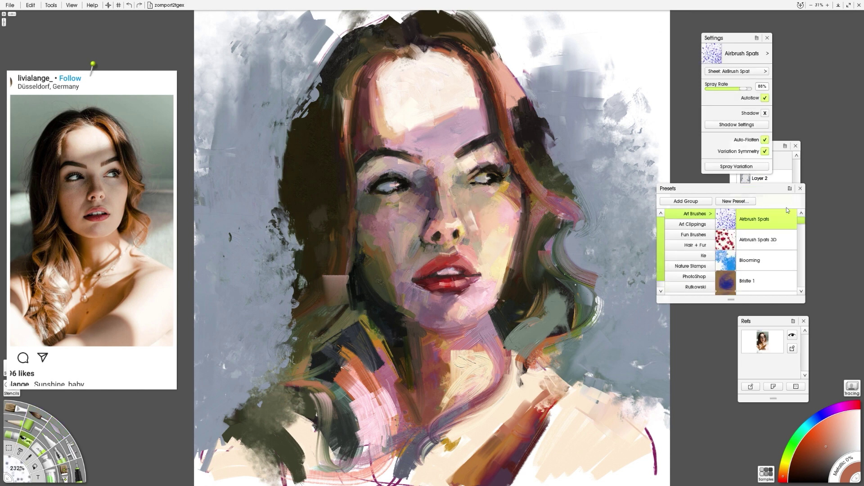
{"action": "left_click", "coordinate": [377, 315], "text": "alt"}
{"action": "left_click", "coordinate": [421, 180]}
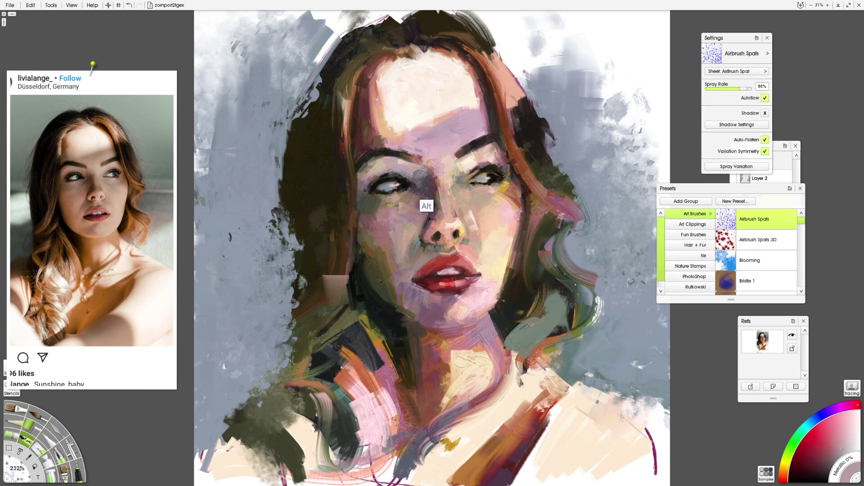